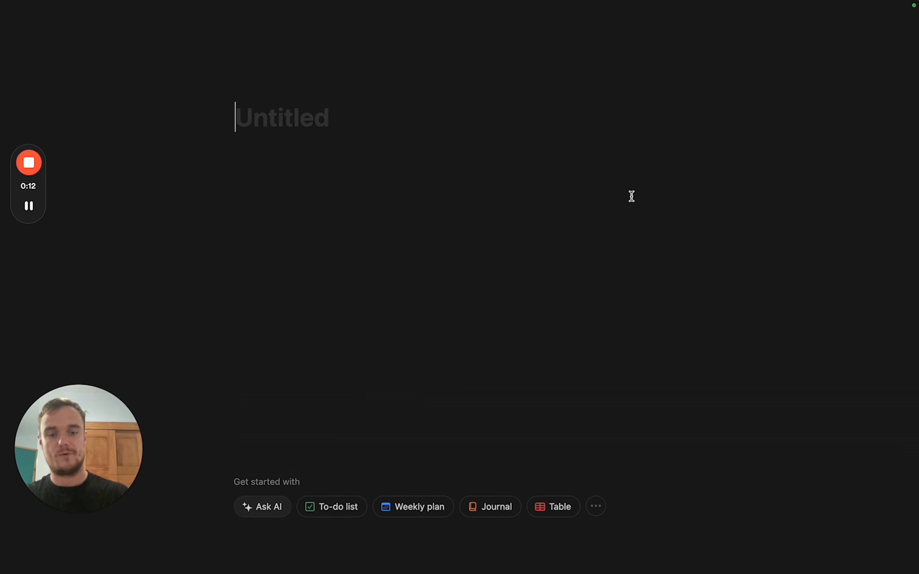
Title the new page "Productivity Dashboard".
{"action": "type", "text": "Productivty"}
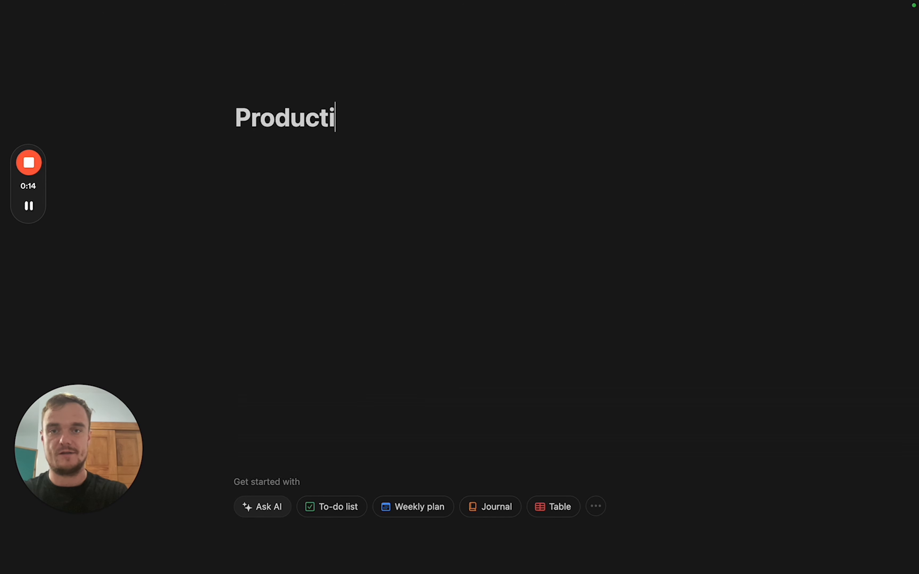
{"action": "key", "text": "BackSpace"}
{"action": "key", "text": "BackSpace"}
{"action": "key", "text": "BackSpace"}
{"action": "type", "text": "ity Dashboard"}
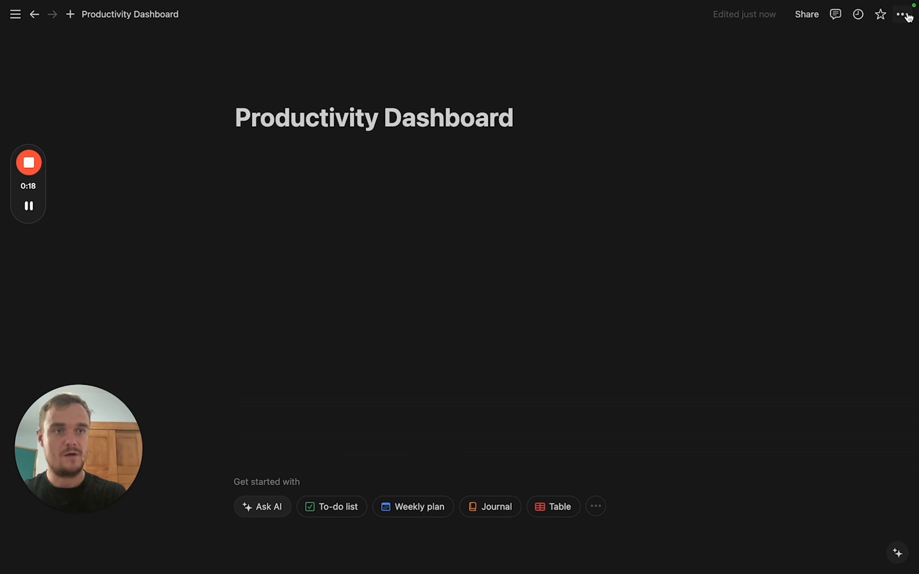
Set the page layout to full width.
{"action": "left_click", "coordinate": [903, 15]}
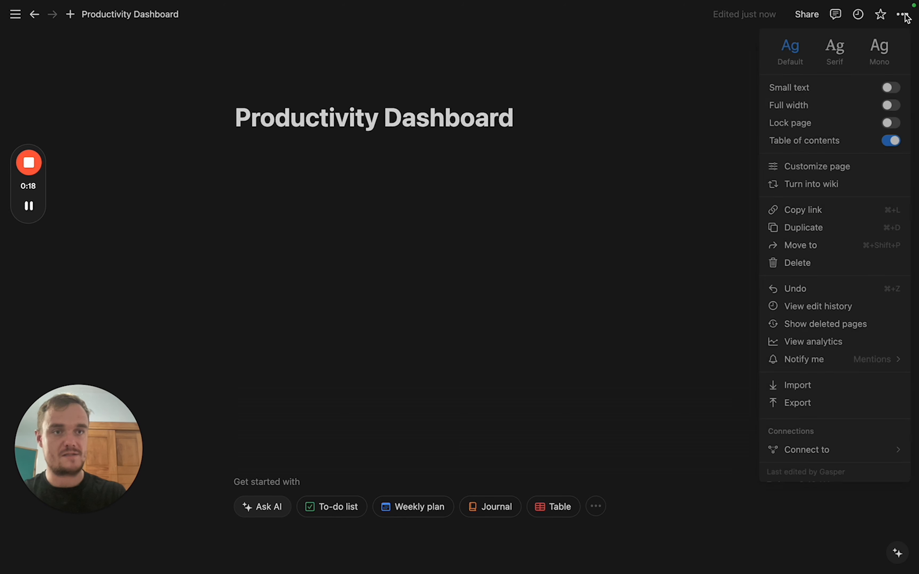
{"action": "left_click", "coordinate": [890, 106]}
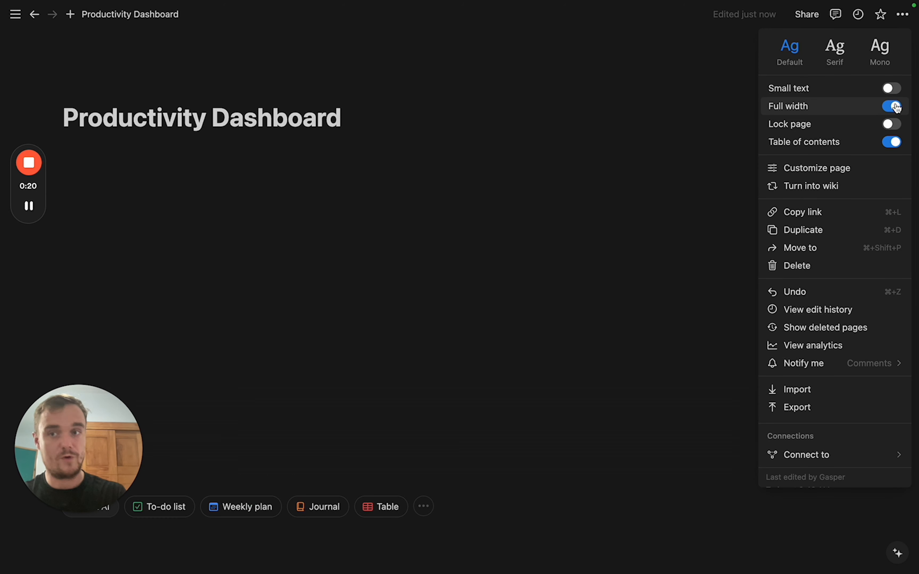
{"action": "left_click", "coordinate": [378, 122]}
Give the page the green icon of a person in a dashed circle and add a solid red cover.
{"action": "left_click", "coordinate": [104, 94]}
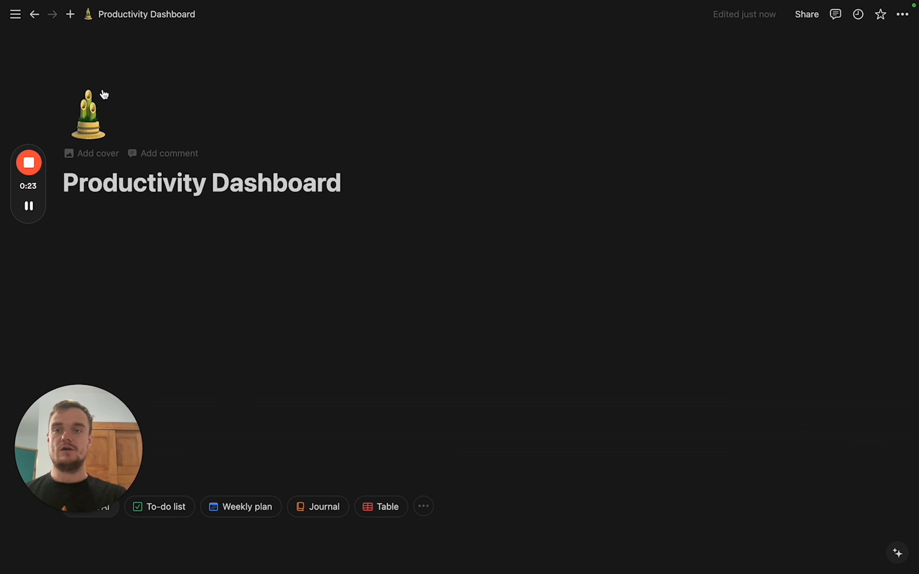
{"action": "left_click", "coordinate": [102, 121]}
{"action": "left_click", "coordinate": [66, 155]}
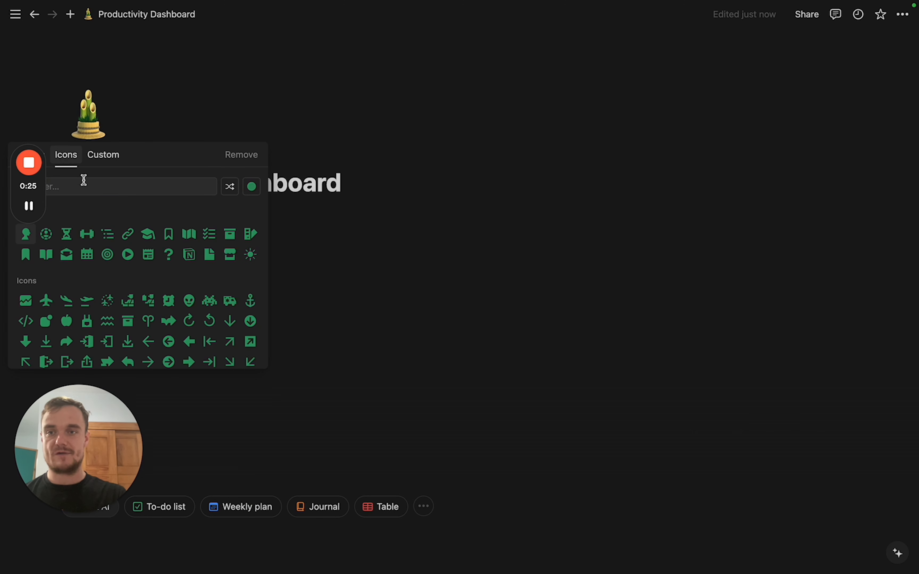
{"action": "type", "text": "sh"}
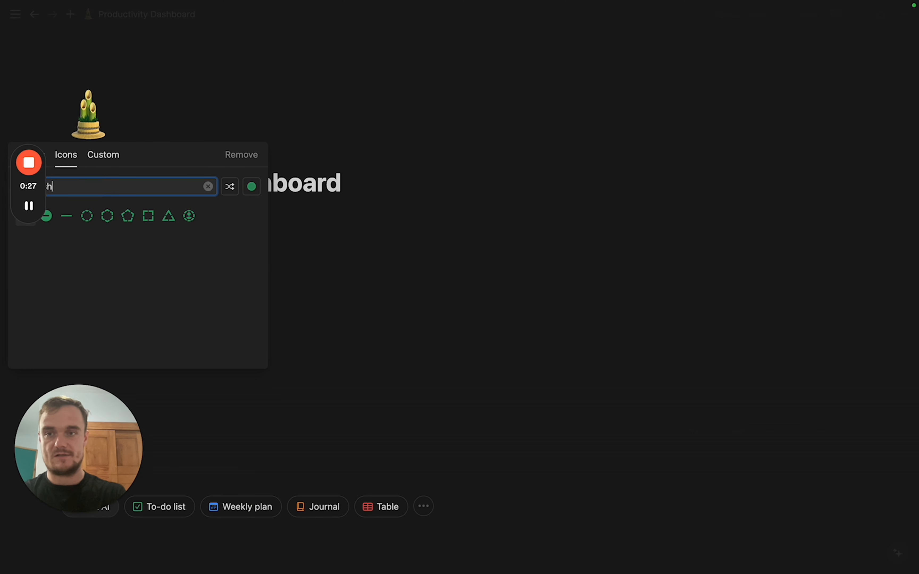
{"action": "left_click", "coordinate": [189, 215]}
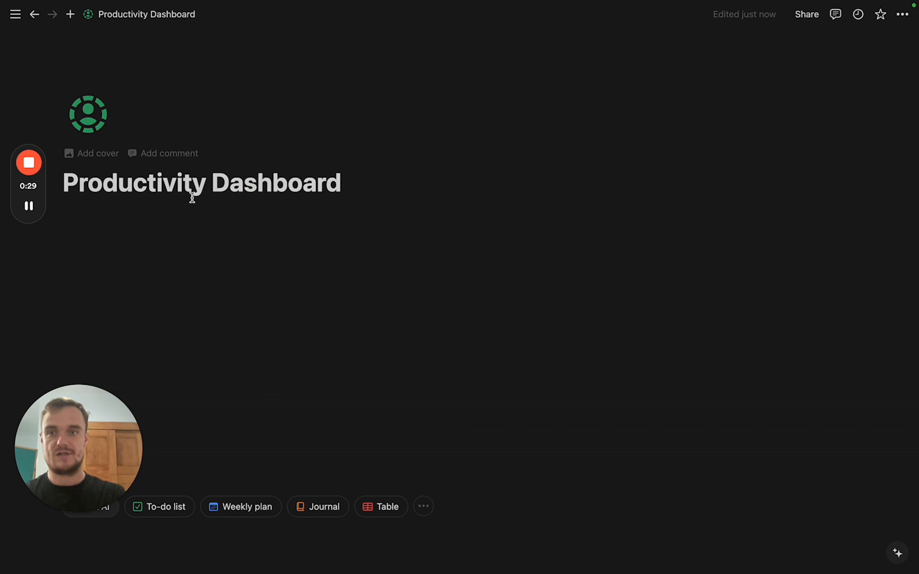
{"action": "left_click", "coordinate": [115, 156]}
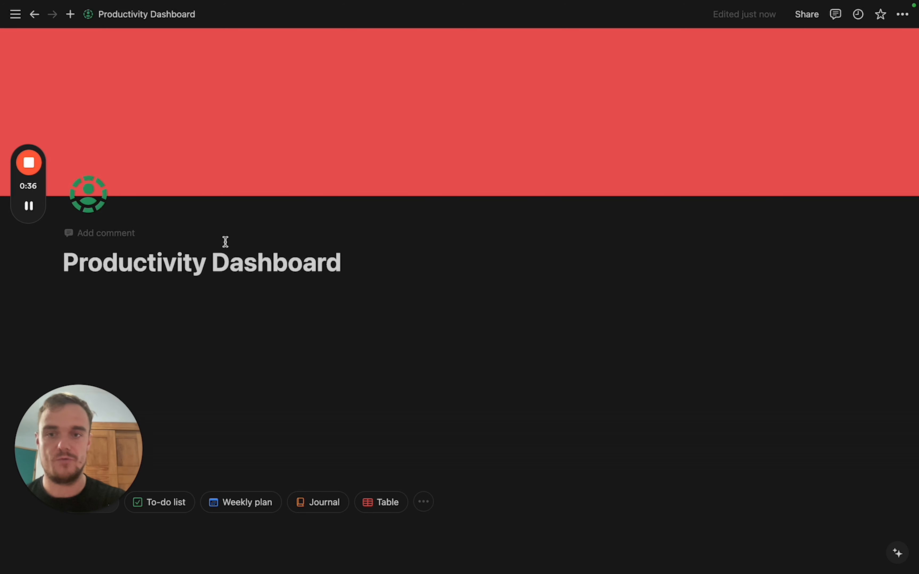
Insert a divider below the page title, followed by a callout reading "Mission Statement".
{"action": "key", "text": "Return"}
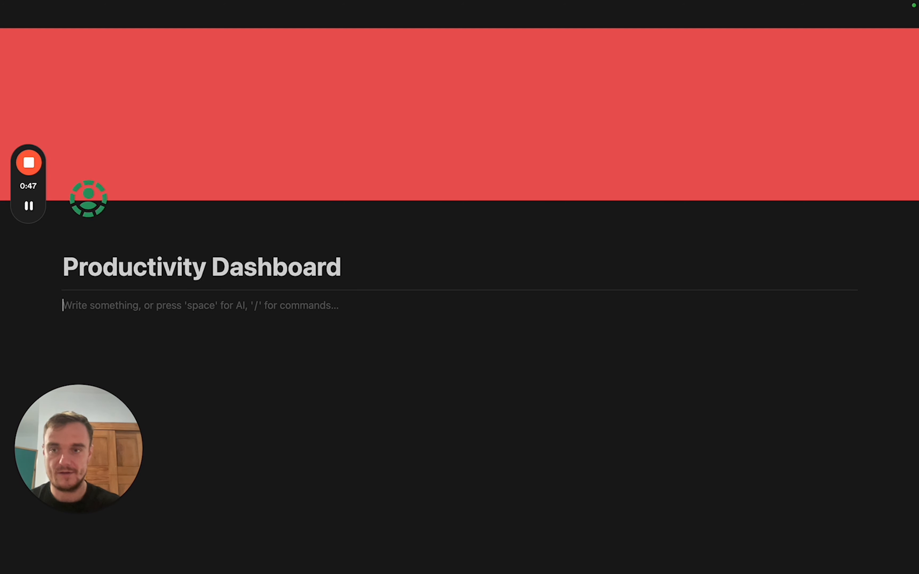
{"action": "type", "text": "/call"}
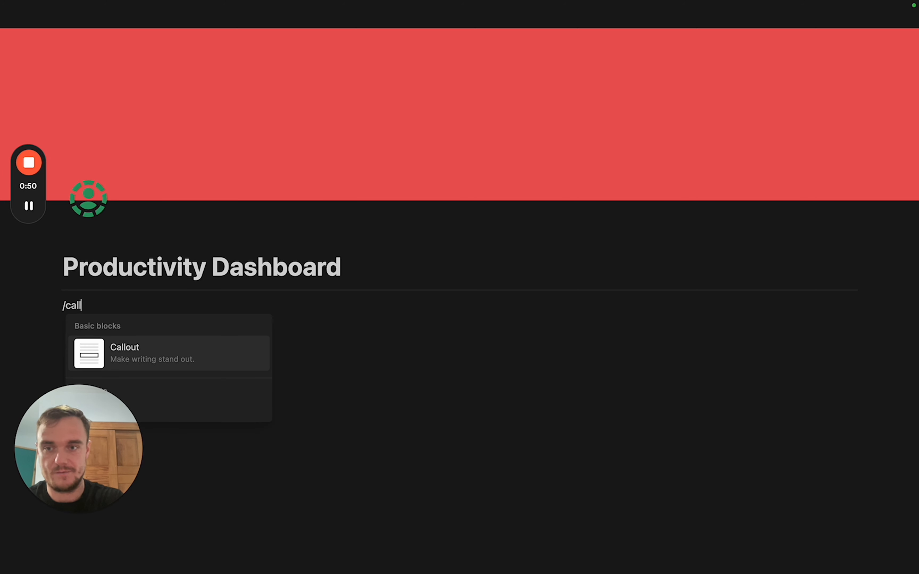
{"action": "key", "text": "Return"}
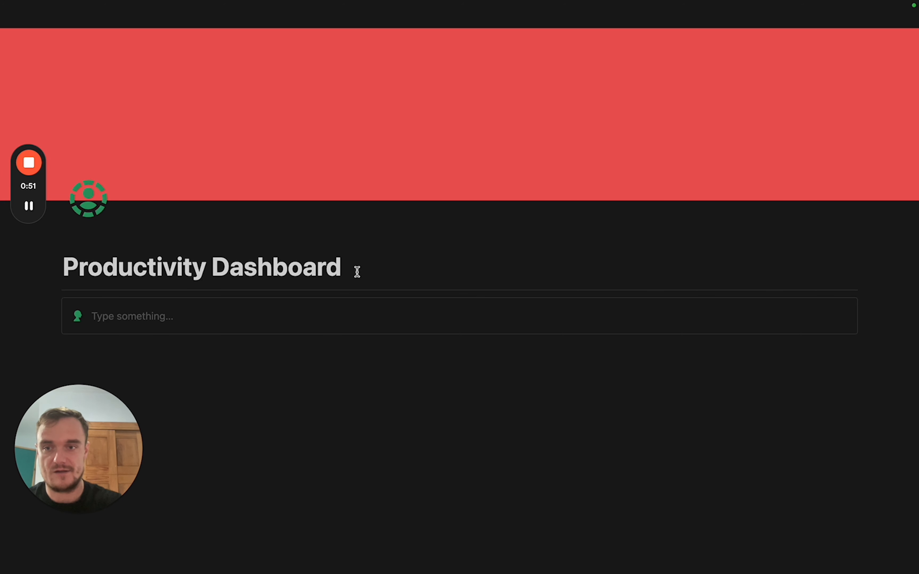
{"action": "type", "text": "Mission Statement"}
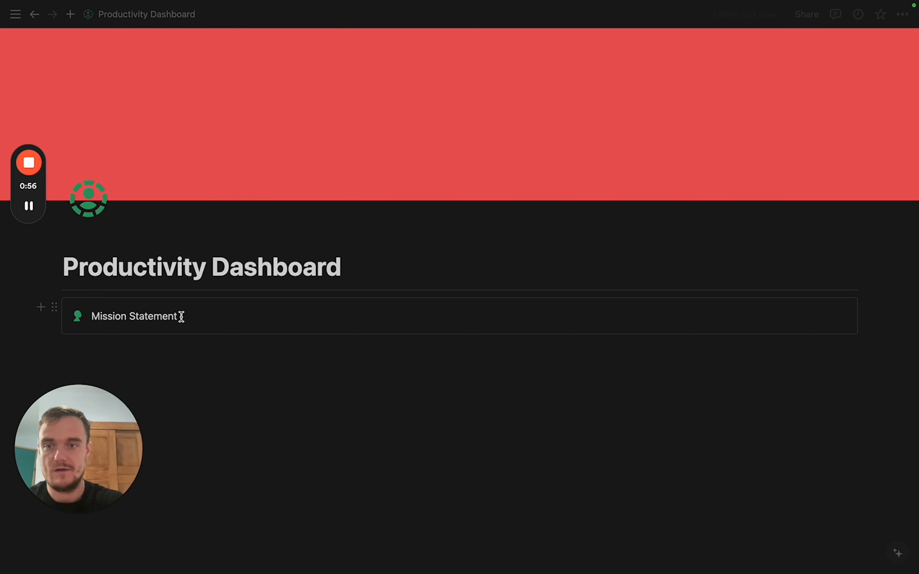
Underline the "Mission Statement" text in the callout and colour it green.
{"action": "triple_click", "coordinate": [138, 318]}
{"action": "left_click", "coordinate": [337, 290]}
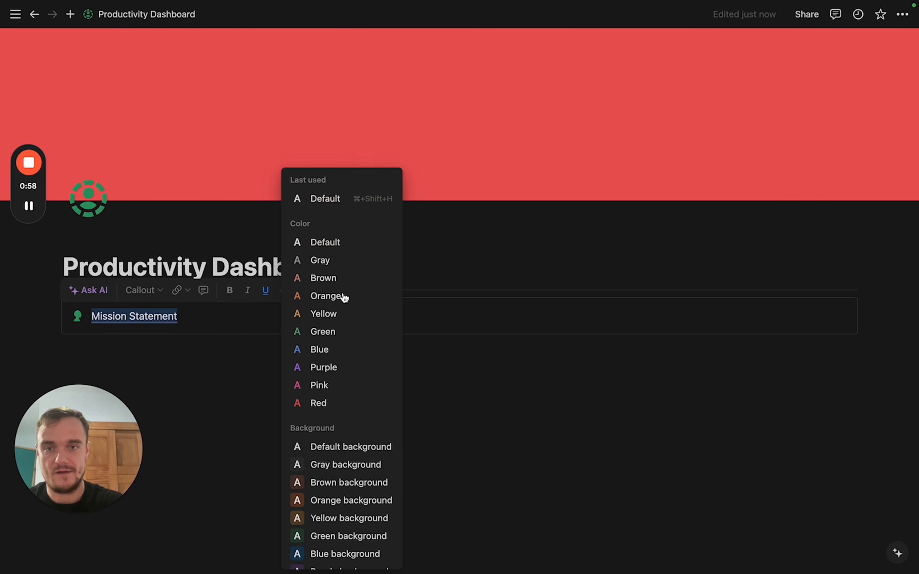
{"action": "left_click", "coordinate": [334, 327]}
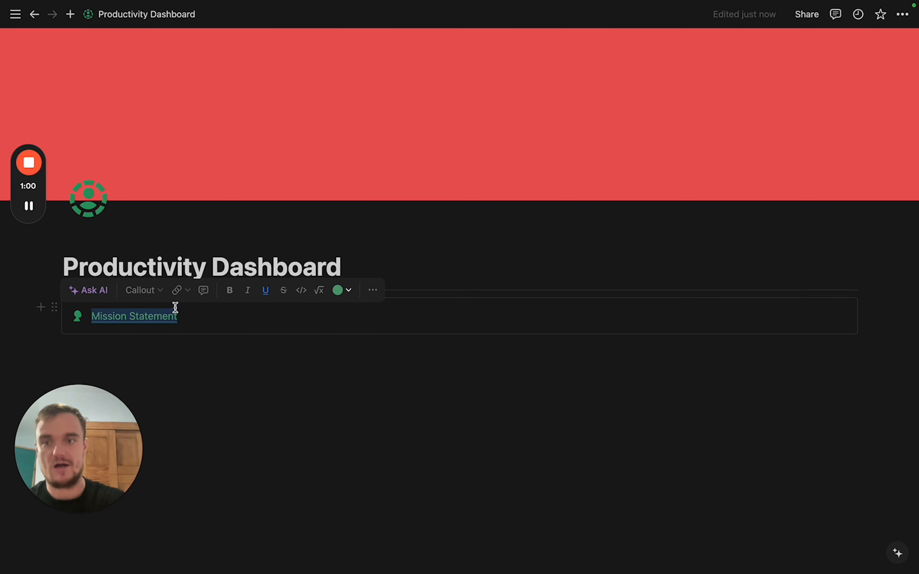
{"action": "left_click", "coordinate": [77, 316]}
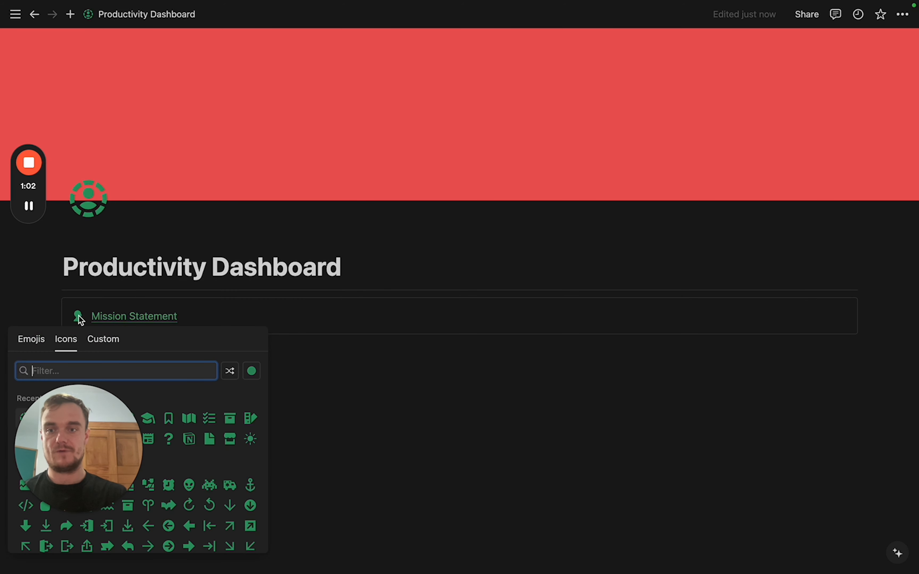
{"action": "left_click", "coordinate": [104, 314]}
Create a text block inside the Mission Statement callout with "Insert your mission statement here" in italics.
{"action": "left_click", "coordinate": [110, 344]}
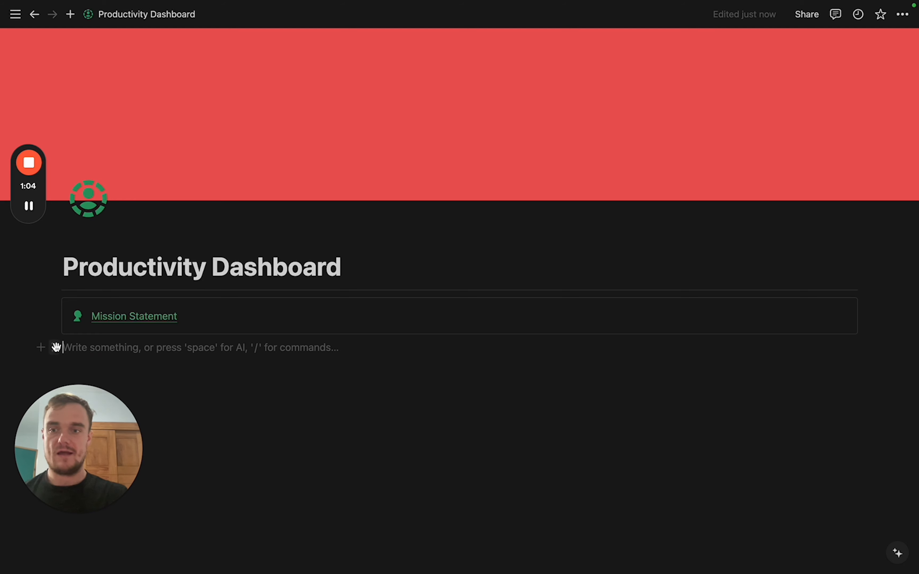
{"action": "left_click_drag", "start_coordinate": [56, 347], "coordinate": [92, 326]}
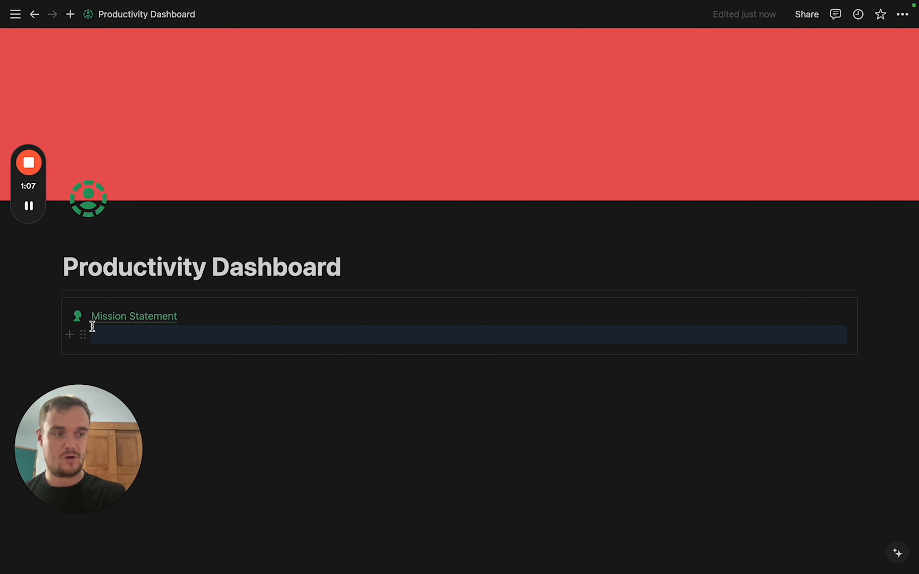
{"action": "left_click", "coordinate": [125, 331]}
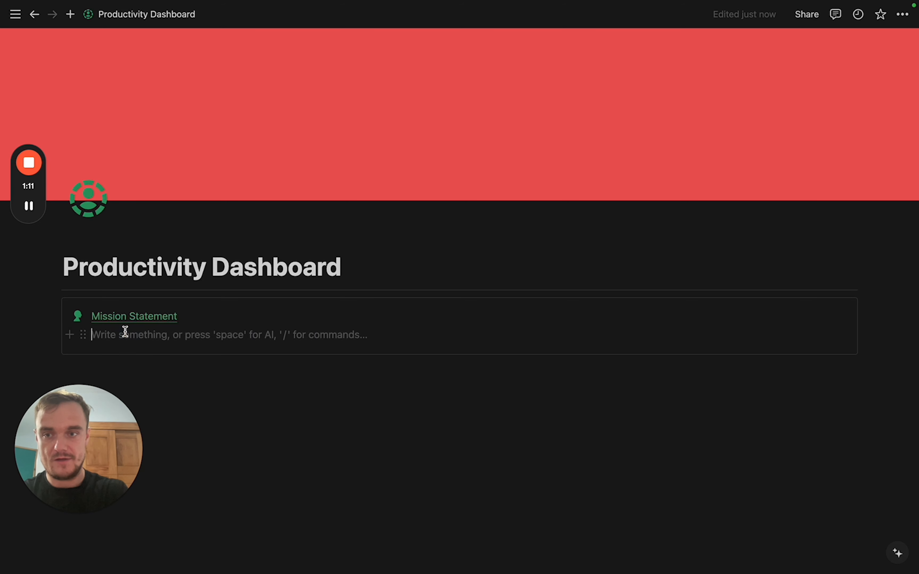
{"action": "type", "text": "Insert your mission statement here"}
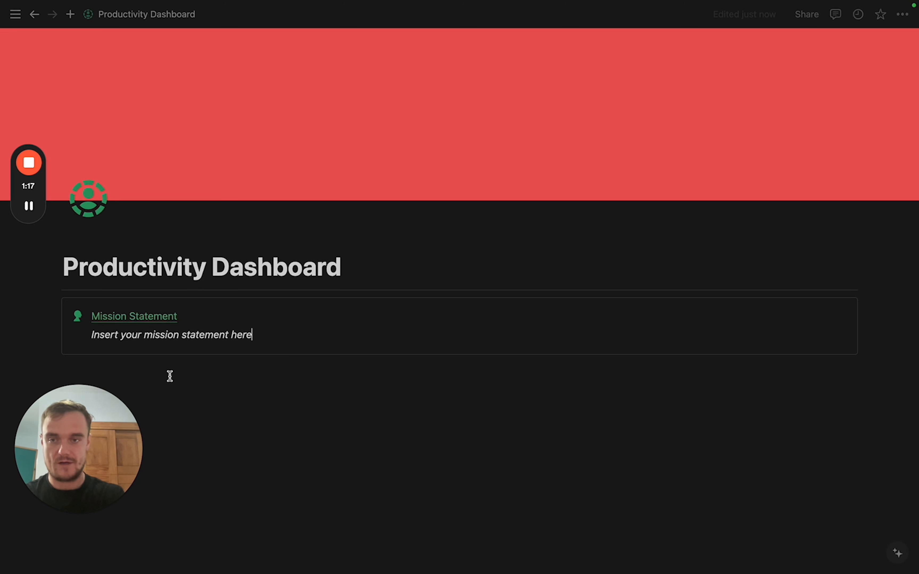
Continue below the Mission Statement callout with a blank spacer line, leaving no empty line inside the callout.
{"action": "key", "text": "Return"}
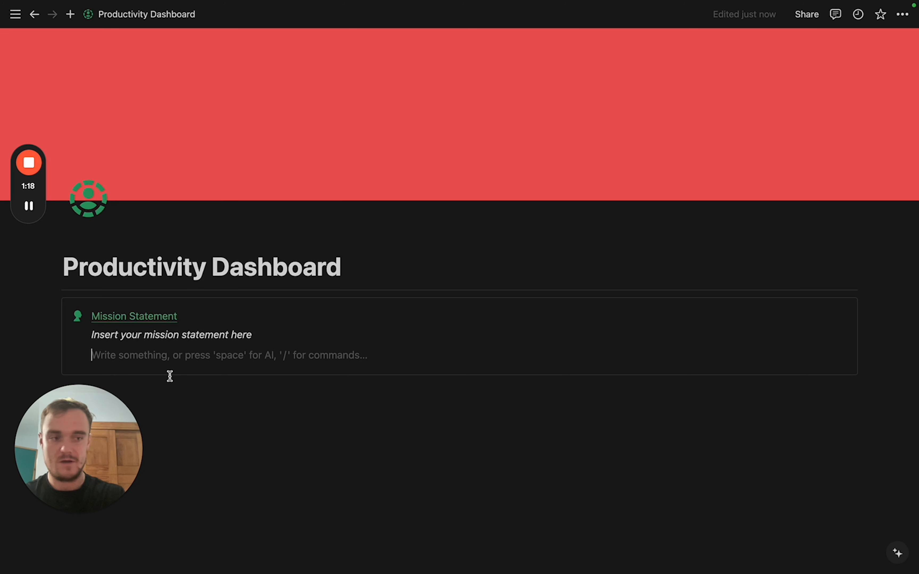
{"action": "key", "text": "Return"}
{"action": "key", "text": "BackSpace"}
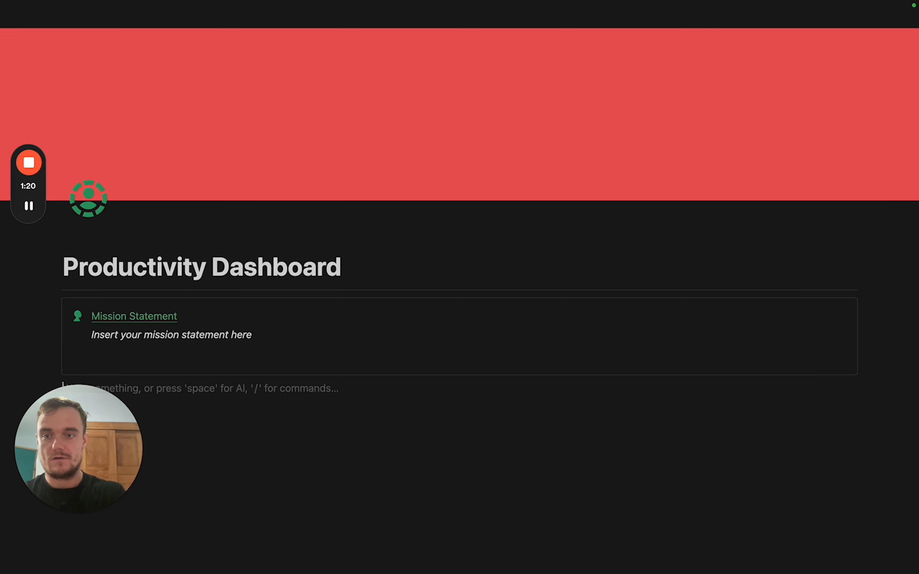
{"action": "left_click", "coordinate": [164, 360]}
{"action": "key", "text": "BackSpace"}
{"action": "key", "text": "Return"}
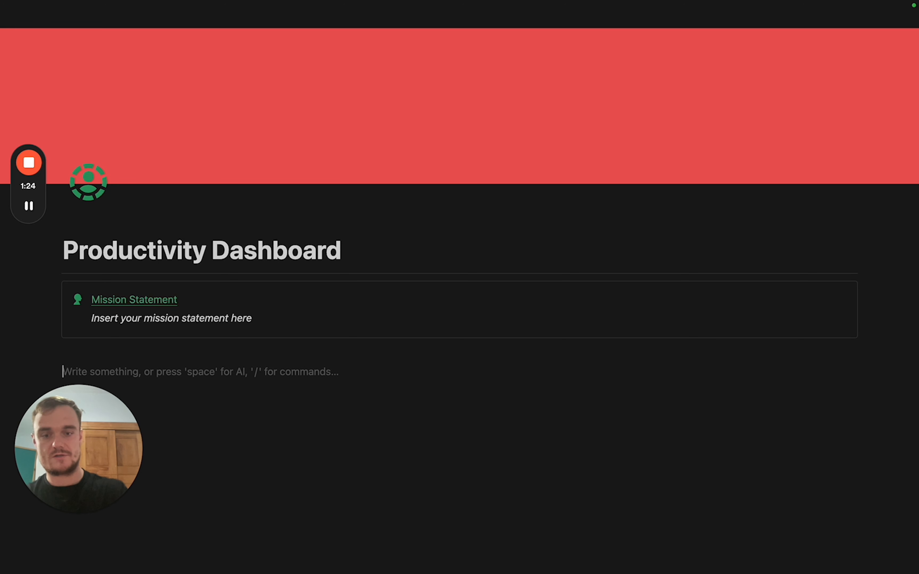
Insert a second callout below the spacer line with the text "Quarterly Goals".
{"action": "type", "text": "/call"}
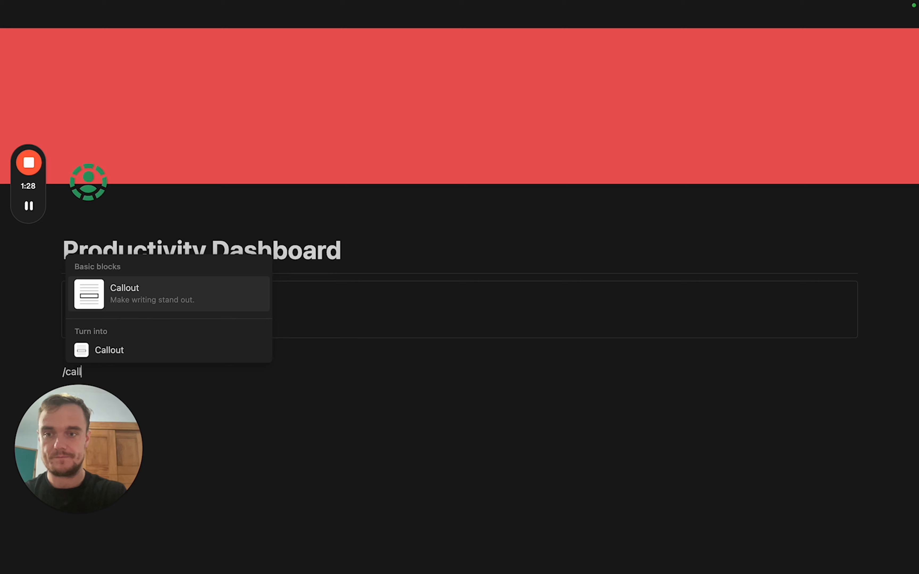
{"action": "key", "text": "Return"}
{"action": "type", "text": "Qu"}
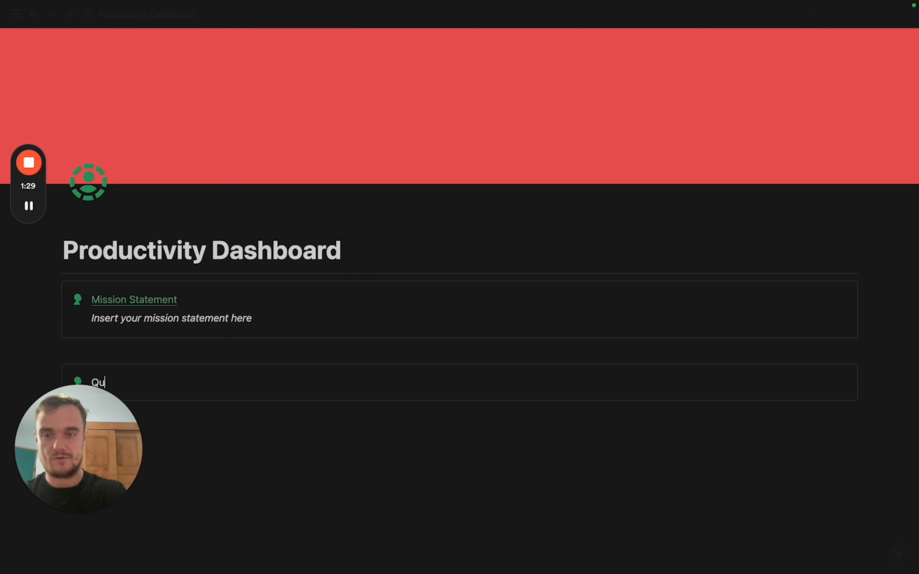
{"action": "type", "text": "arterly Goals"}
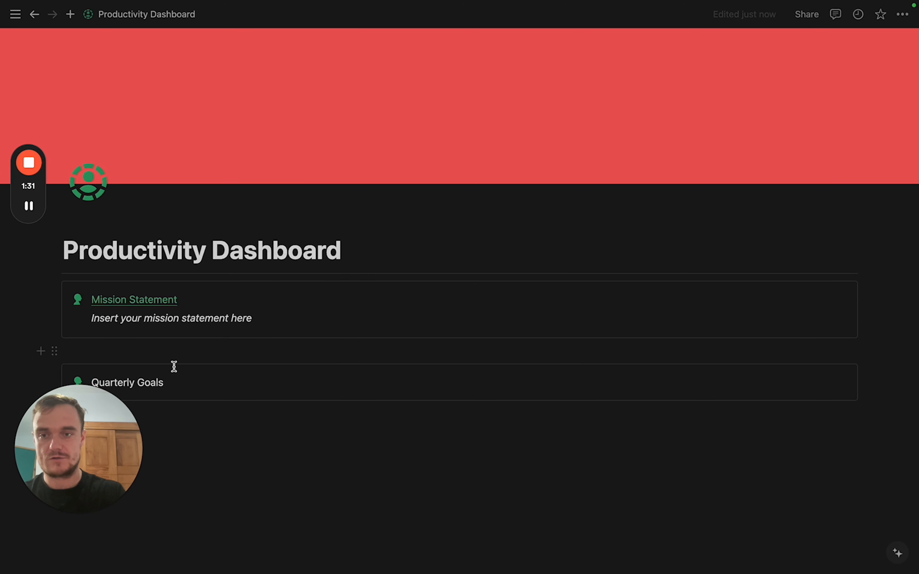
Underline the "Quarterly Goals" text in the second callout and colour it green.
{"action": "triple_click", "coordinate": [150, 379]}
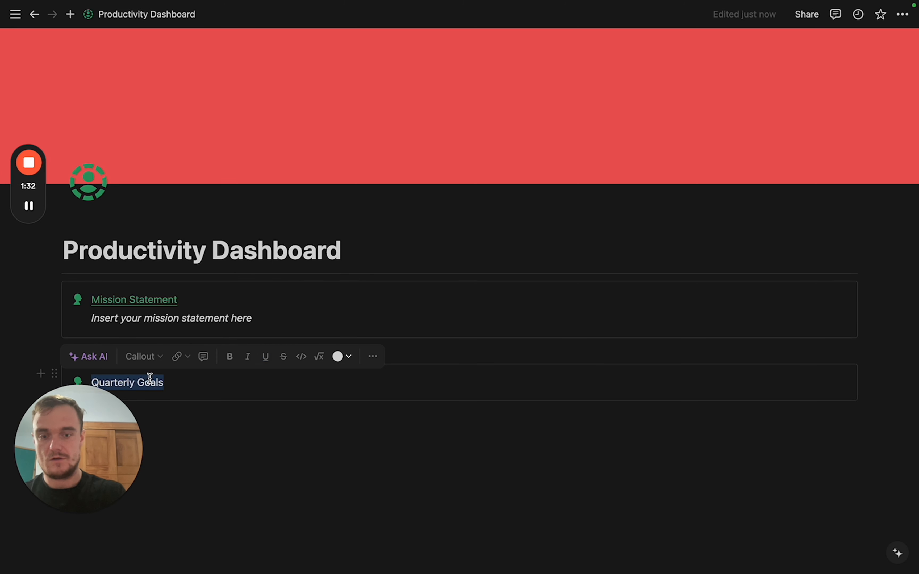
{"action": "left_click", "coordinate": [348, 358]}
{"action": "left_click", "coordinate": [322, 197]}
Search the icons for "goal" and set the Quarterly Goals callout's icon to the plain target without an arrow.
{"action": "left_click", "coordinate": [79, 382]}
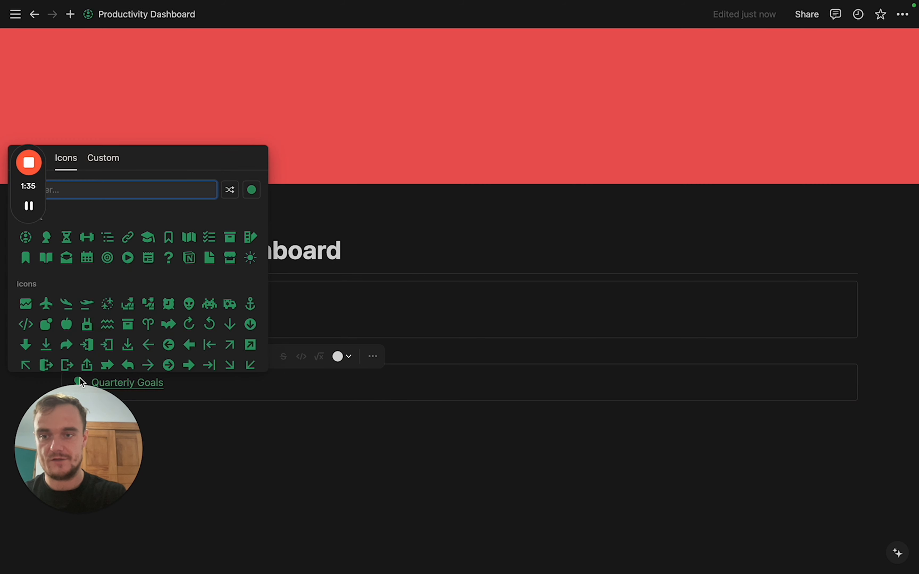
{"action": "left_click_drag", "start_coordinate": [97, 442], "coordinate": [859, 464]}
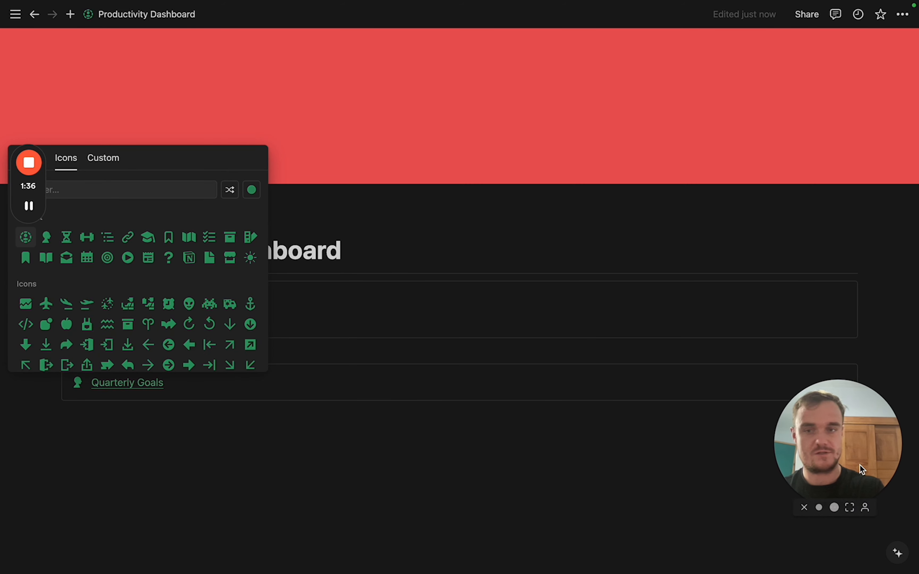
{"action": "left_click", "coordinate": [119, 188]}
{"action": "type", "text": "goal"}
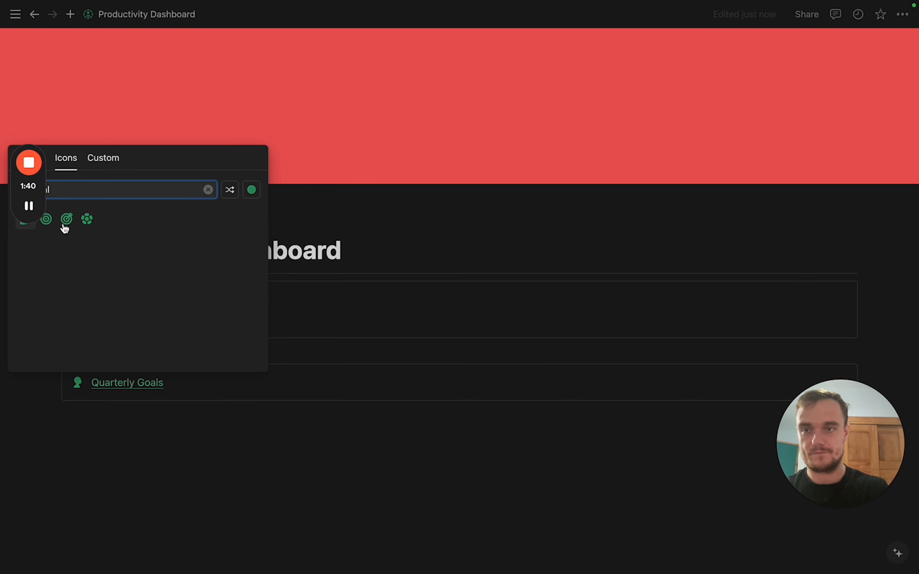
{"action": "left_click", "coordinate": [50, 218]}
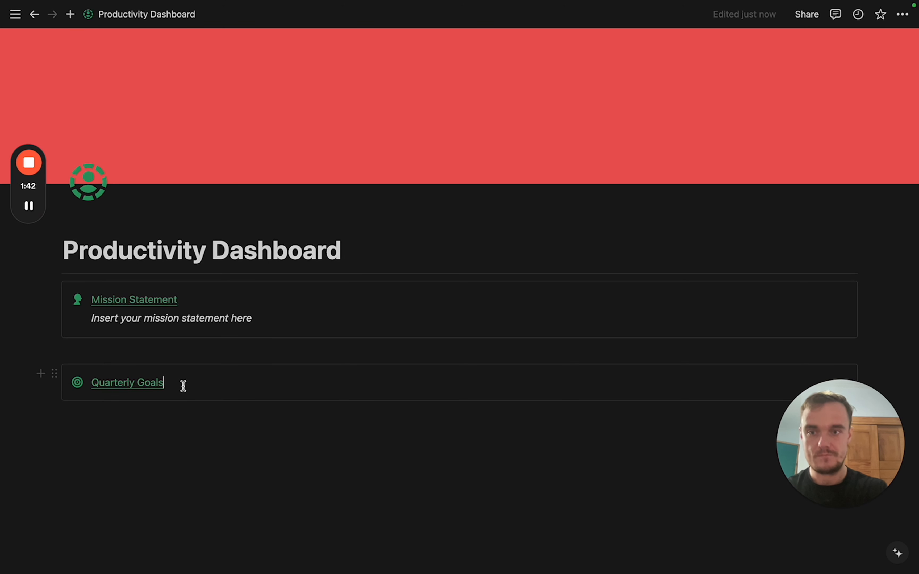
Create a text block inside the Quarterly Goals callout with "Insert quarterly goals here" in italics.
{"action": "left_click_drag", "start_coordinate": [51, 413], "coordinate": [107, 390]}
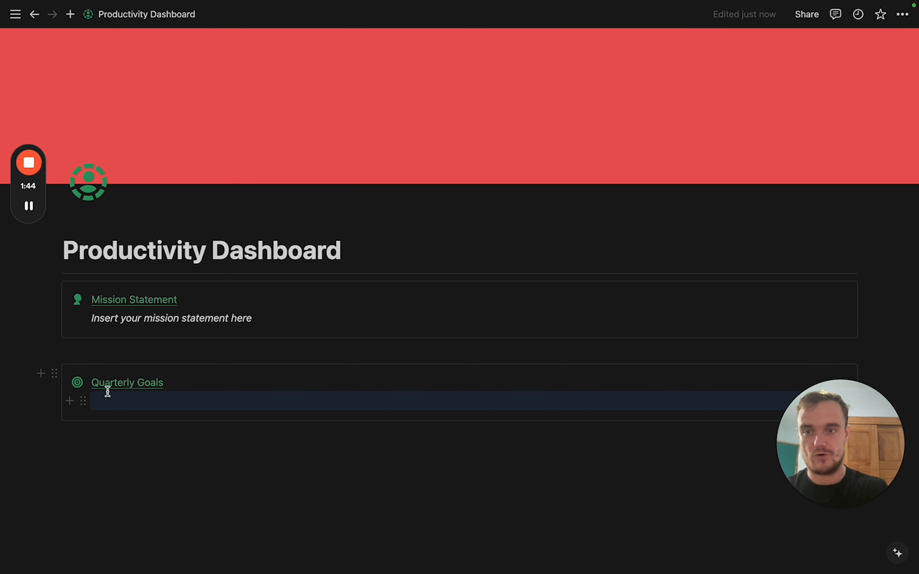
{"action": "left_click", "coordinate": [91, 399]}
{"action": "type", "text": "Insert quarter"}
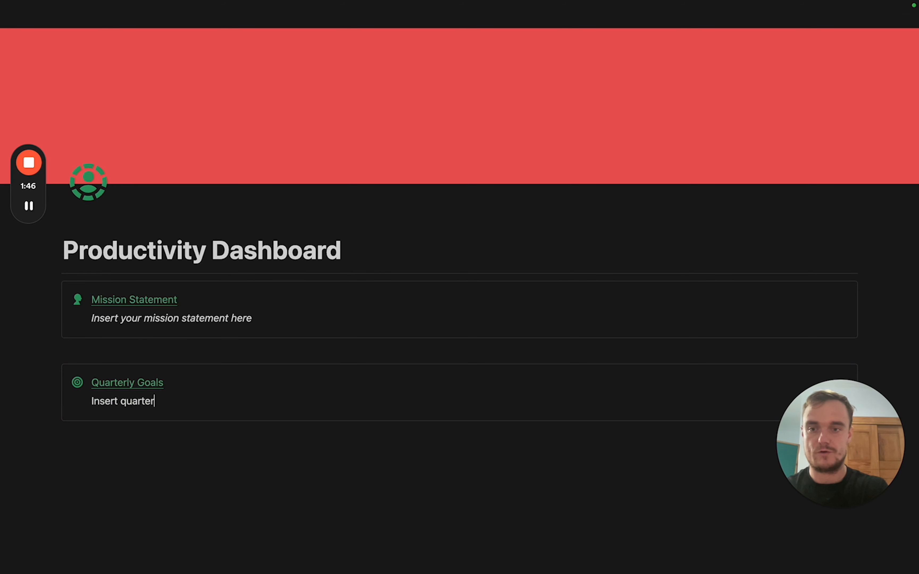
{"action": "type", "text": "ly goals here"}
{"action": "triple_click", "coordinate": [99, 401]}
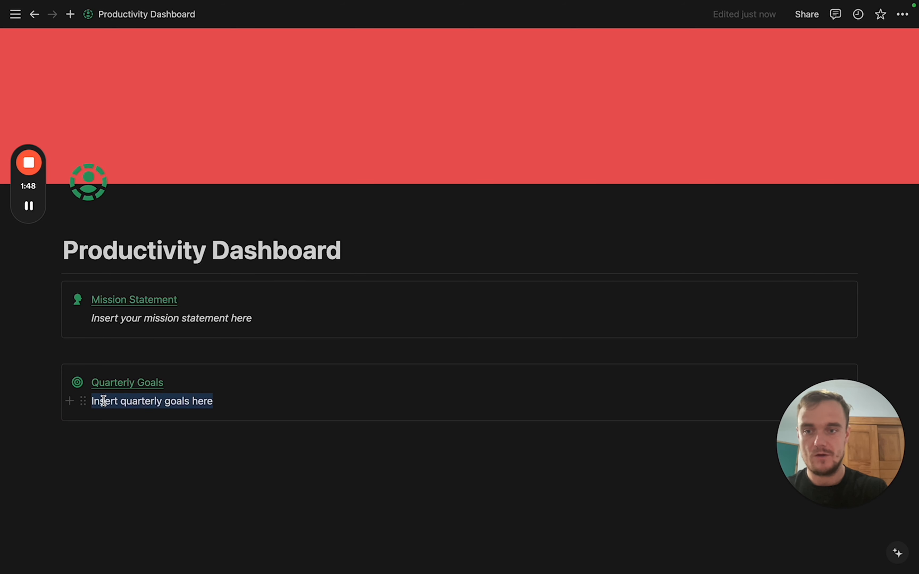
{"action": "key", "text": "super+i"}
{"action": "left_click", "coordinate": [132, 430]}
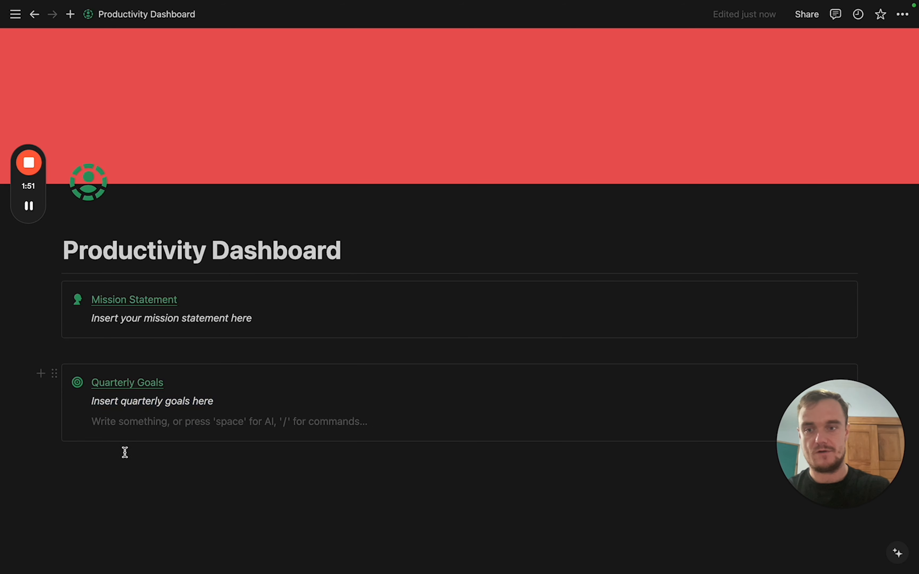
Insert a third callout below the Quarterly Goals callout, leaving a spacer line, with the text "Notes".
{"action": "key", "text": "Return"}
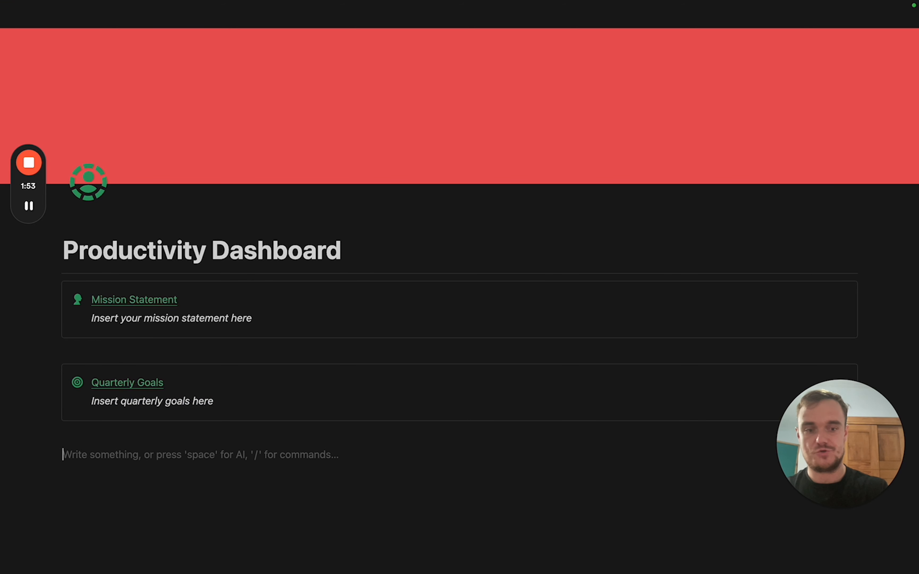
{"action": "type", "text": "/call"}
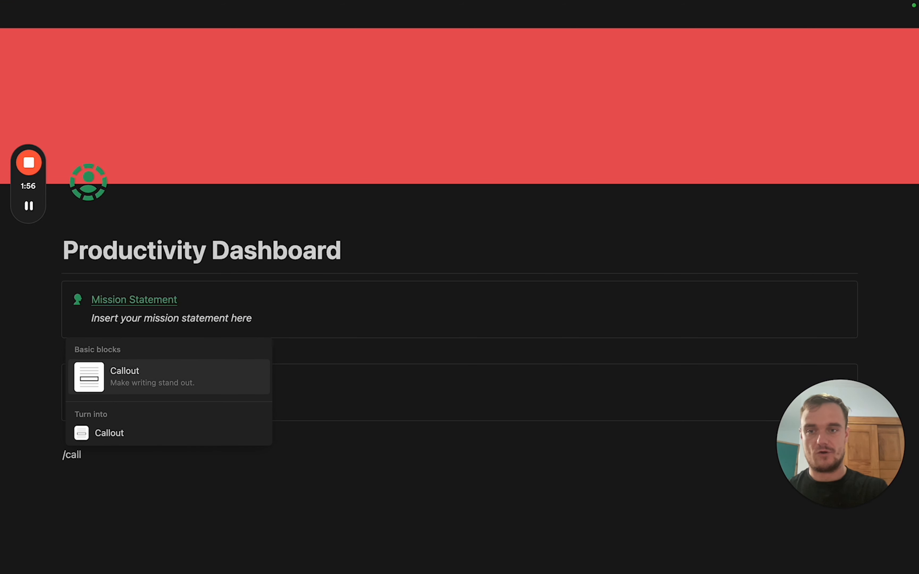
{"action": "key", "text": "Return"}
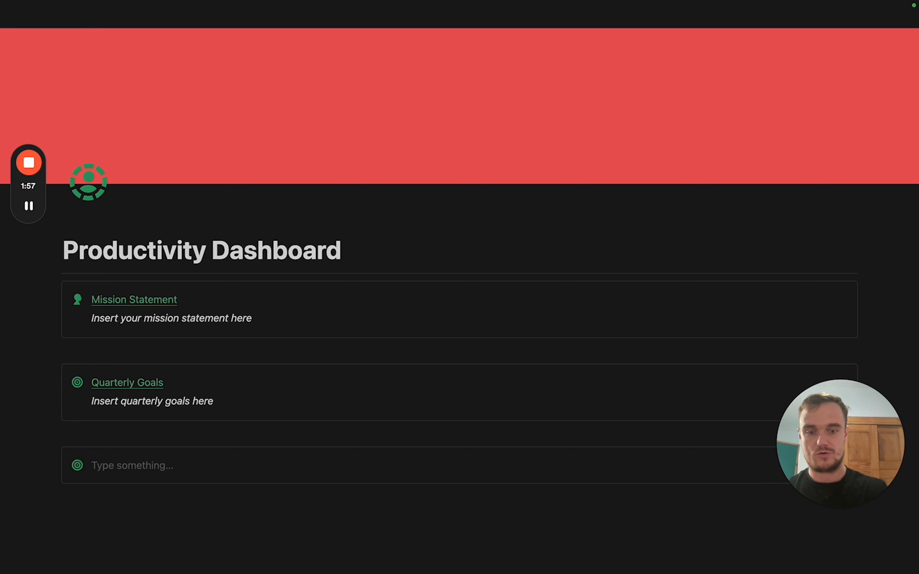
{"action": "type", "text": "Notes"}
Underline the "Notes" text in the third callout and colour it green.
{"action": "double_click", "coordinate": [100, 464]}
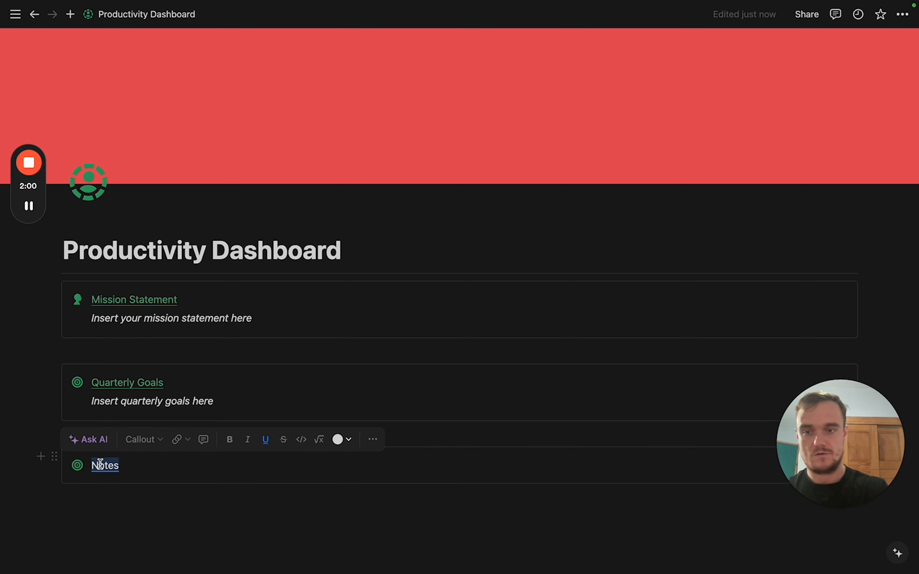
{"action": "left_click", "coordinate": [341, 439]}
{"action": "left_click", "coordinate": [318, 68]}
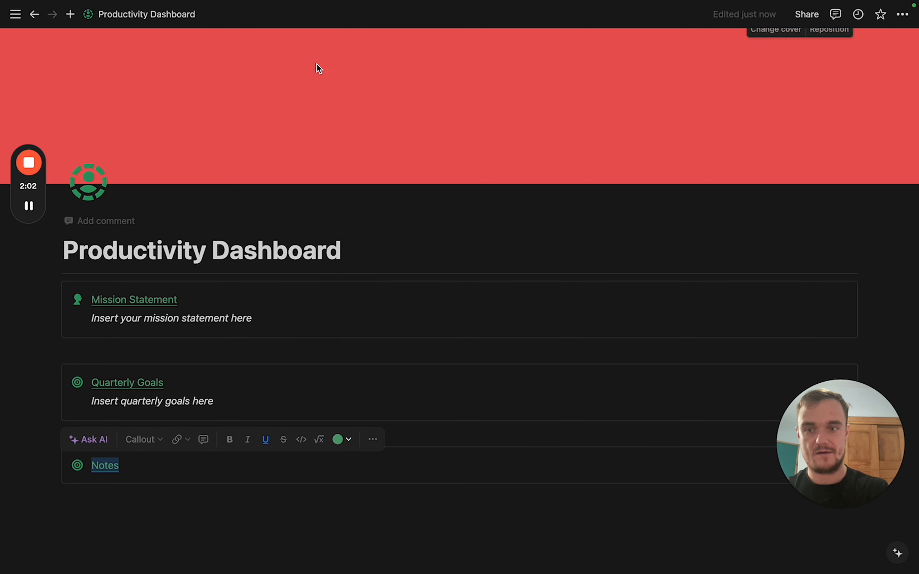
Search the icons for "pen" and set the Notes callout's icon to the plain pencil.
{"action": "left_click", "coordinate": [77, 465]}
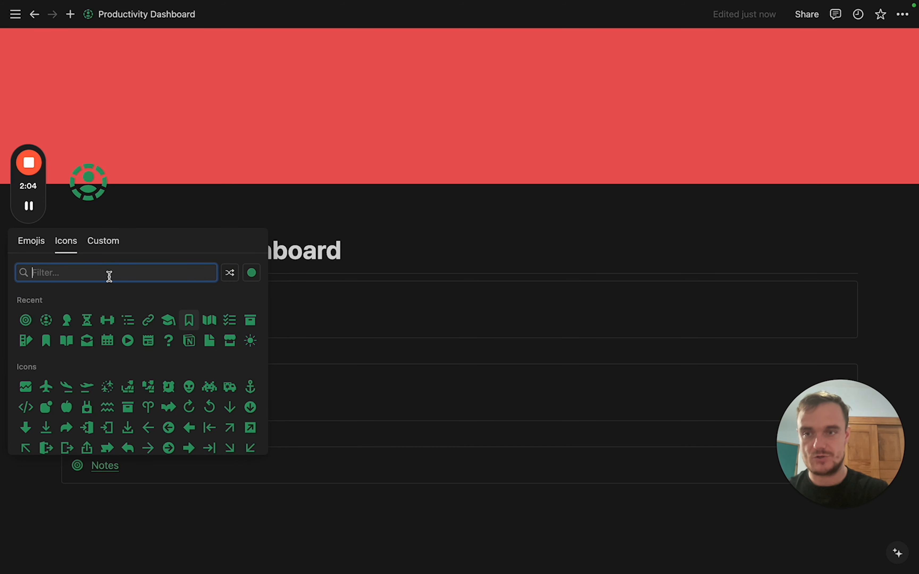
{"action": "type", "text": "pen"}
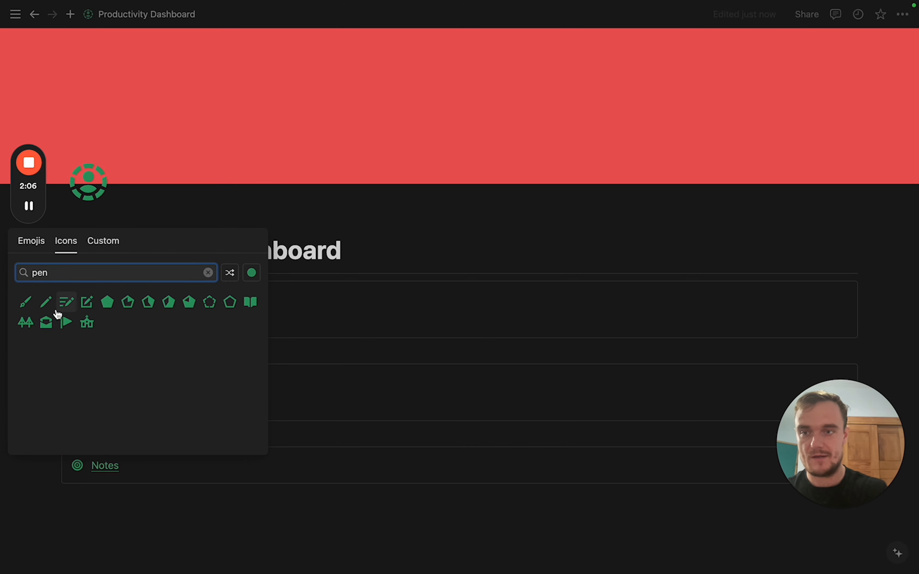
{"action": "left_click", "coordinate": [45, 302]}
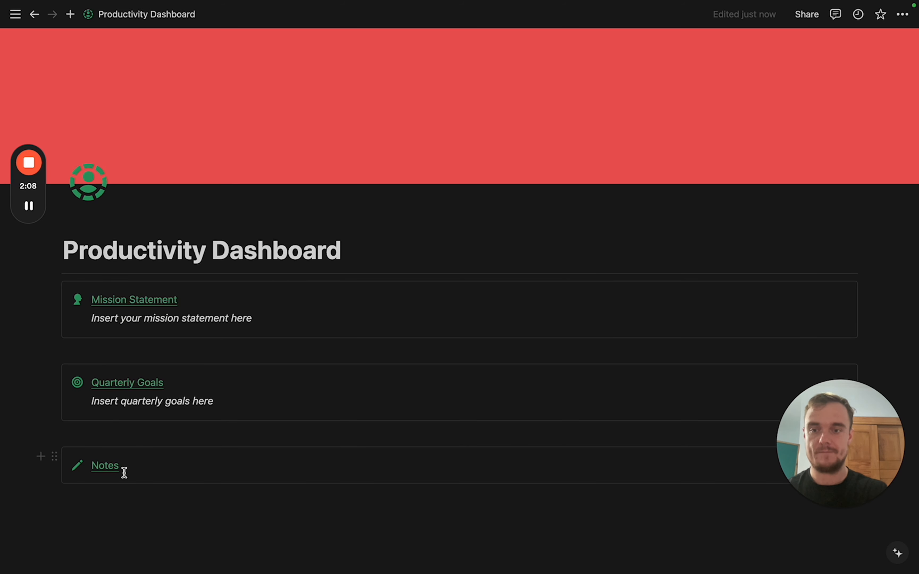
Add an empty text block and nest it inside the Notes callout below its title.
{"action": "key", "text": "Return"}
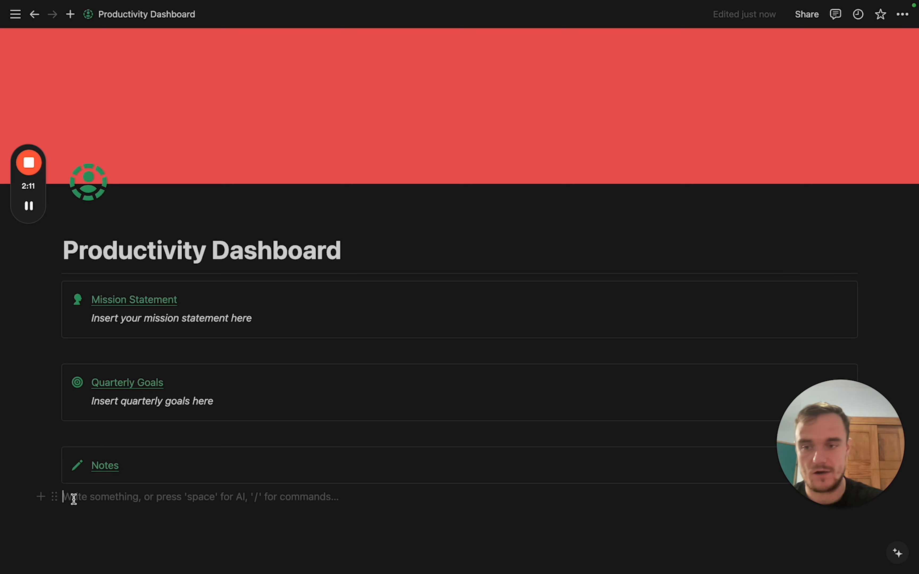
{"action": "left_click_drag", "start_coordinate": [55, 495], "coordinate": [99, 476]}
{"action": "left_click", "coordinate": [104, 484]}
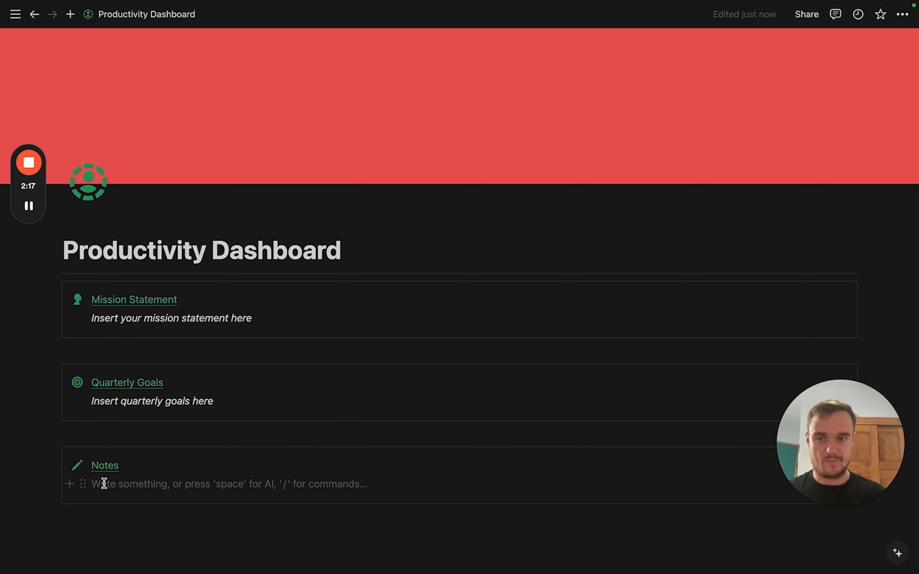
Turn the empty line in the Notes callout into a button labelled "Add new notes".
{"action": "type", "text": "/butt"}
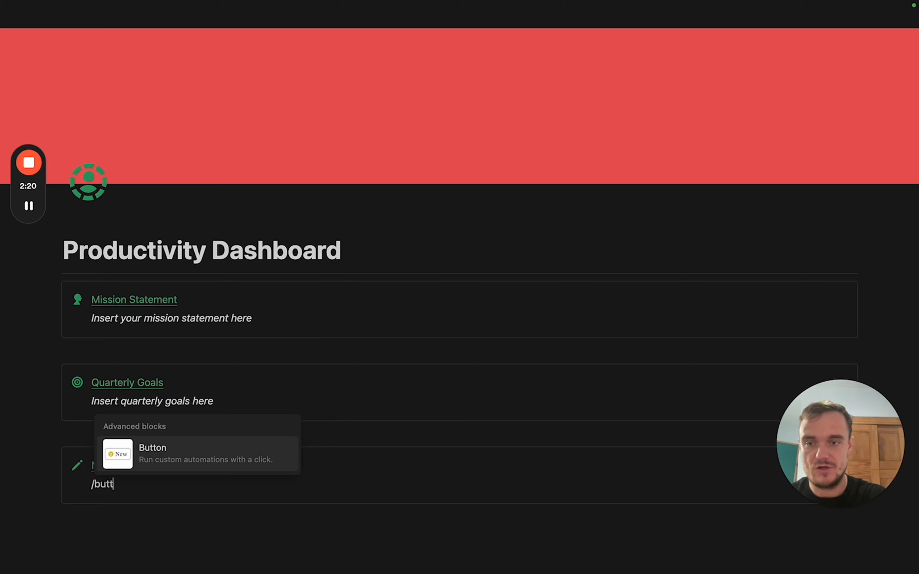
{"action": "key", "text": "Return"}
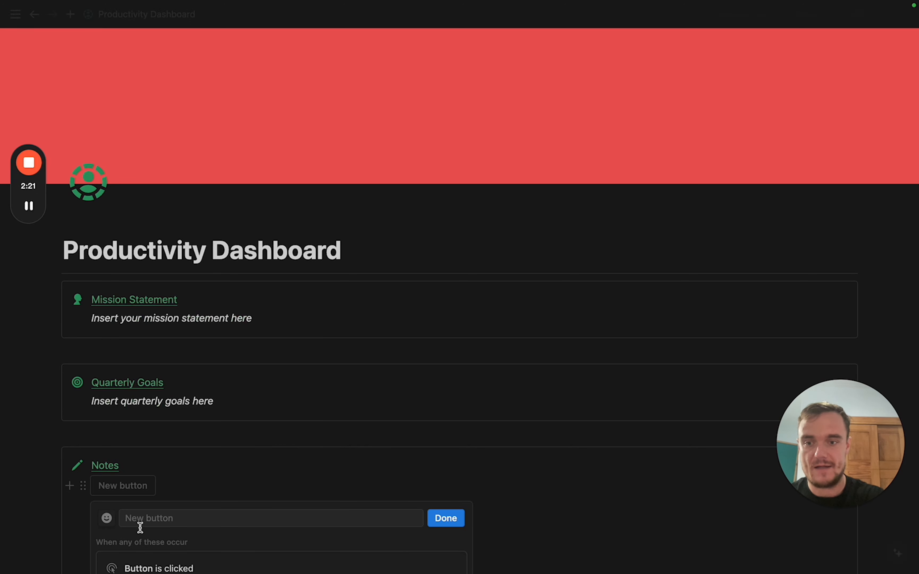
{"action": "left_click", "coordinate": [144, 515]}
{"action": "scroll", "coordinate": [144, 515], "scroll_direction": "down", "scroll_amount": 5}
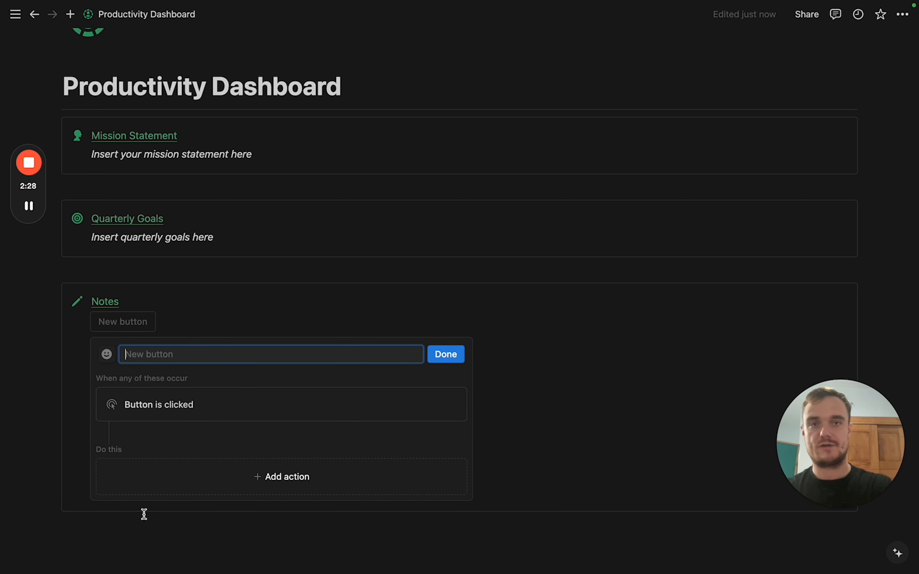
{"action": "type", "text": "Add new"}
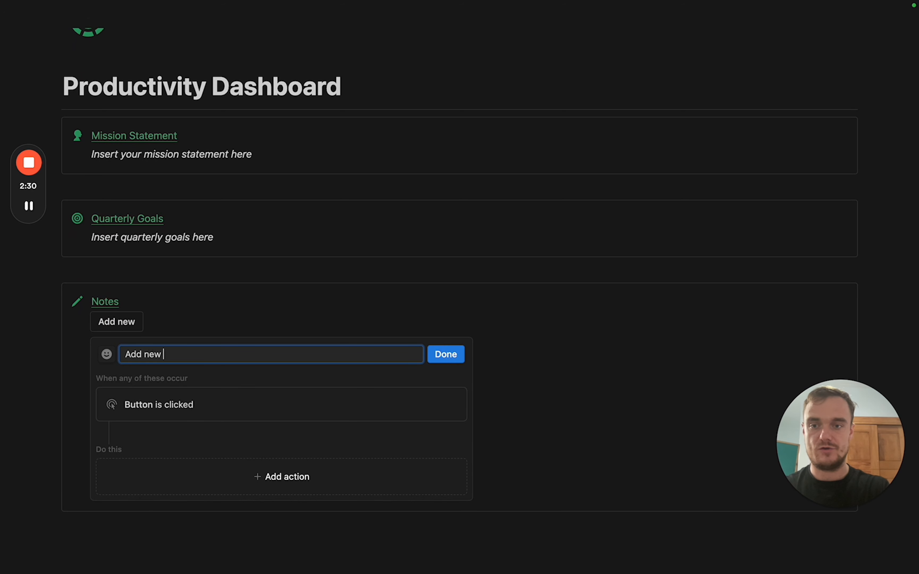
{"action": "type", "text": " notes"}
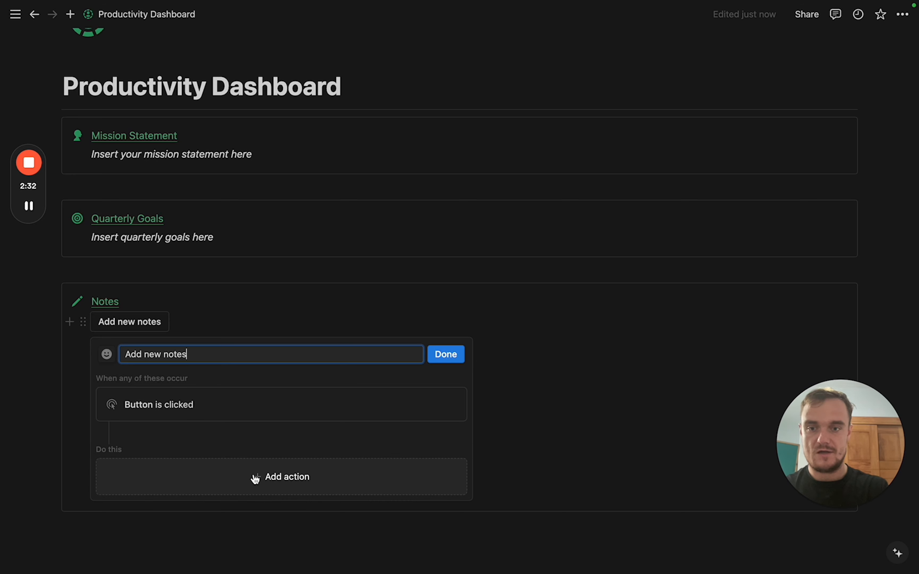
Create a bulleted list of three empty items below the Notes callout.
{"action": "left_click", "coordinate": [522, 384]}
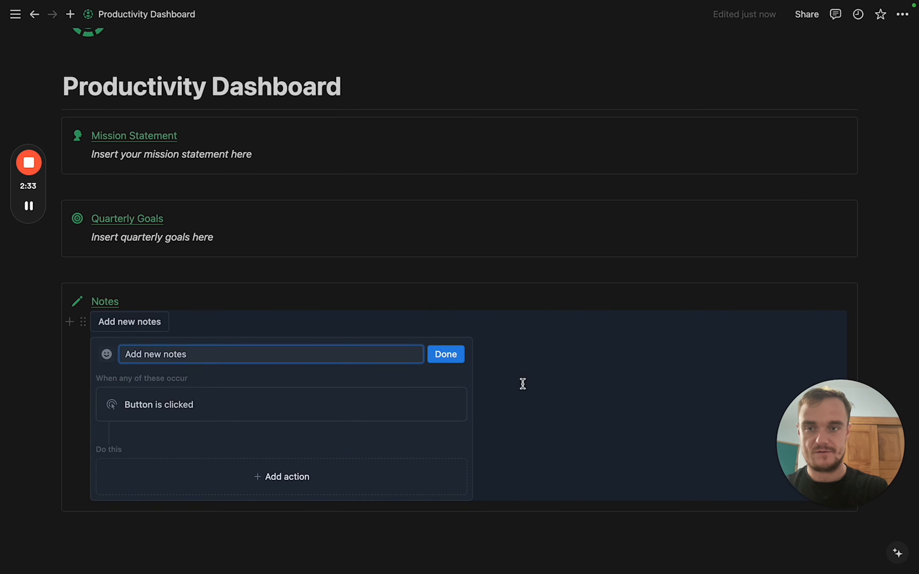
{"action": "left_click", "coordinate": [370, 510]}
{"action": "left_click", "coordinate": [336, 543]}
{"action": "scroll", "coordinate": [335, 543], "scroll_direction": "down", "scroll_amount": 3}
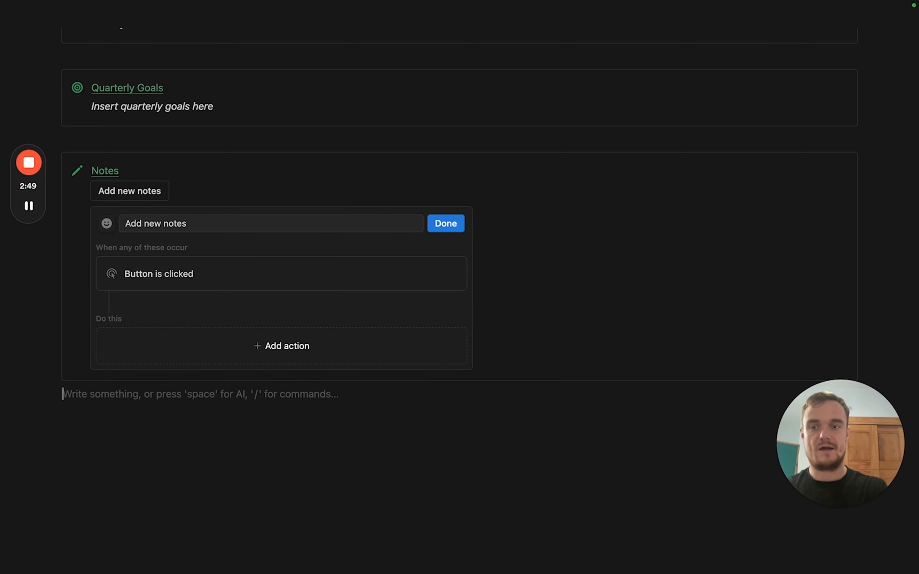
{"action": "type", "text": "-"}
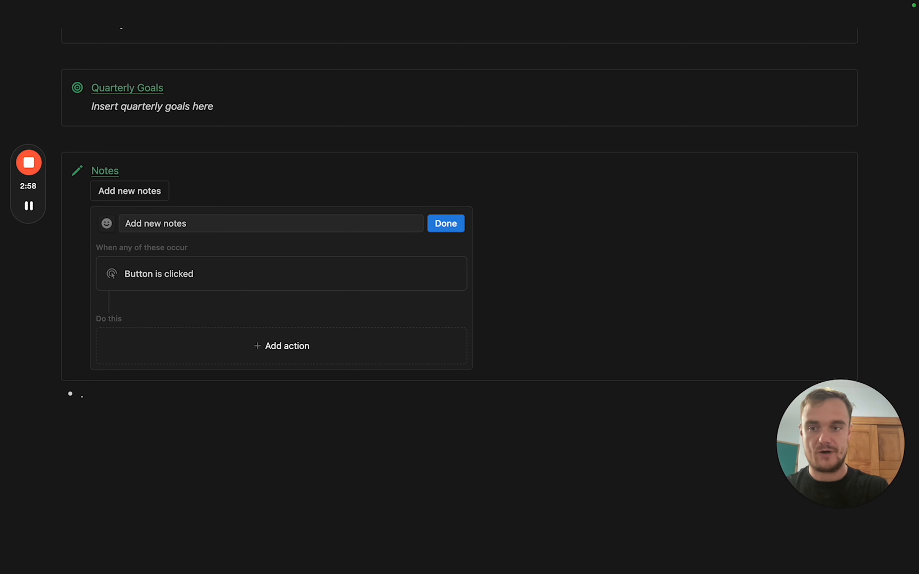
{"action": "key", "text": "Return"}
{"action": "type", "text": "."}
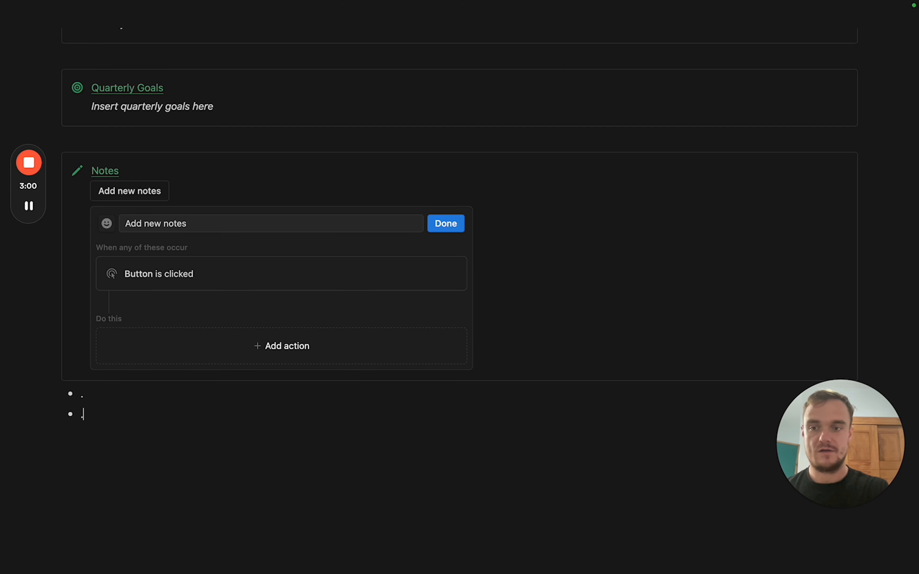
{"action": "key", "text": "Return"}
{"action": "type", "text": "."}
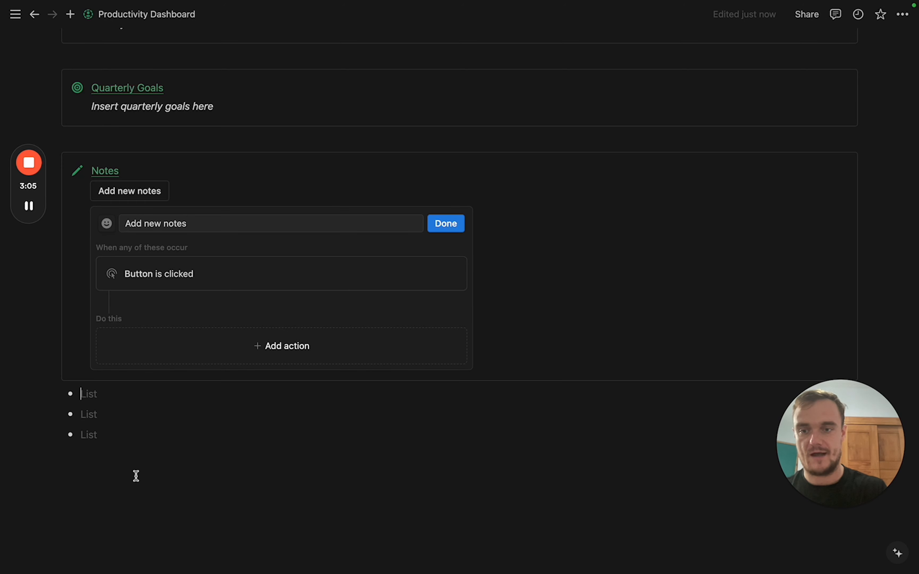
{"action": "left_click", "coordinate": [93, 437]}
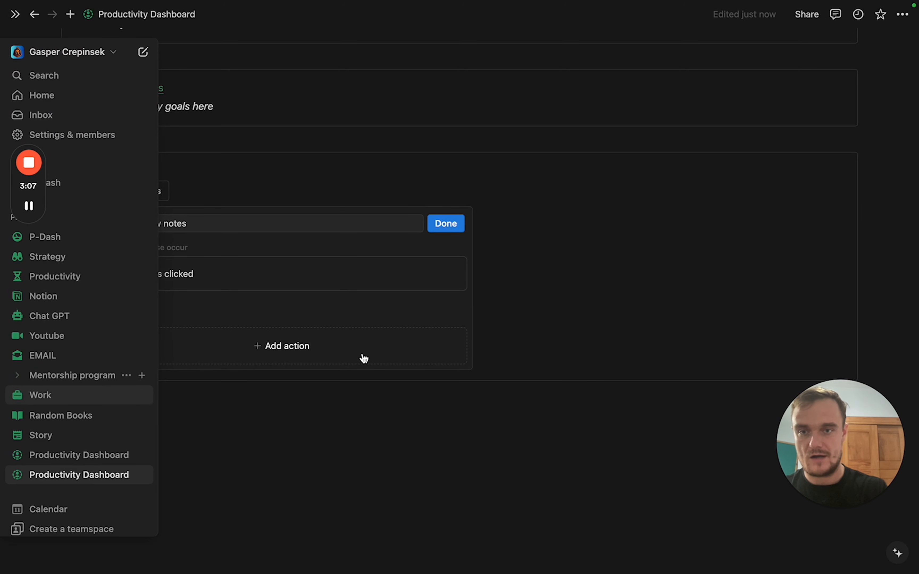
Give the "Add new notes" button an Insert blocks action containing the three empty bullets and save the button.
{"action": "left_click", "coordinate": [334, 353]}
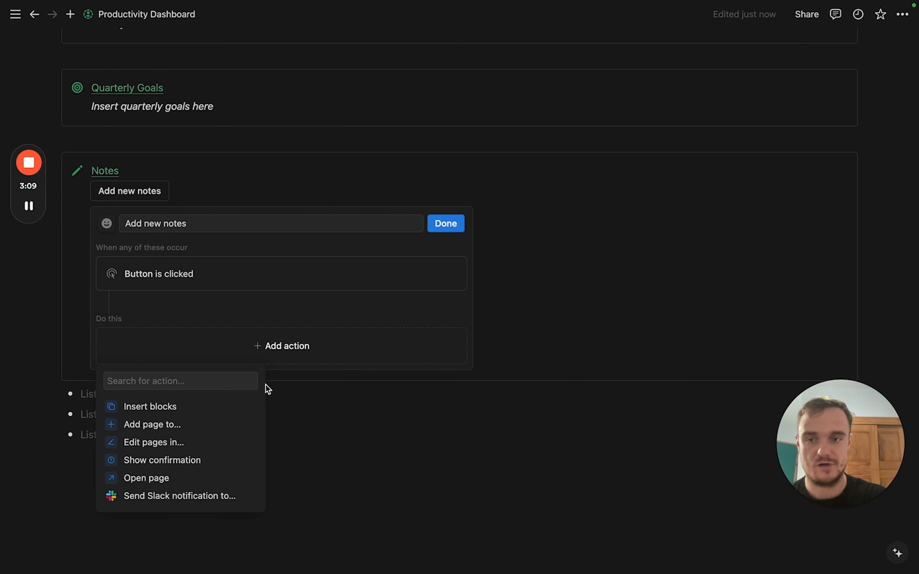
{"action": "left_click", "coordinate": [214, 406]}
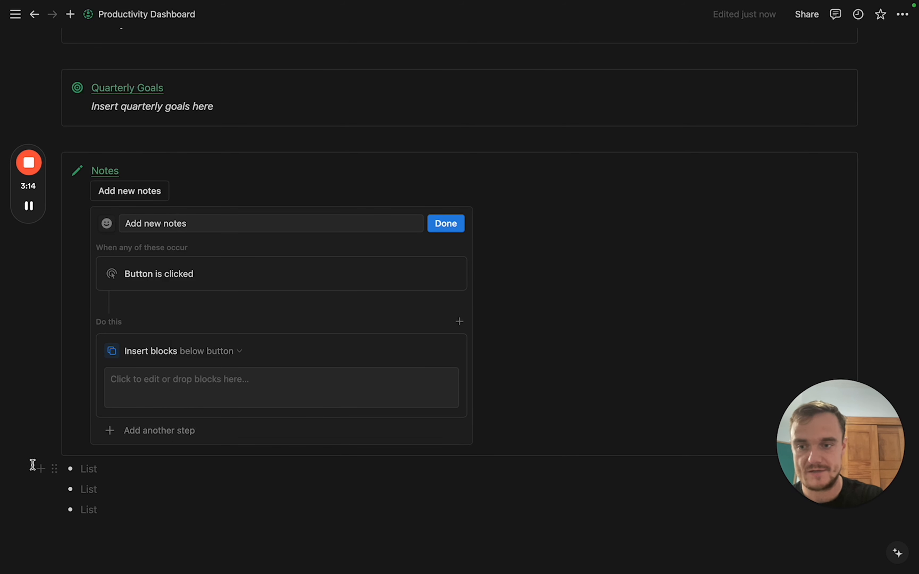
{"action": "left_click_drag", "start_coordinate": [32, 465], "coordinate": [119, 513]}
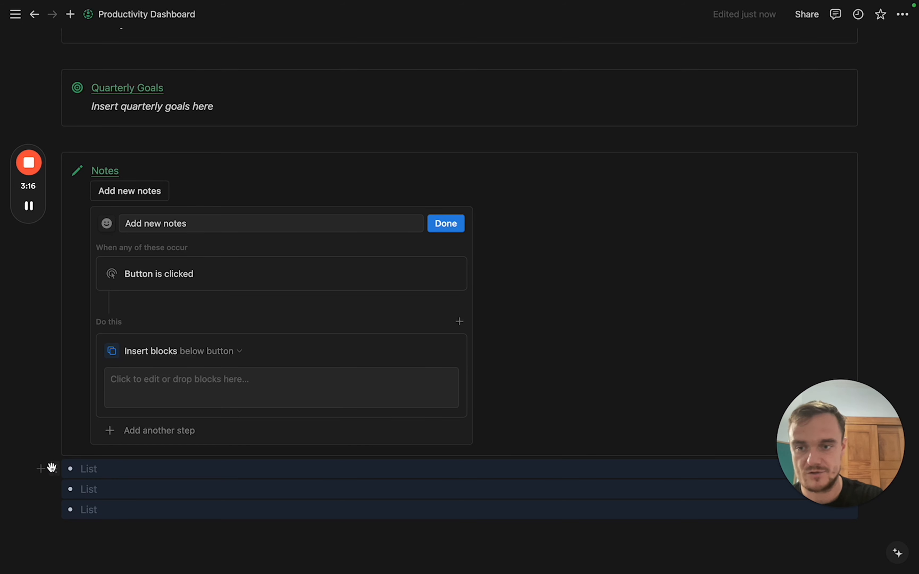
{"action": "left_click_drag", "start_coordinate": [54, 469], "coordinate": [129, 382]}
{"action": "left_click", "coordinate": [447, 224]}
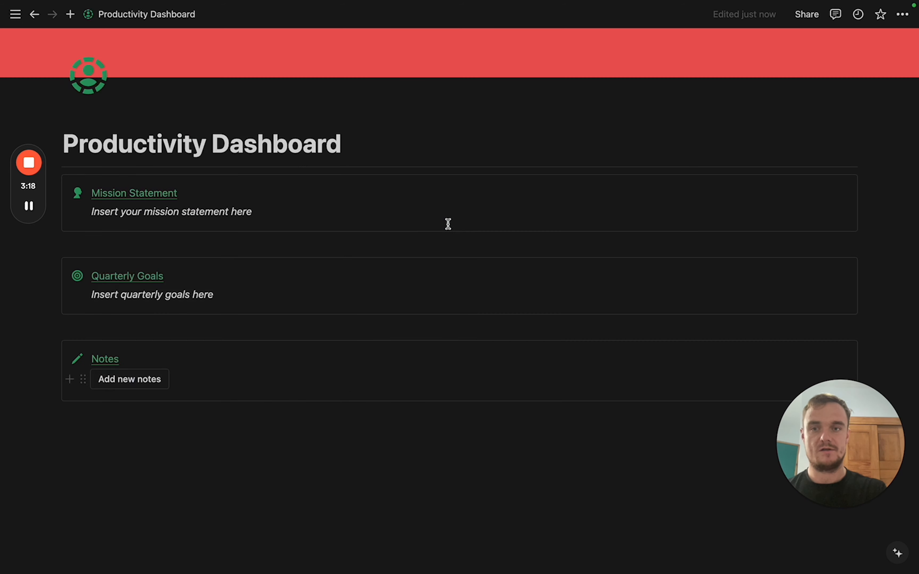
Run the "Add new notes" button twice and delete the second set of three bullets from the Notes callout.
{"action": "left_click", "coordinate": [144, 379]}
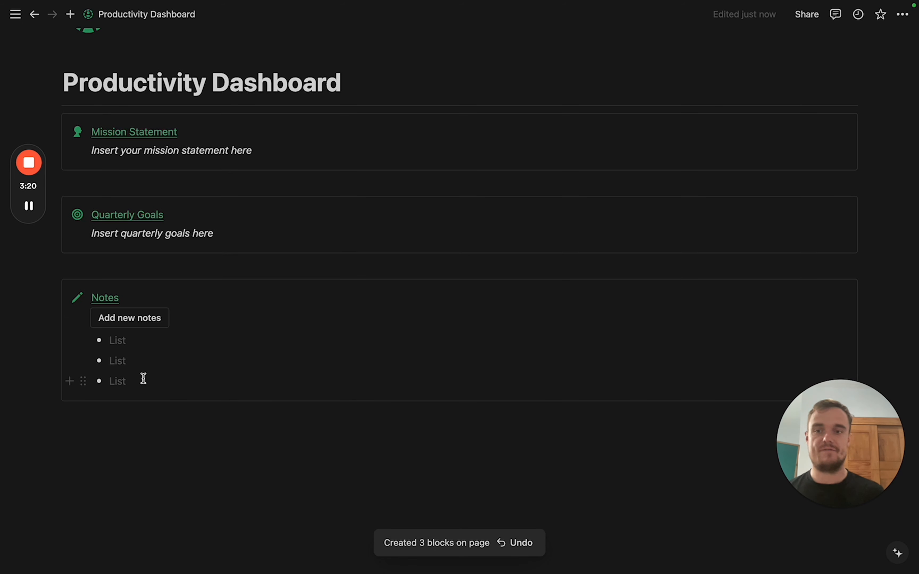
{"action": "left_click", "coordinate": [132, 321]}
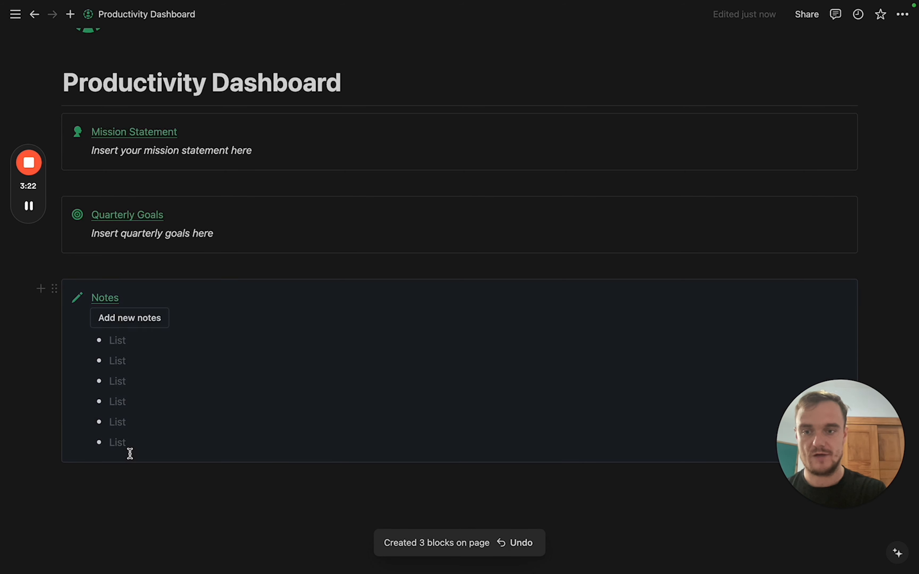
{"action": "left_click", "coordinate": [123, 443]}
{"action": "key", "text": "BackSpace"}
{"action": "key", "text": "BackSpace"}
{"action": "key", "text": "BackSpace"}
{"action": "key", "text": "BackSpace"}
{"action": "key", "text": "BackSpace"}
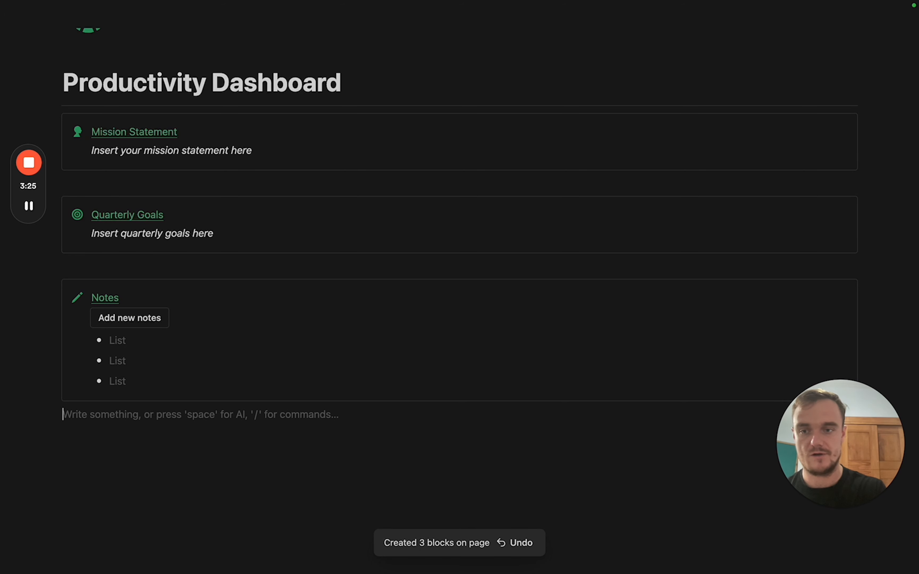
{"action": "key", "text": "BackSpace"}
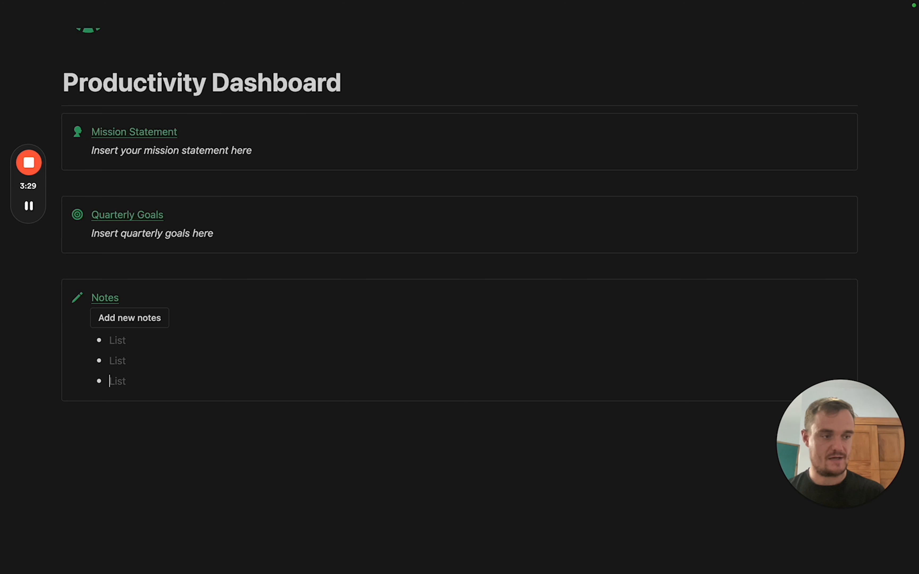
Insert a fourth callout below the Notes callout, leaving a spacer line, with the text "Daily Tasks".
{"action": "left_click", "coordinate": [144, 454]}
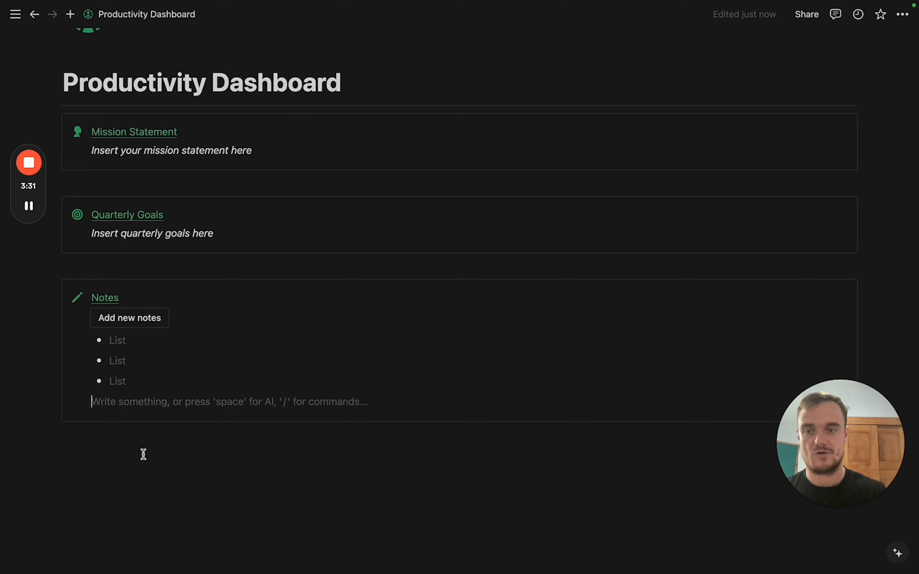
{"action": "key", "text": "shift+Tab"}
{"action": "key", "text": "Return"}
{"action": "type", "text": "/"}
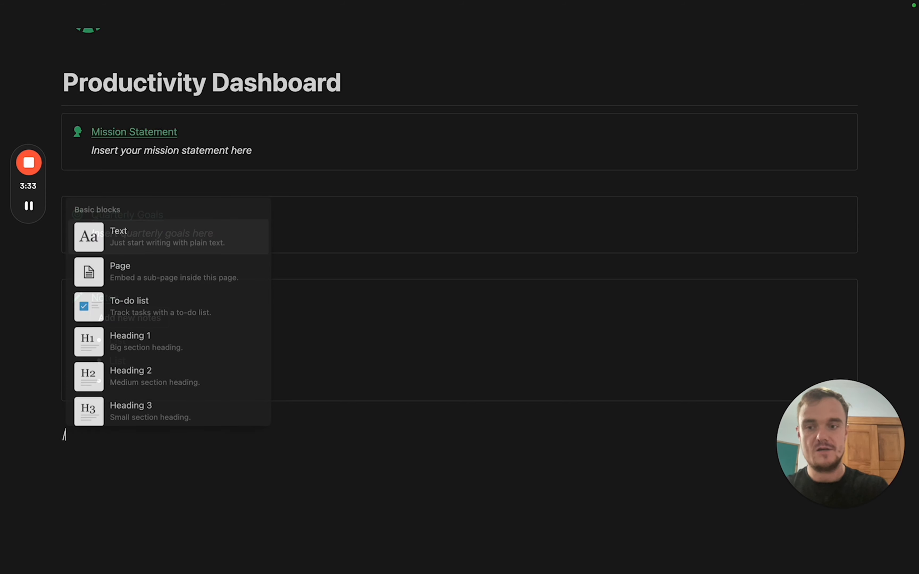
{"action": "type", "text": "call"}
{"action": "key", "text": "Return"}
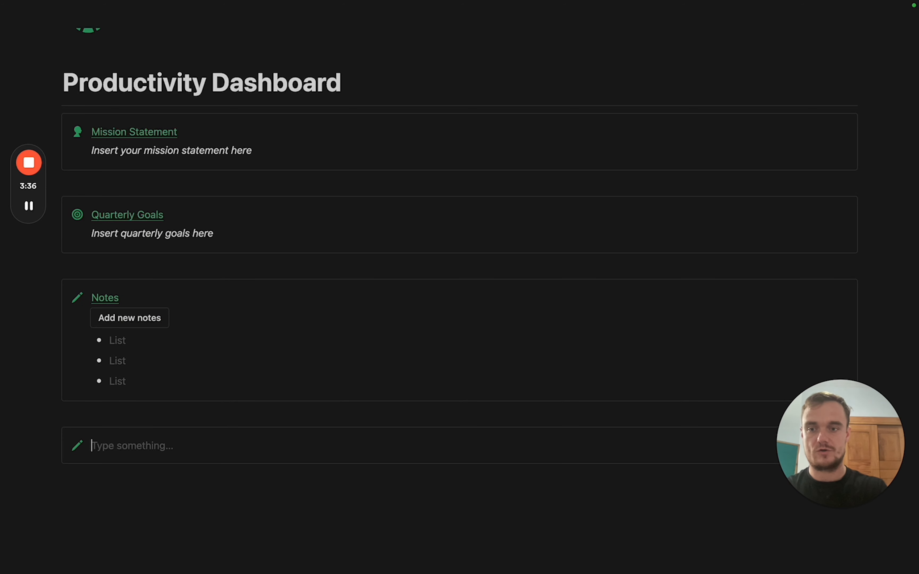
{"action": "type", "text": "Daily Tasks"}
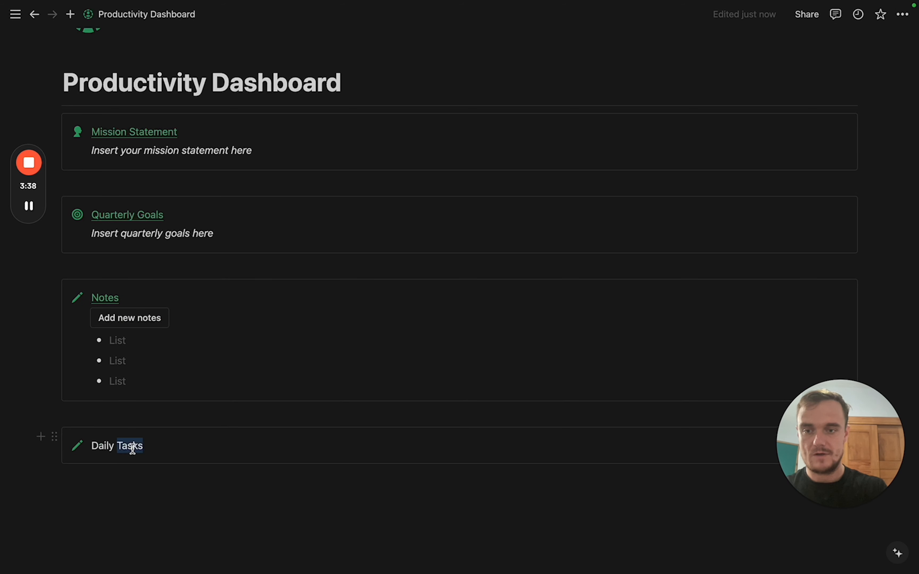
Underline the "Daily Tasks" text in the fourth callout and colour it green.
{"action": "triple_click", "coordinate": [131, 445]}
{"action": "left_click", "coordinate": [343, 421]}
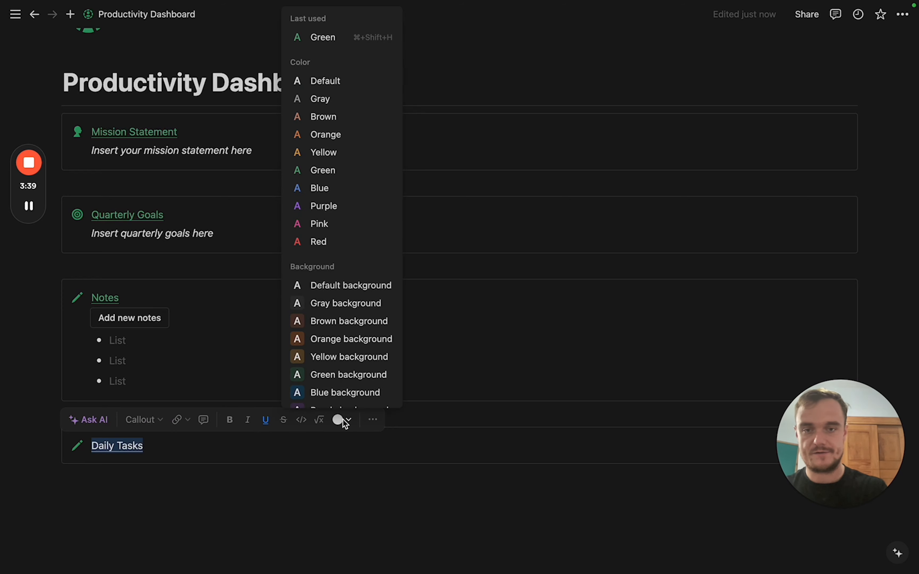
{"action": "left_click", "coordinate": [353, 174]}
Search the icons for "task" and set the Daily Tasks callout's icon to the green checklist.
{"action": "left_click", "coordinate": [78, 447]}
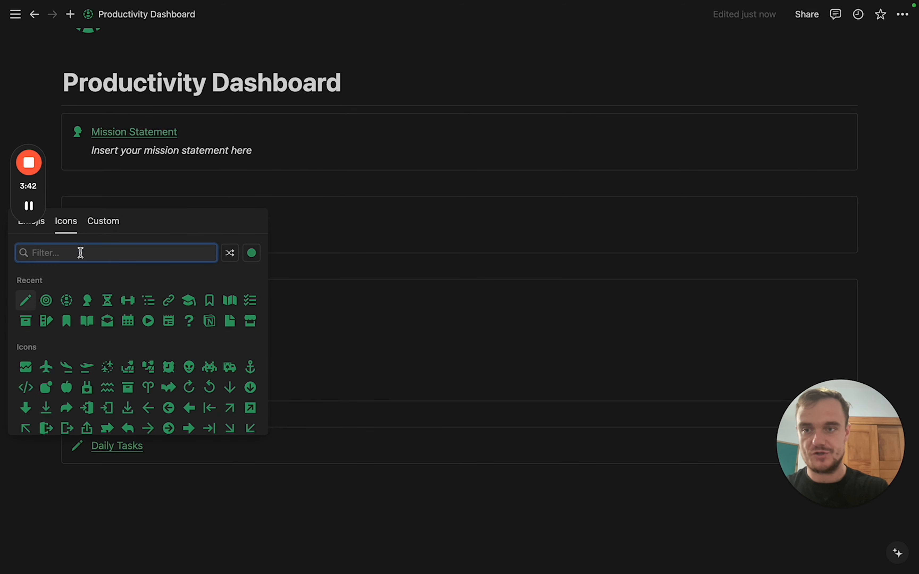
{"action": "type", "text": "task"}
{"action": "left_click", "coordinate": [67, 284]}
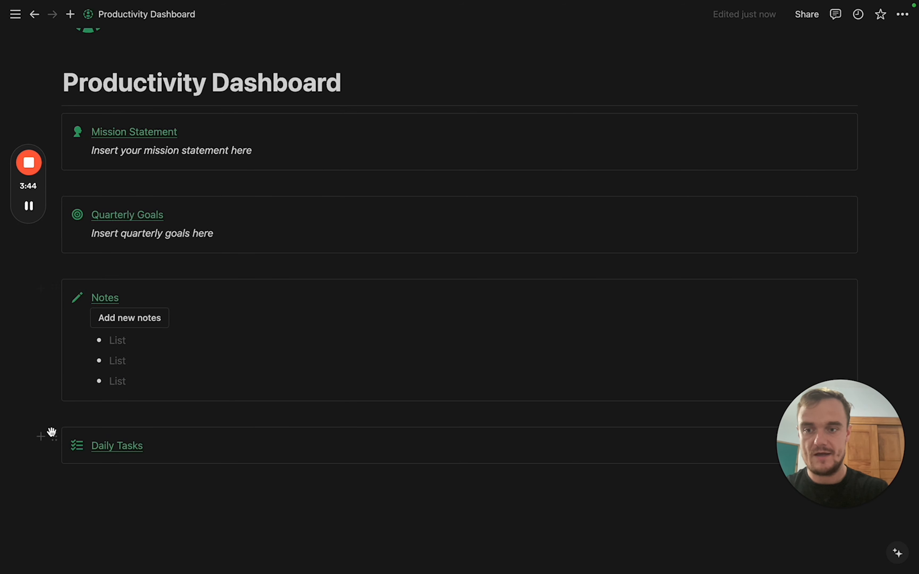
Place the Daily Tasks callout beside the Mission Statement callout and nest an empty line inside it.
{"action": "left_click_drag", "start_coordinate": [52, 435], "coordinate": [871, 149]}
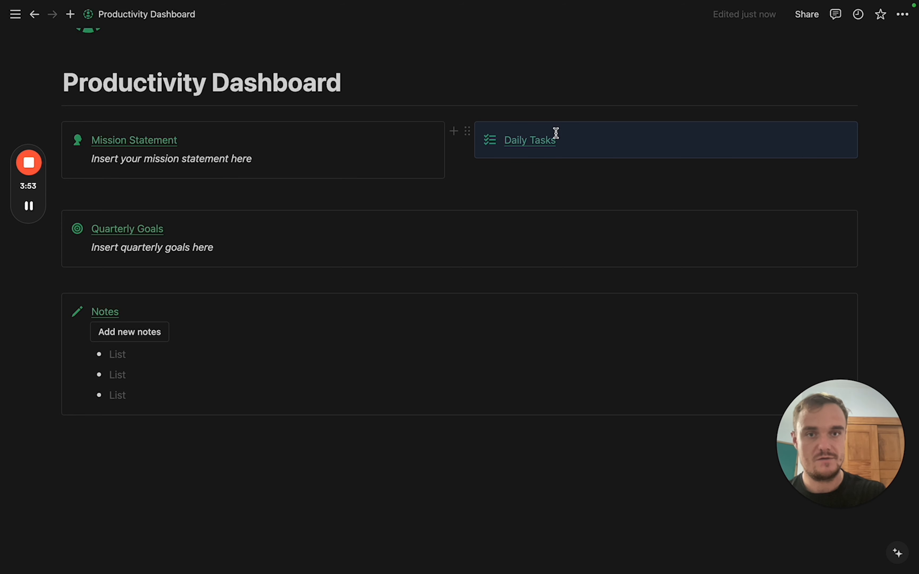
{"action": "left_click", "coordinate": [158, 429]}
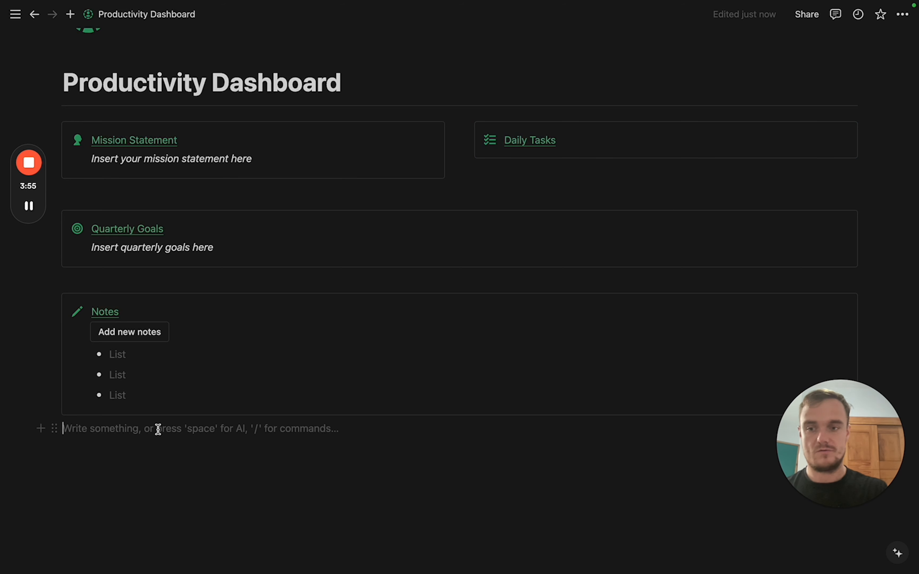
{"action": "left_click_drag", "start_coordinate": [56, 430], "coordinate": [526, 165]}
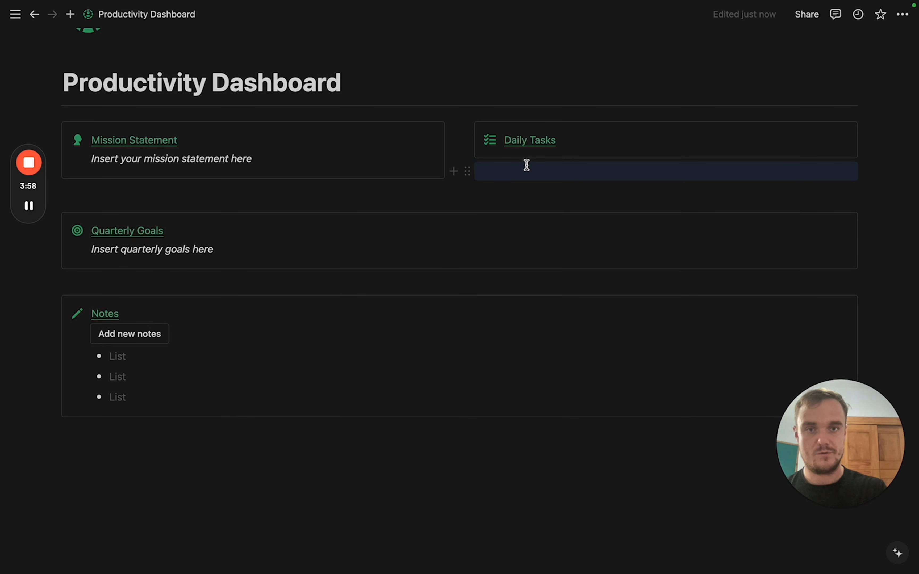
{"action": "left_click", "coordinate": [525, 163]}
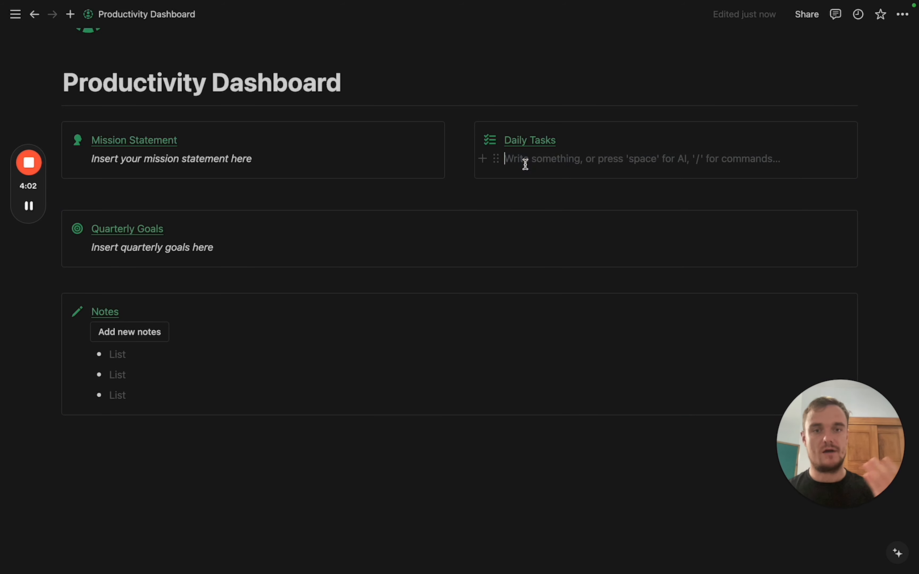
Turn the empty line inside the Daily Tasks callout into three columns.
{"action": "type", "text": "/"}
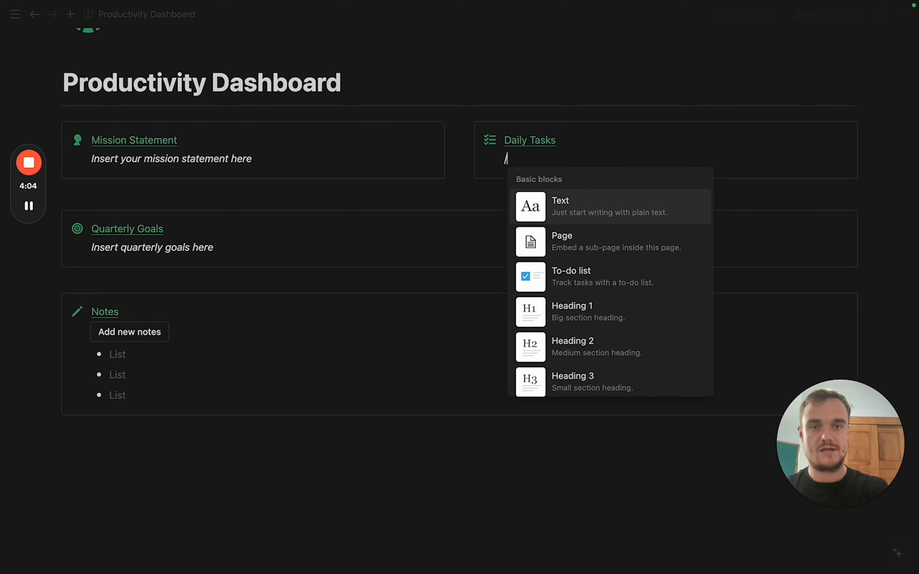
{"action": "type", "text": "3"}
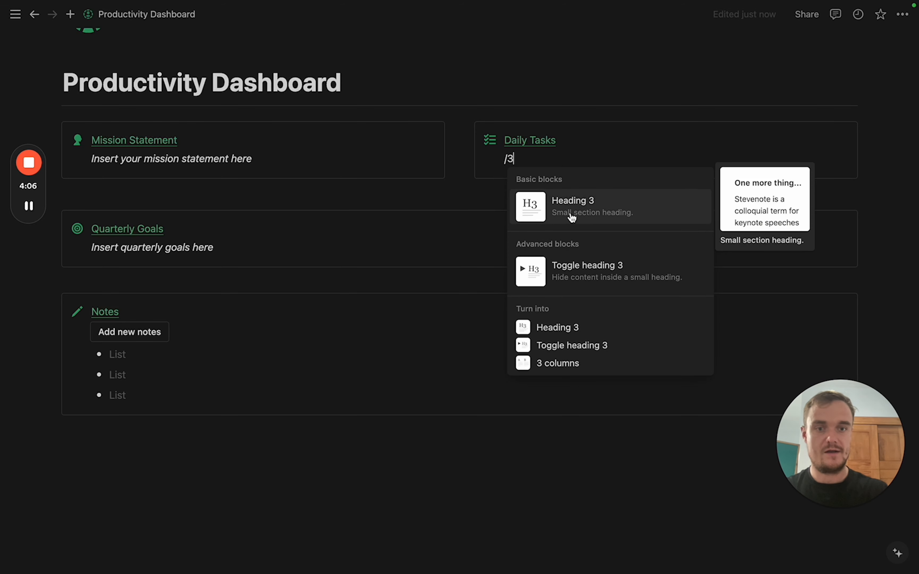
{"action": "key", "text": "BackSpace"}
{"action": "key", "text": "BackSpace"}
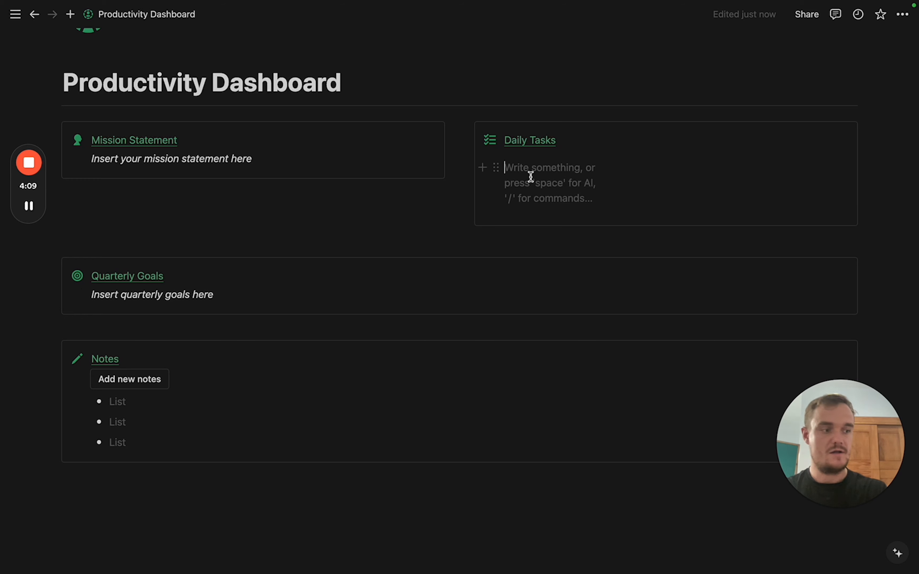
Enter "Big Rocks" in the first column and "Nice to Haves" in the second column of the Daily Tasks callout.
{"action": "type", "text": "Big Rocks"}
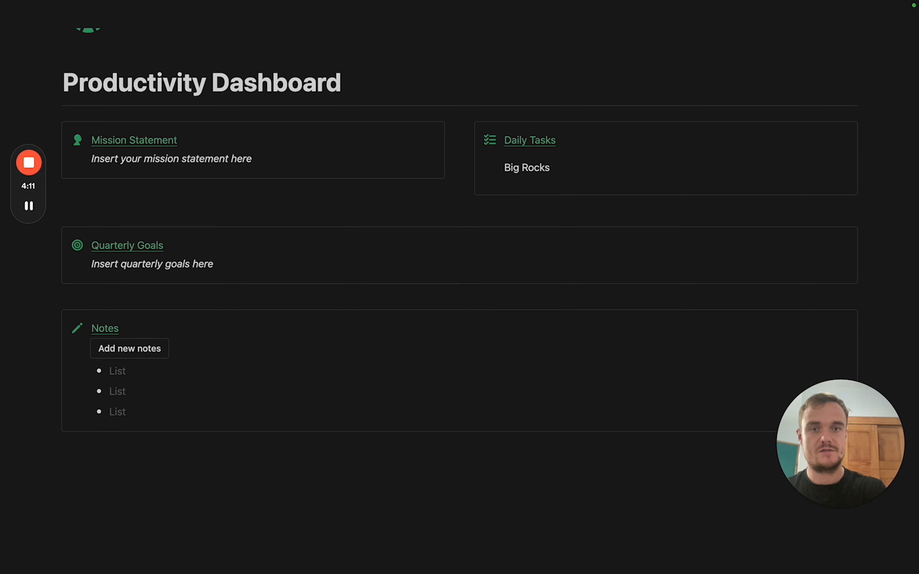
{"action": "left_click", "coordinate": [666, 167]}
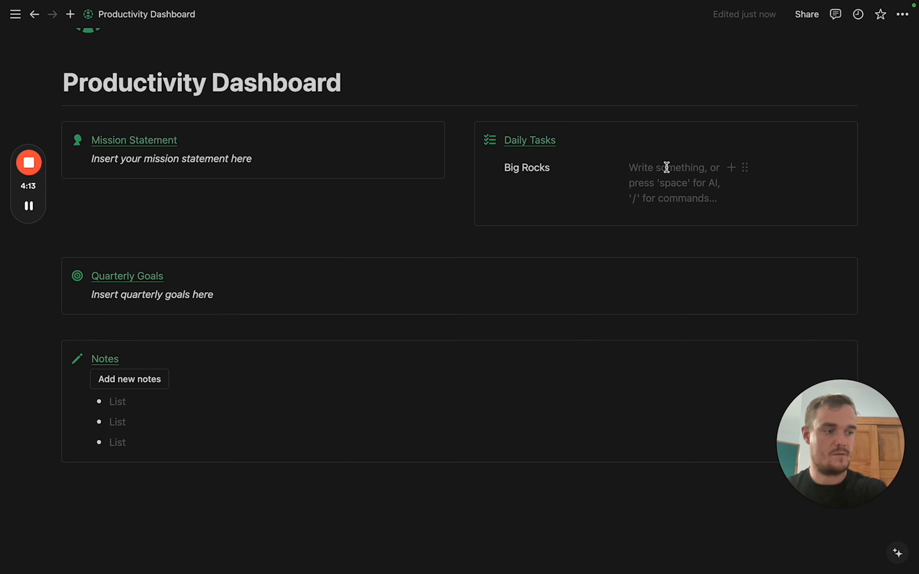
{"action": "type", "text": "Nivde"}
{"action": "key", "text": "BackSpace"}
{"action": "key", "text": "BackSpace"}
{"action": "key", "text": "BackSpace"}
{"action": "type", "text": "ce"}
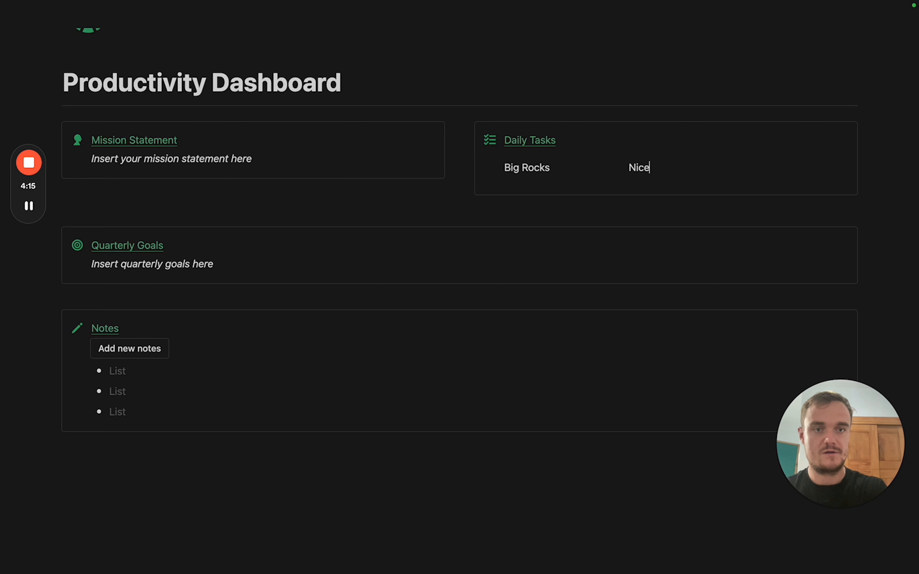
{"action": "type", "text": " to Haves"}
Enter "If I Cans" in the third column of the Daily Tasks callout and add a line below it.
{"action": "left_click", "coordinate": [806, 164]}
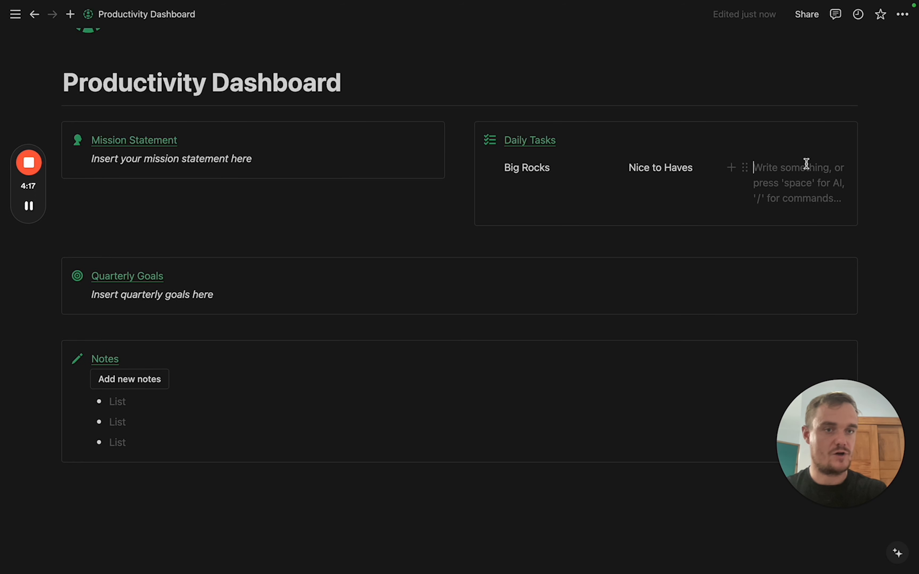
{"action": "type", "text": "If I cam"}
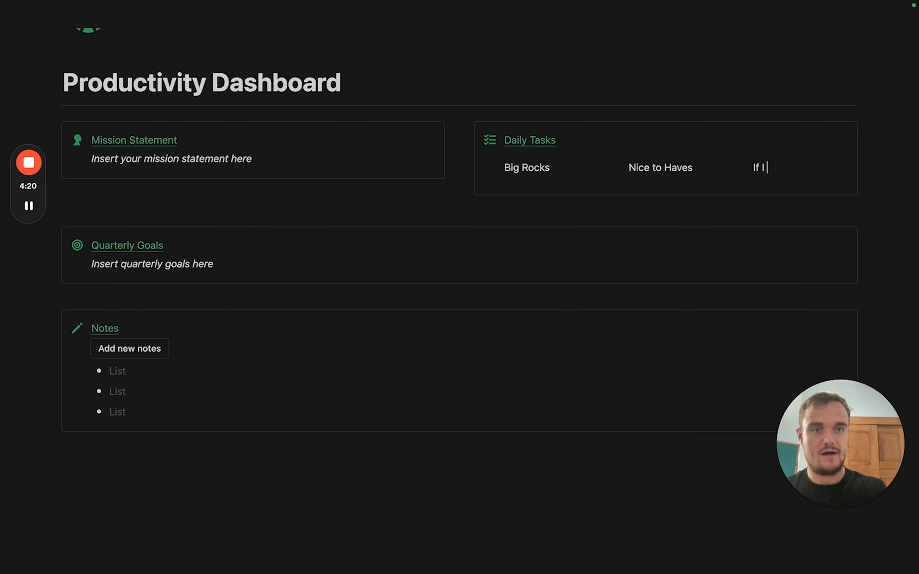
{"action": "key", "text": "BackSpace"}
{"action": "key", "text": "BackSpace"}
{"action": "key", "text": "BackSpace"}
{"action": "type", "text": "Cans"}
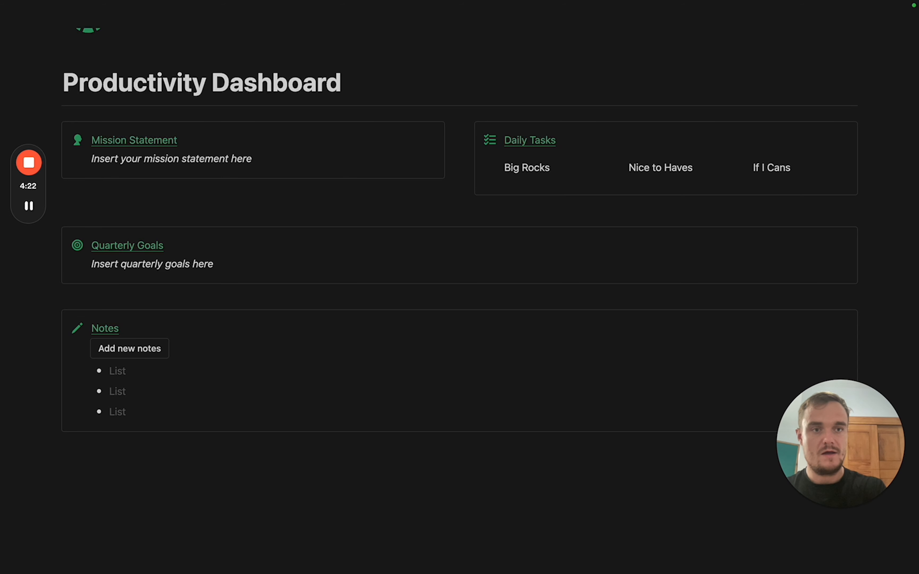
{"action": "key", "text": "Return"}
Create three to-do items below "Big Rocks", with a full stop as filler in the first two.
{"action": "left_click", "coordinate": [540, 179]}
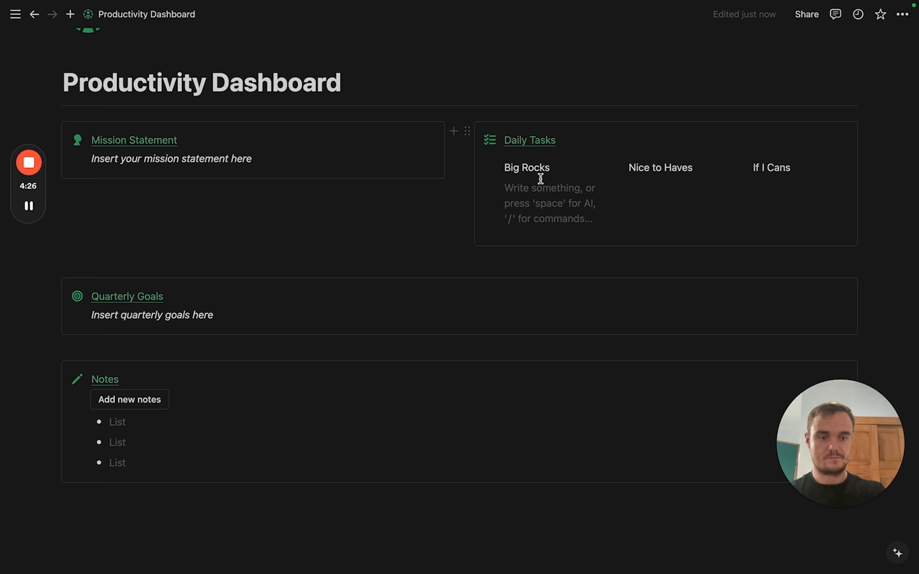
{"action": "type", "text": "§"}
{"action": "key", "text": "BackSpace"}
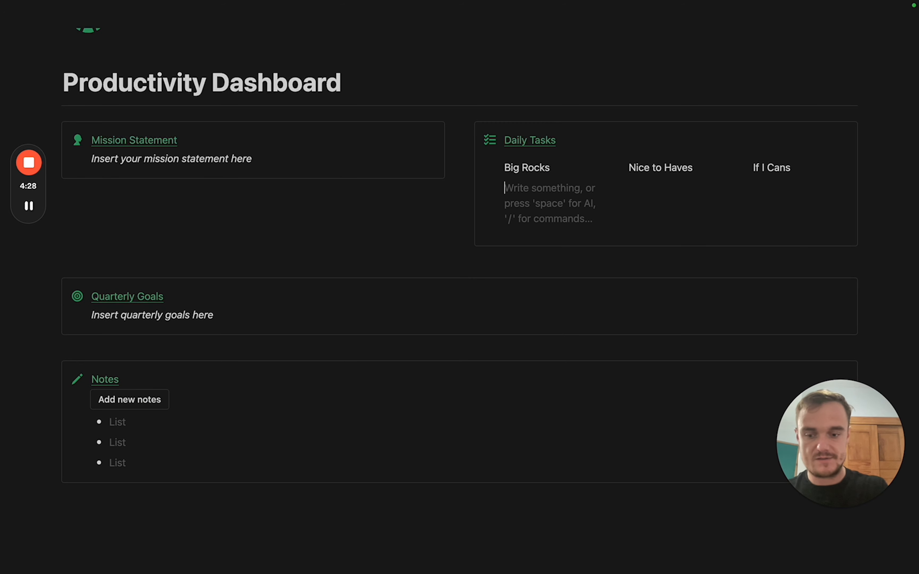
{"action": "type", "text": "["}
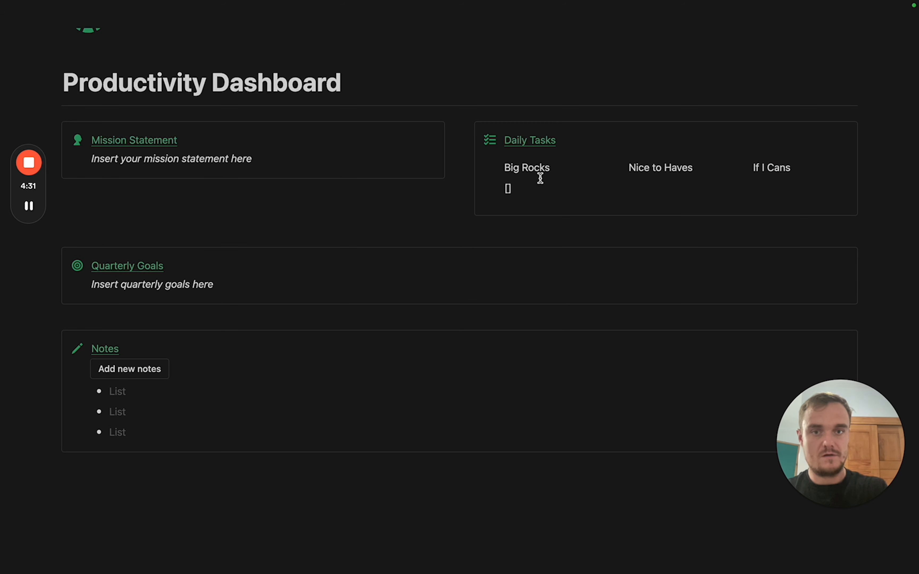
{"action": "key", "text": "space"}
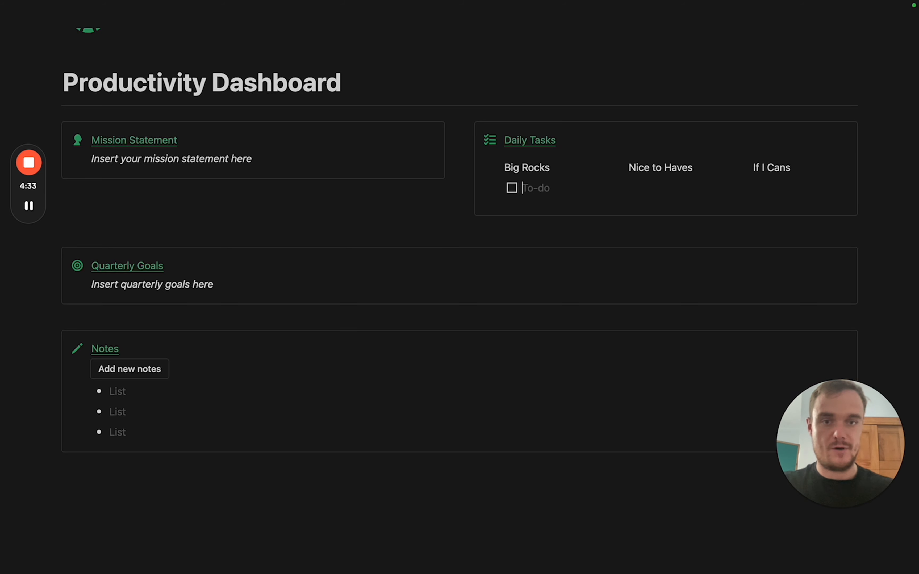
{"action": "key", "text": "BackSpace"}
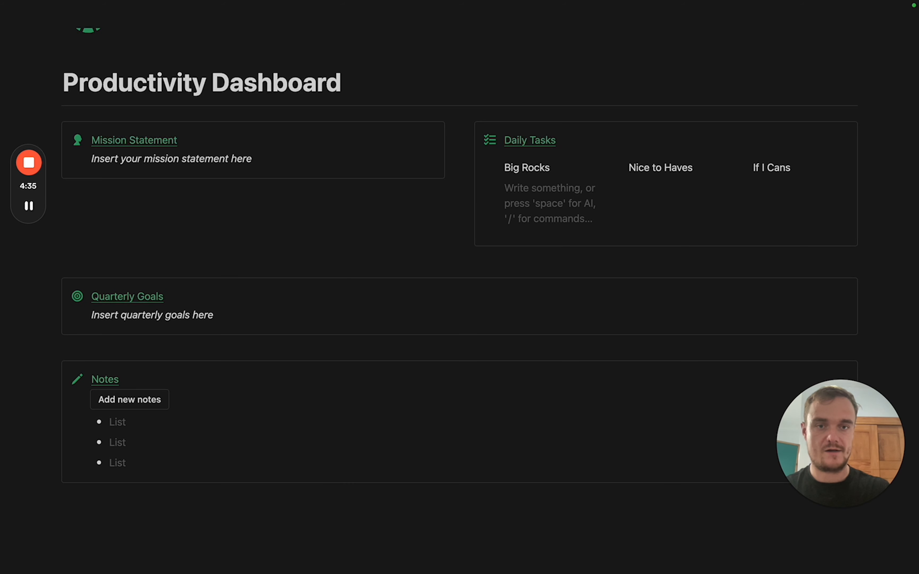
{"action": "key", "text": "super+z"}
{"action": "type", "text": "."}
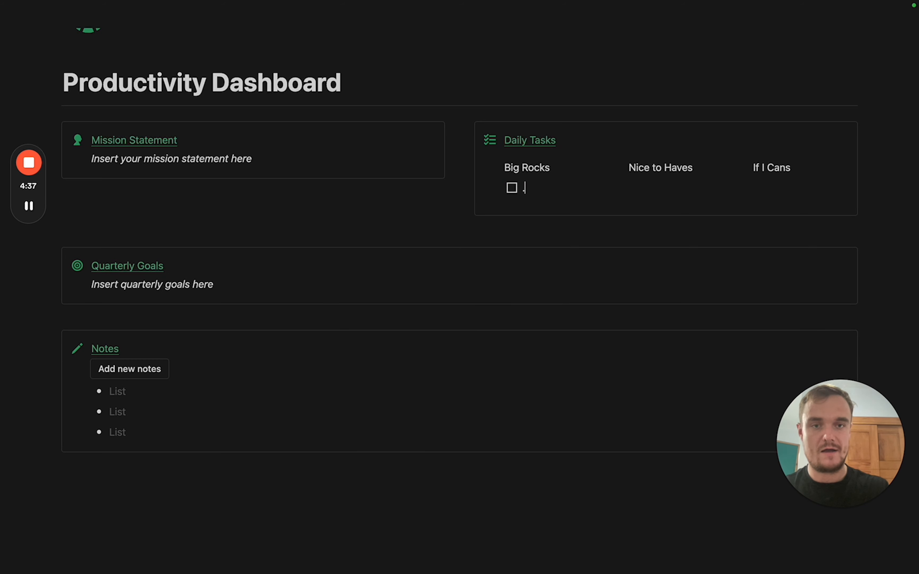
{"action": "key", "text": "Return"}
{"action": "type", "text": "."}
{"action": "key", "text": "Return"}
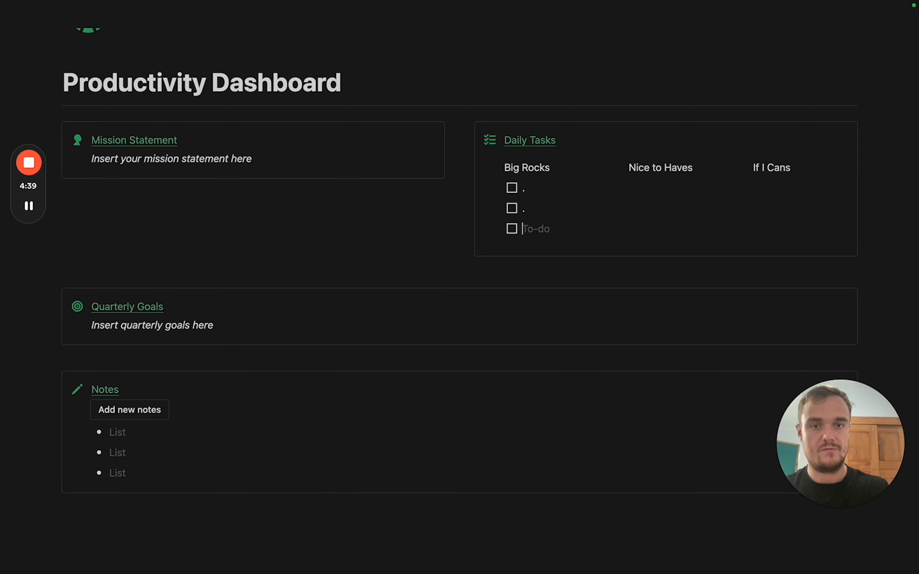
Remove the filler full stops from the first two to-do items below "Big Rocks".
{"action": "key", "text": "Up"}
{"action": "key", "text": "BackSpace"}
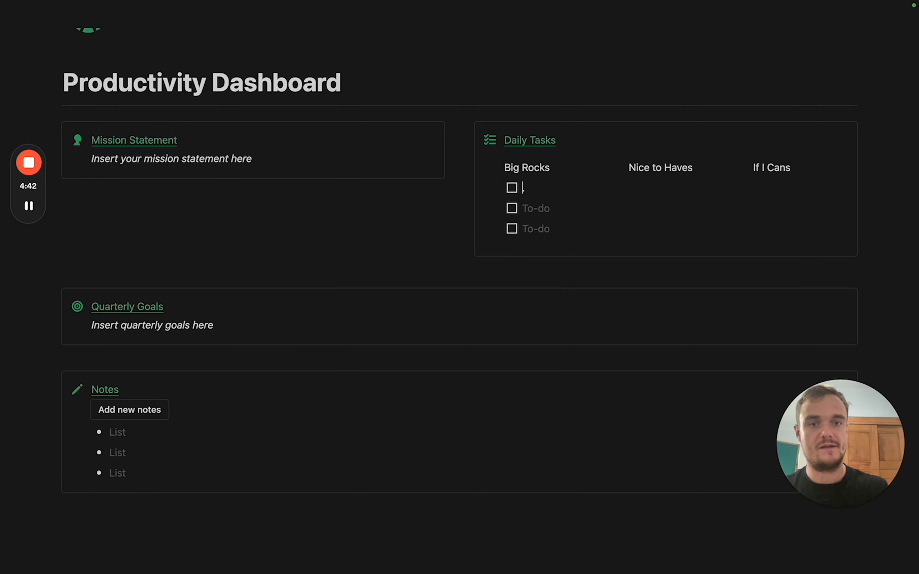
{"action": "key", "text": "Up"}
{"action": "key", "text": "BackSpace"}
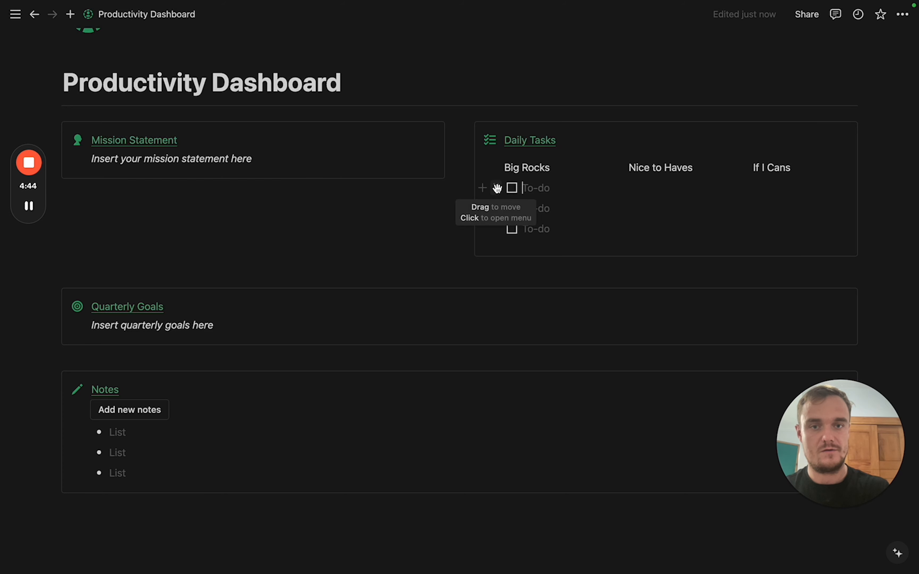
{"action": "left_click", "coordinate": [496, 188]}
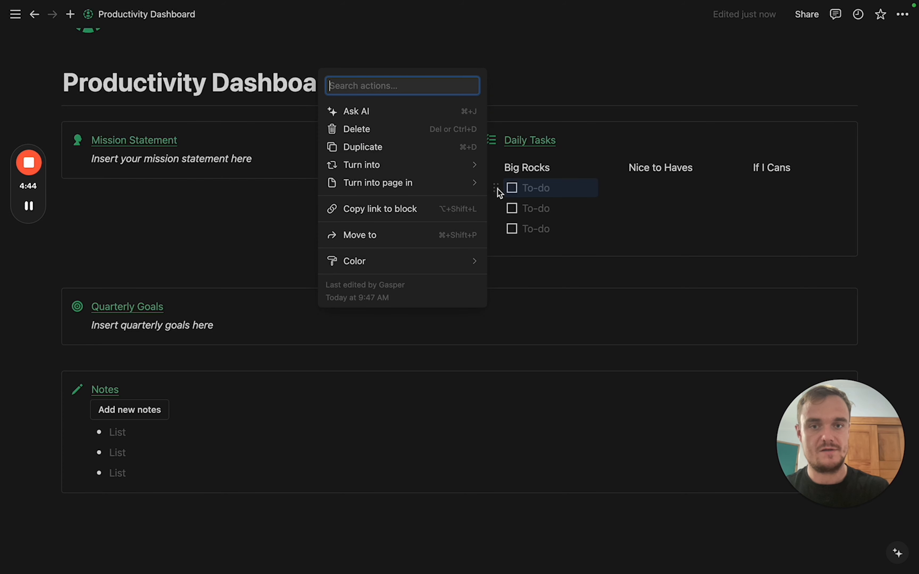
{"action": "left_click", "coordinate": [404, 147]}
{"action": "key", "text": "BackSpace"}
Add three empty to-do items below "Nice to Haves", using full stops as temporary filler and clearing them.
{"action": "left_click", "coordinate": [619, 189]}
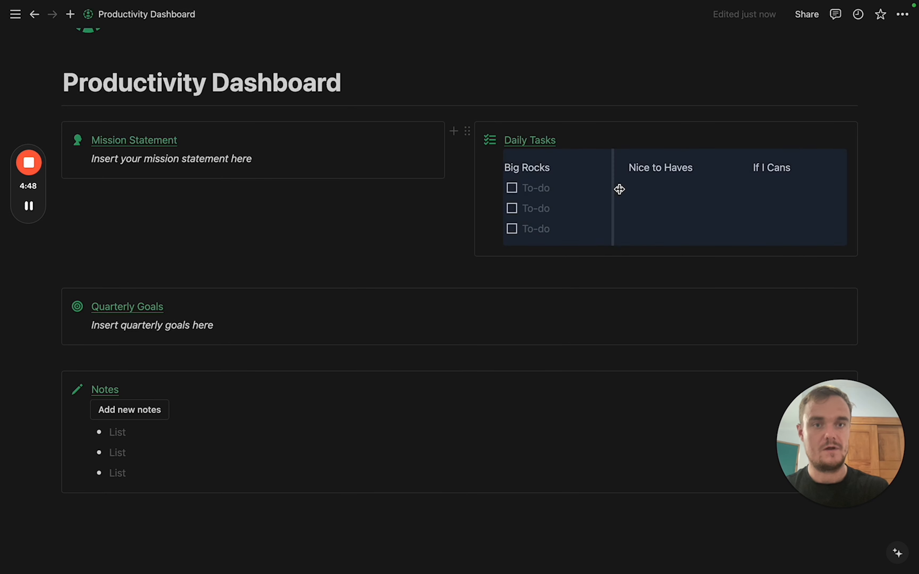
{"action": "left_click", "coordinate": [630, 189]}
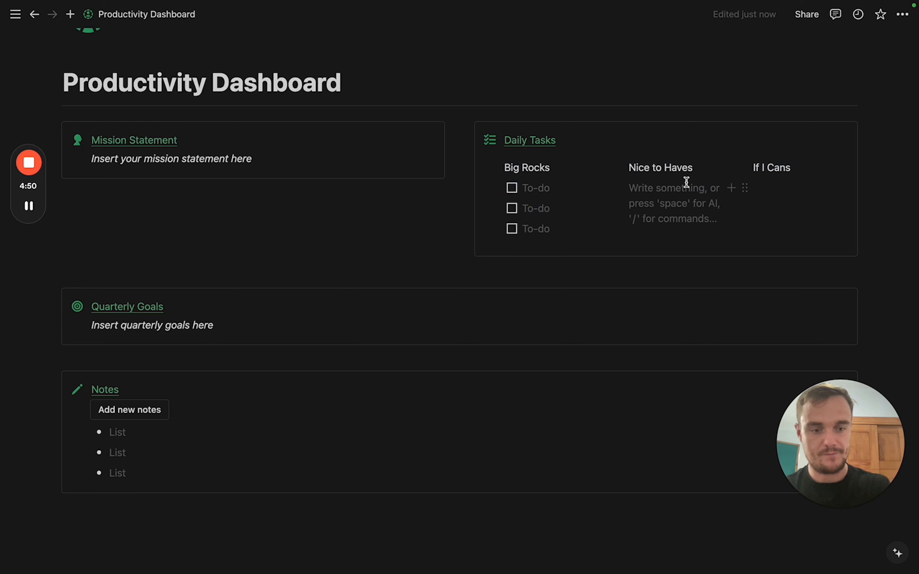
{"action": "type", "text": "[] ."}
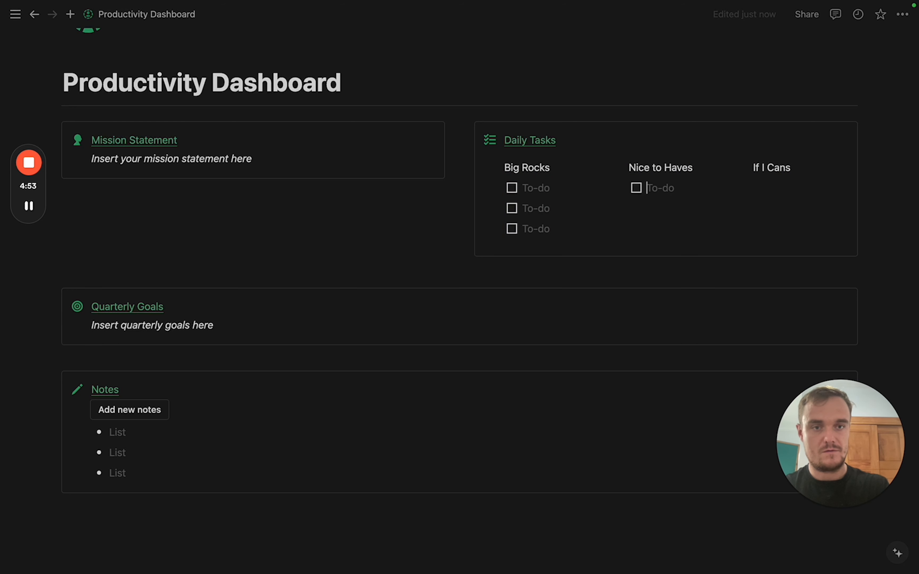
{"action": "key", "text": "Return"}
{"action": "type", "text": "."}
{"action": "key", "text": "Return"}
{"action": "type", "text": "."}
{"action": "key", "text": "BackSpace"}
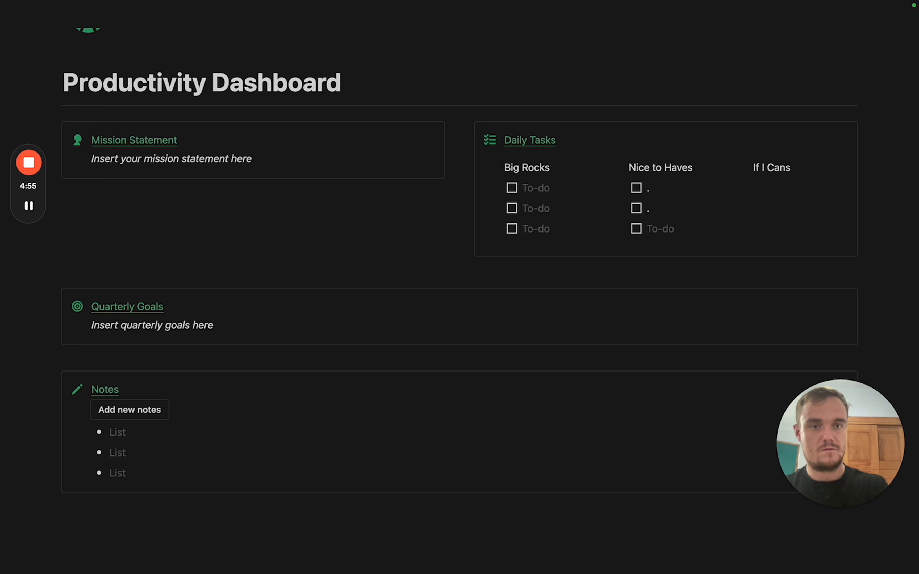
{"action": "key", "text": "BackSpace"}
{"action": "key", "text": "Up"}
{"action": "key", "text": "BackSpace"}
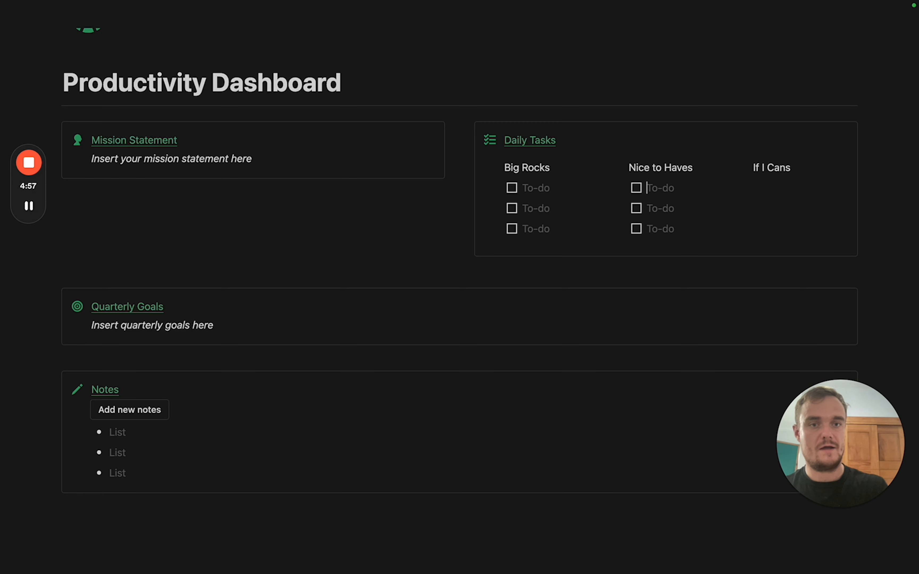
Add three empty to-do items below "If I Cans", using full stops as temporary filler and clearing them.
{"action": "left_click", "coordinate": [787, 183]}
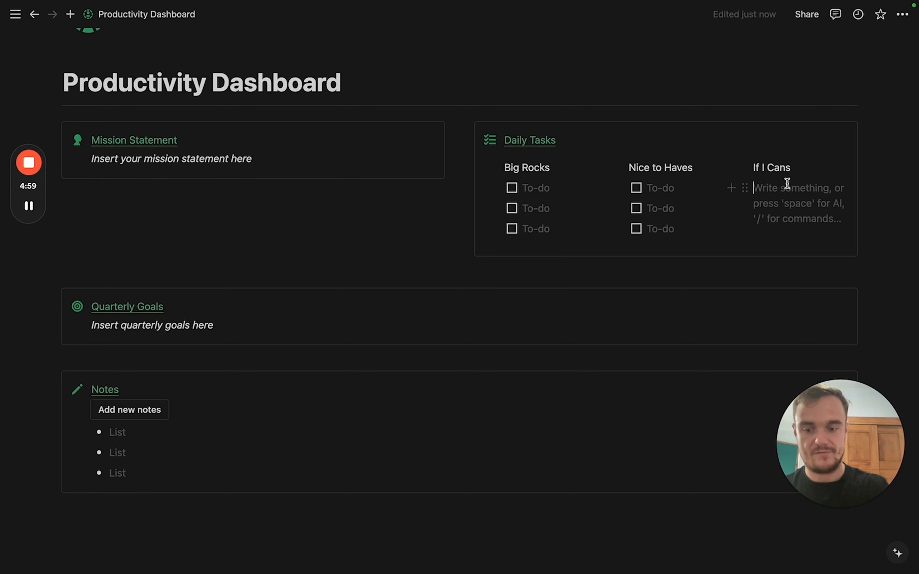
{"action": "type", "text": "[] "}
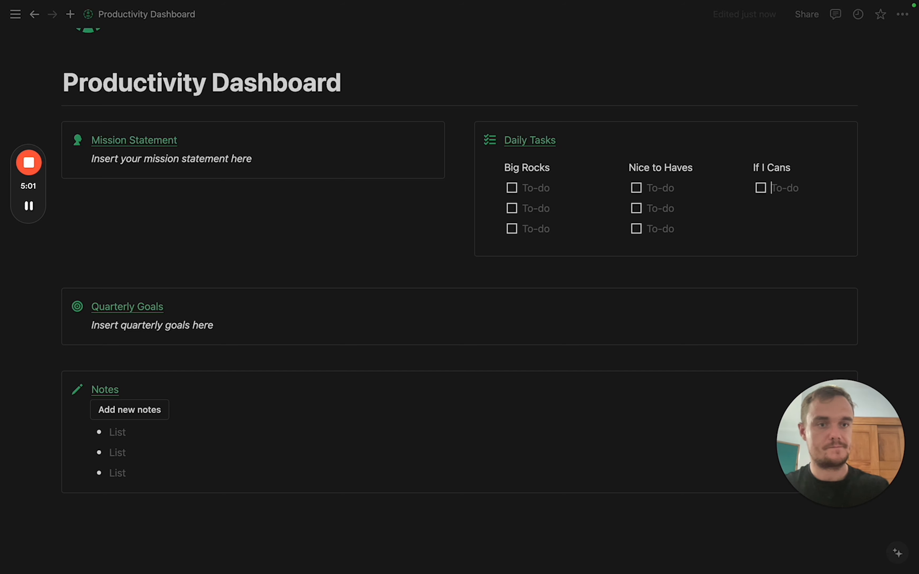
{"action": "type", "text": "."}
{"action": "key", "text": "Return"}
{"action": "type", "text": "."}
{"action": "key", "text": "Return"}
{"action": "type", "text": "."}
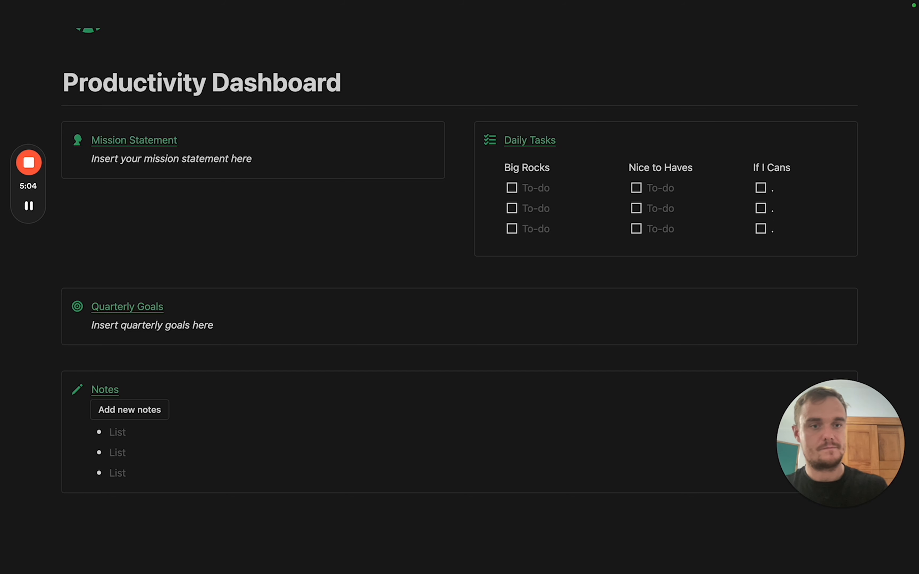
{"action": "key", "text": "BackSpace"}
{"action": "key", "text": "Up"}
{"action": "key", "text": "BackSpace"}
{"action": "key", "text": "BackSpace"}
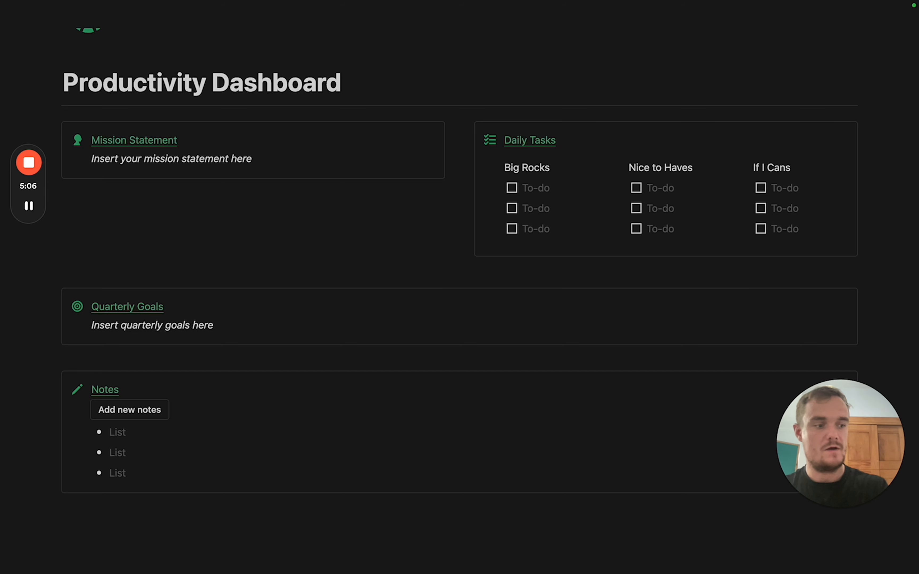
Colour the Daily Tasks column headings: "Big Rocks" green, "Nice to Haves" yellow and "If I Cans" pink.
{"action": "left_click_drag", "start_coordinate": [551, 167], "coordinate": [502, 167]}
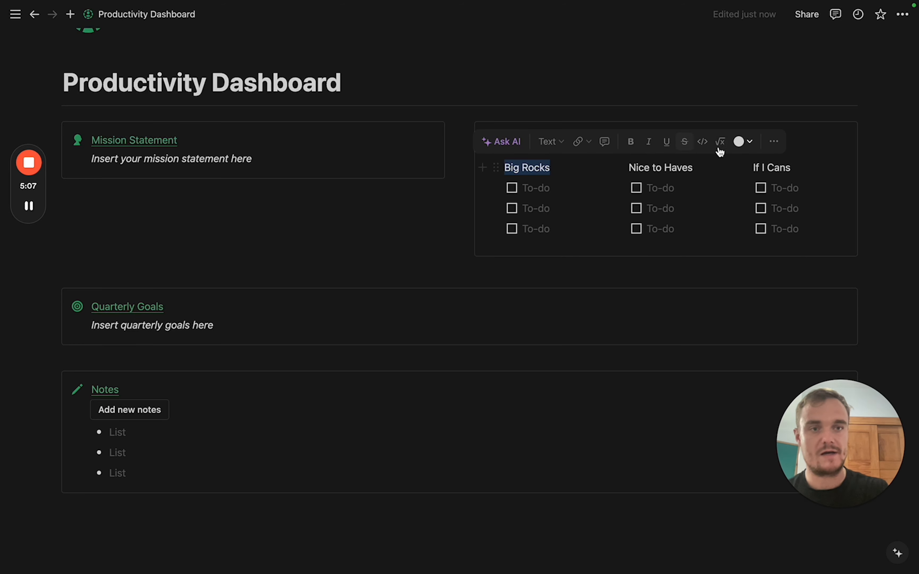
{"action": "left_click", "coordinate": [747, 145]}
{"action": "left_click", "coordinate": [702, 183]}
{"action": "triple_click", "coordinate": [678, 168]}
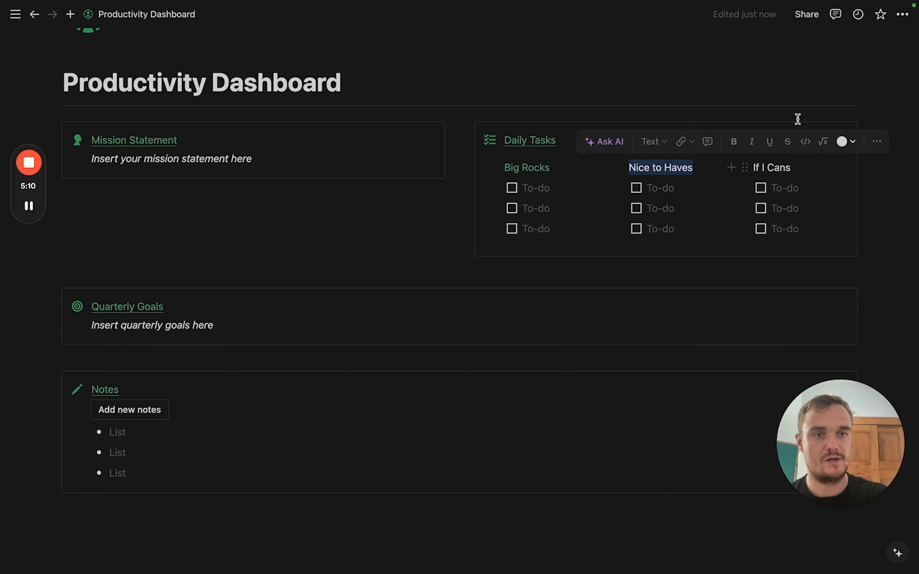
{"action": "left_click", "coordinate": [844, 141]}
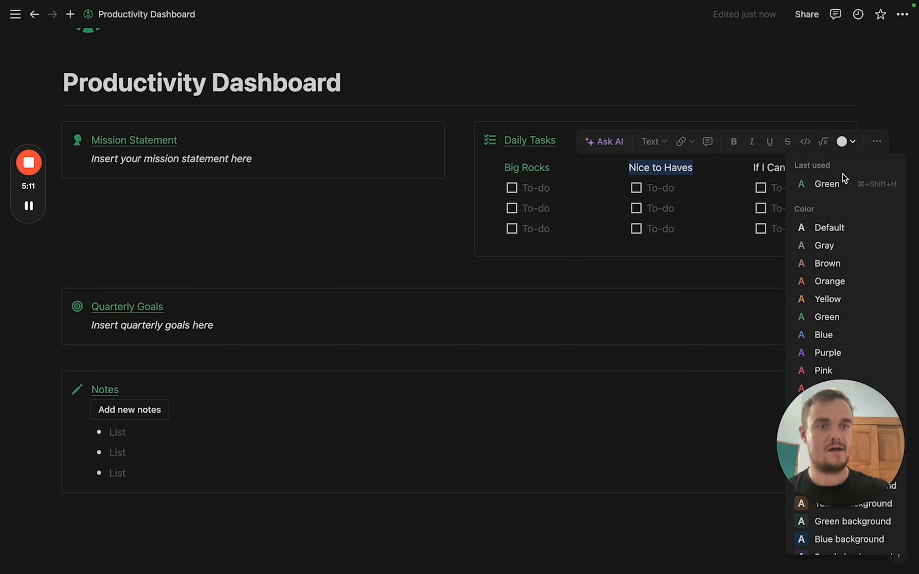
{"action": "left_click", "coordinate": [831, 299]}
{"action": "triple_click", "coordinate": [783, 167]}
{"action": "left_click", "coordinate": [844, 142]}
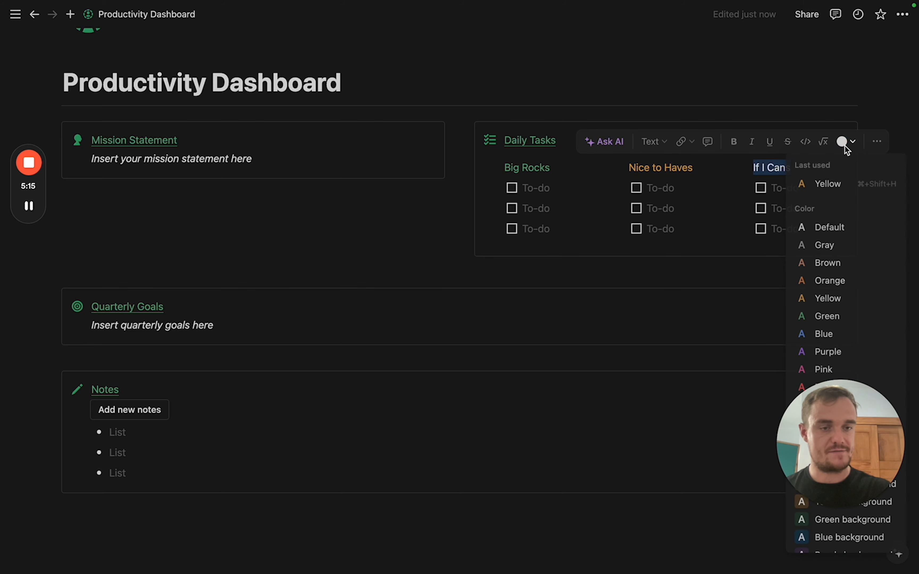
{"action": "scroll", "coordinate": [831, 300], "scroll_direction": "down", "scroll_amount": 2}
{"action": "left_click", "coordinate": [832, 322]}
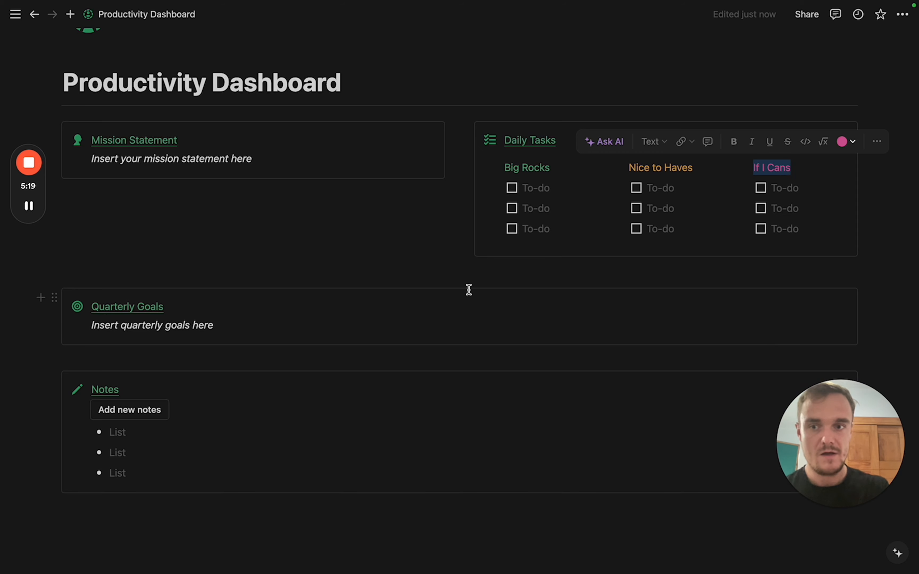
Move the Quarterly Goals and Notes callouts into the Mission Statement column, stacked directly below it.
{"action": "left_click_drag", "start_coordinate": [55, 300], "coordinate": [63, 199]}
{"action": "left_click_drag", "start_coordinate": [54, 319], "coordinate": [76, 244]}
{"action": "left_click", "coordinate": [301, 392]}
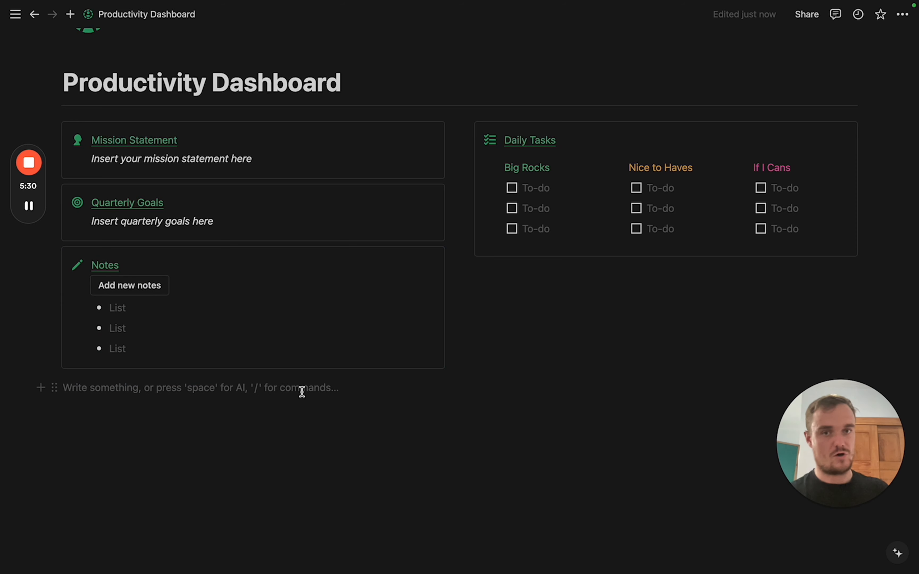
Add a callout directly below the Daily Tasks callout and title it "Daily Habits".
{"action": "left_click", "coordinate": [497, 265]}
{"action": "key", "text": "shift+Tab"}
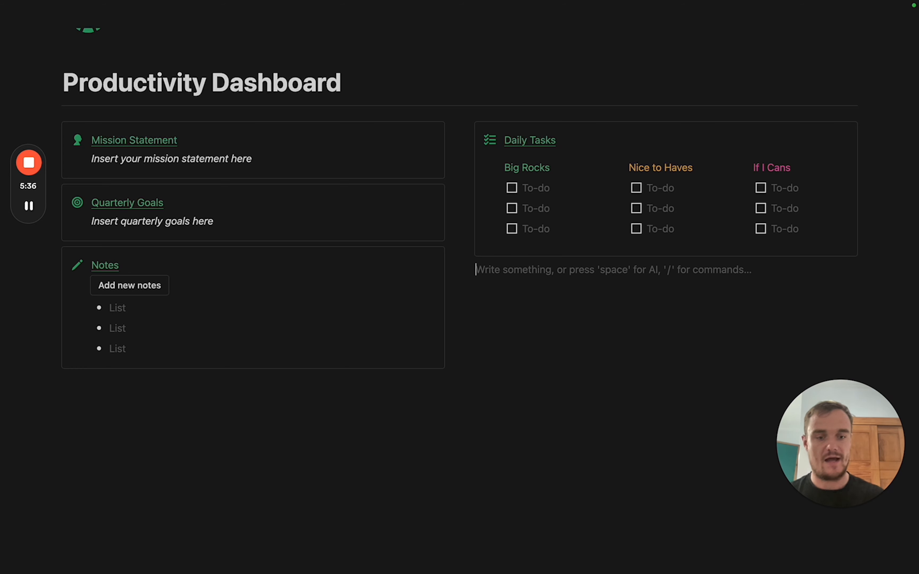
{"action": "type", "text": "/call"}
{"action": "key", "text": "Return"}
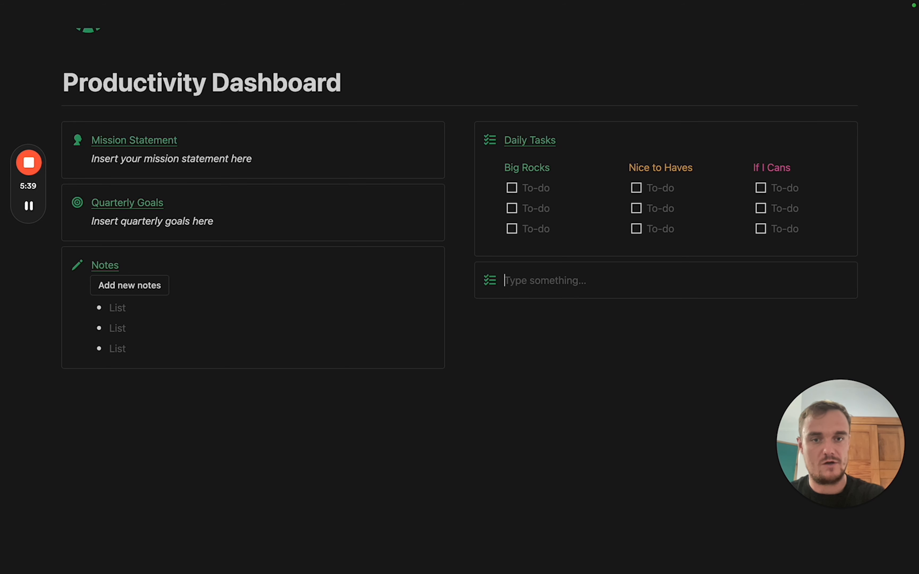
{"action": "type", "text": "Daily Habits"}
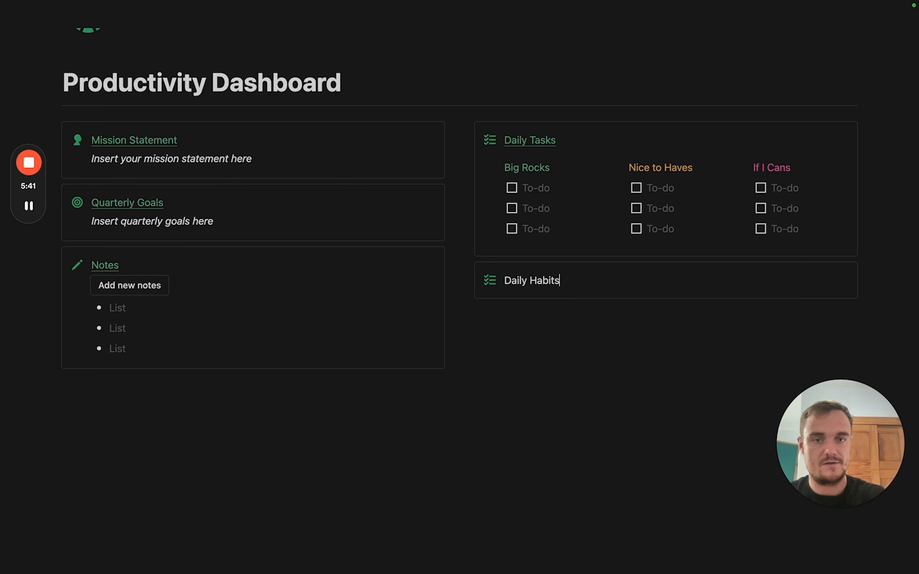
Change the Daily Habits callout's icon to the dashed circle, found by filtering for "circle".
{"action": "left_click", "coordinate": [489, 281]}
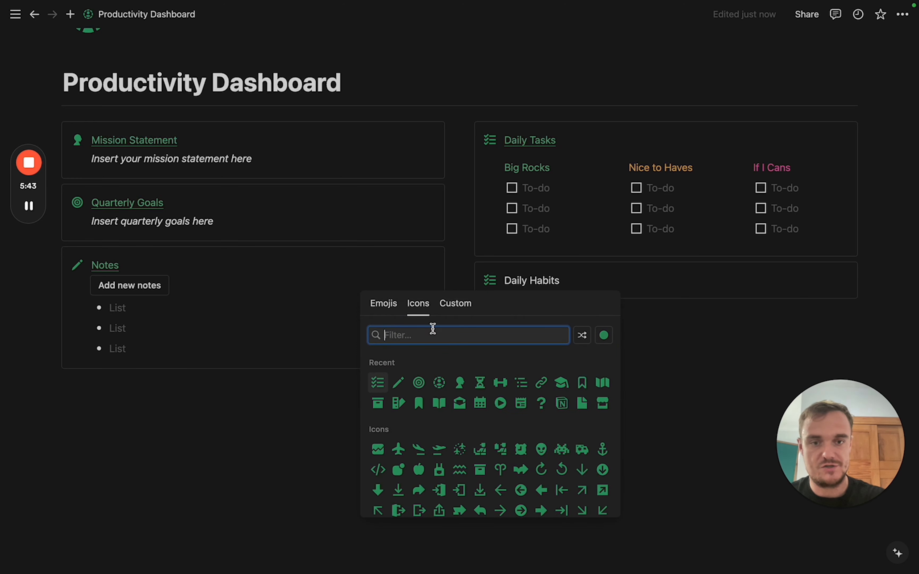
{"action": "type", "text": "circle"}
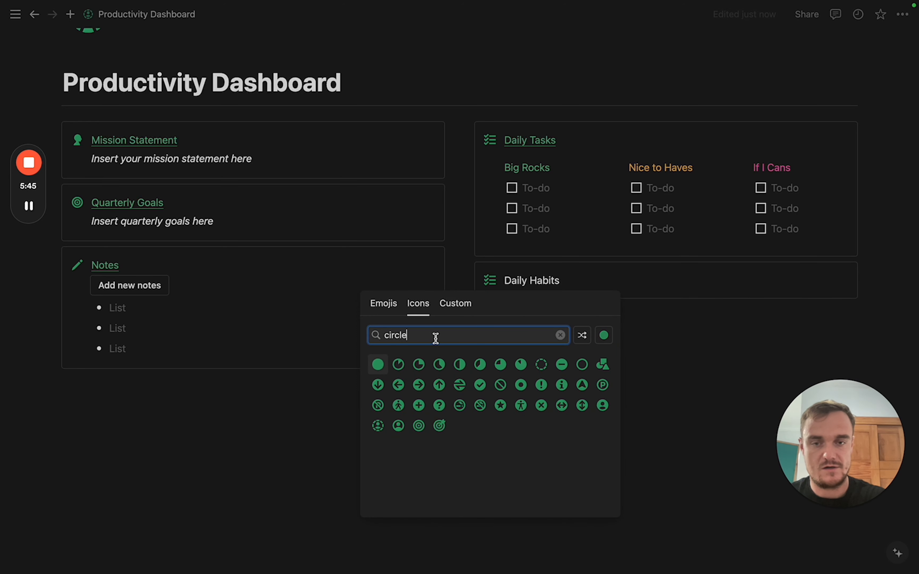
{"action": "left_click", "coordinate": [541, 364]}
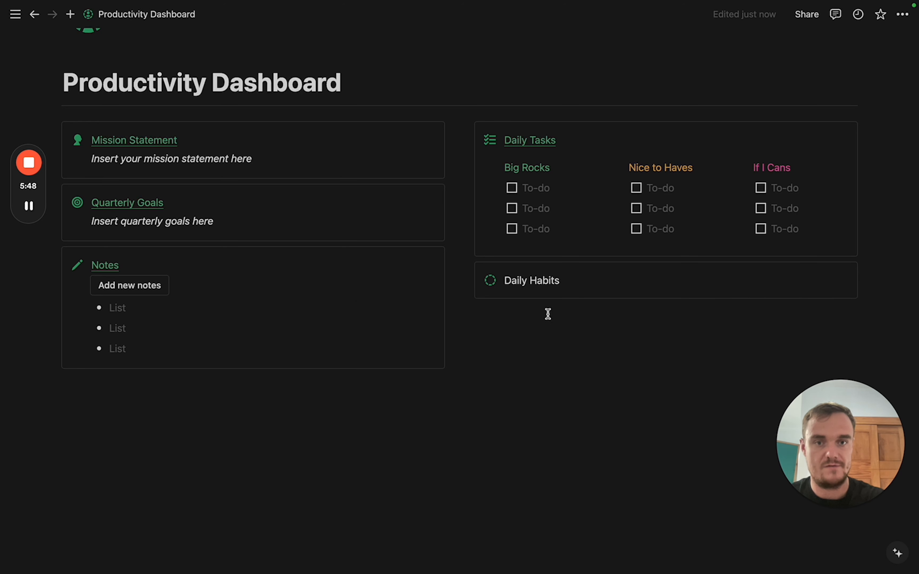
Underline the "Daily Habits" title and place an empty text block inside the callout below it.
{"action": "triple_click", "coordinate": [517, 280]}
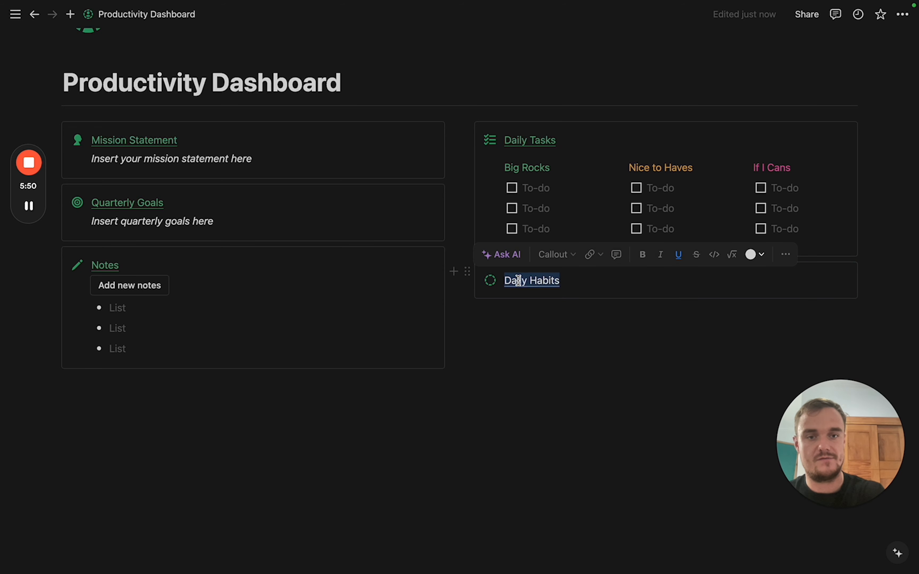
{"action": "left_click", "coordinate": [508, 320]}
{"action": "left_click_drag", "start_coordinate": [472, 312], "coordinate": [513, 295]}
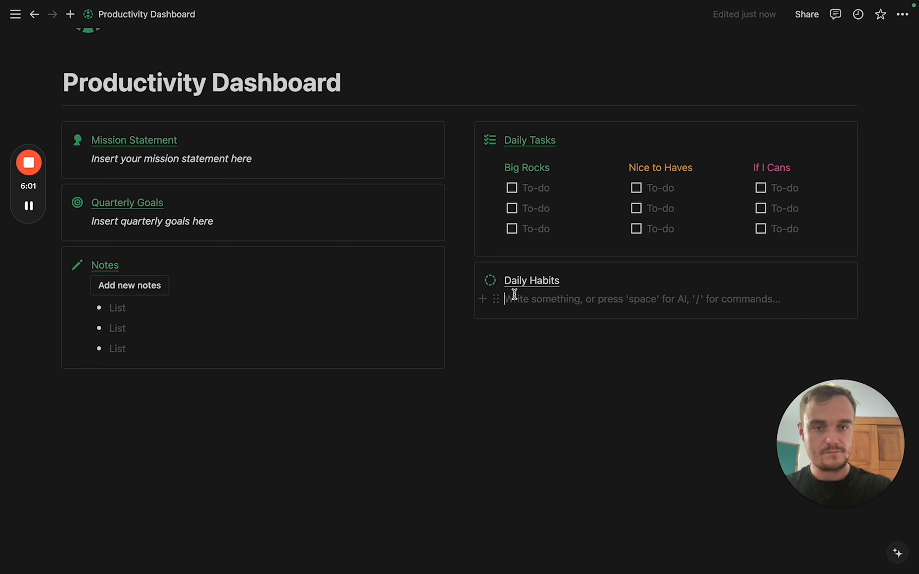
Turn the empty block in the Daily Habits callout into 2 columns headed "Must DOs" and "Can DOs".
{"action": "type", "text": "/2"}
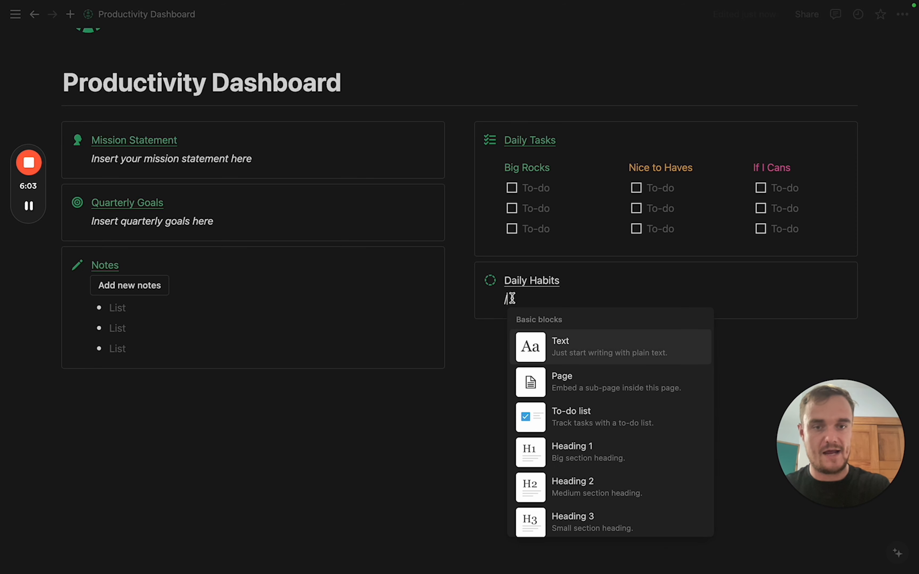
{"action": "key", "text": "Down"}
{"action": "key", "text": "Down"}
{"action": "key", "text": "Down"}
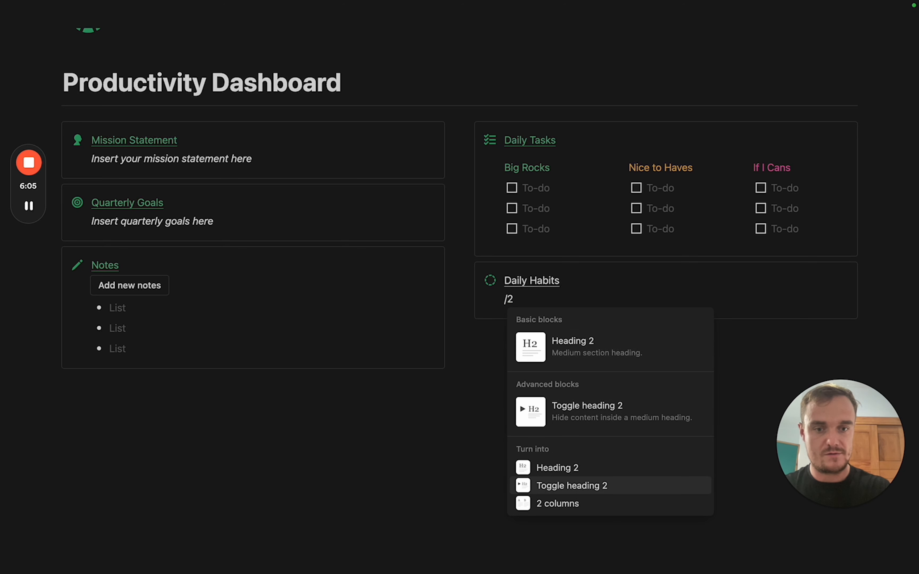
{"action": "key", "text": "Return"}
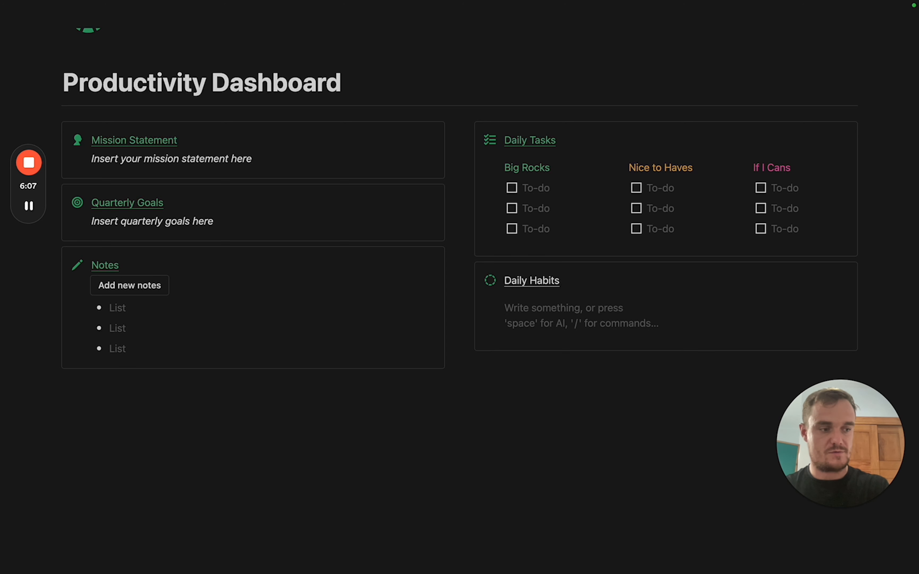
{"action": "type", "text": "Must DOs"}
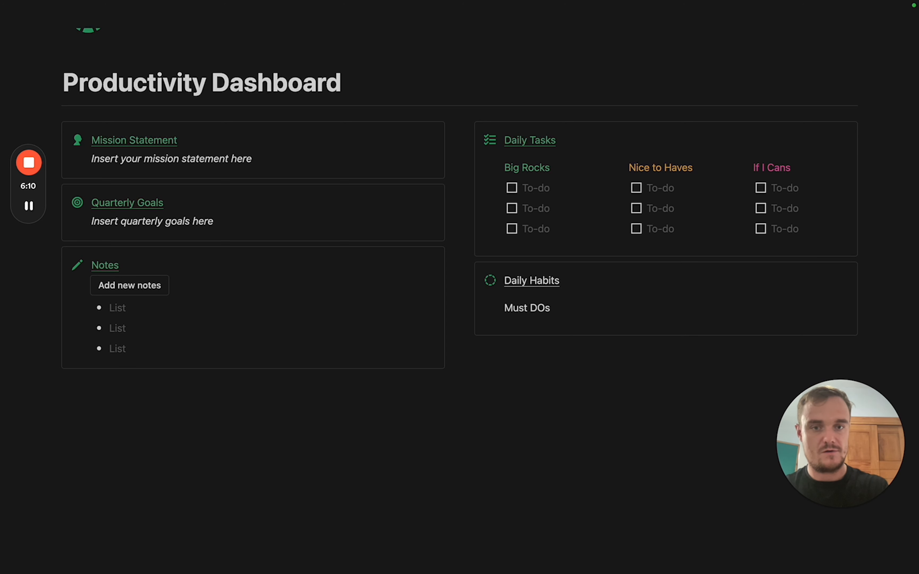
{"action": "left_click", "coordinate": [696, 304]}
{"action": "type", "text": "Can DOs"}
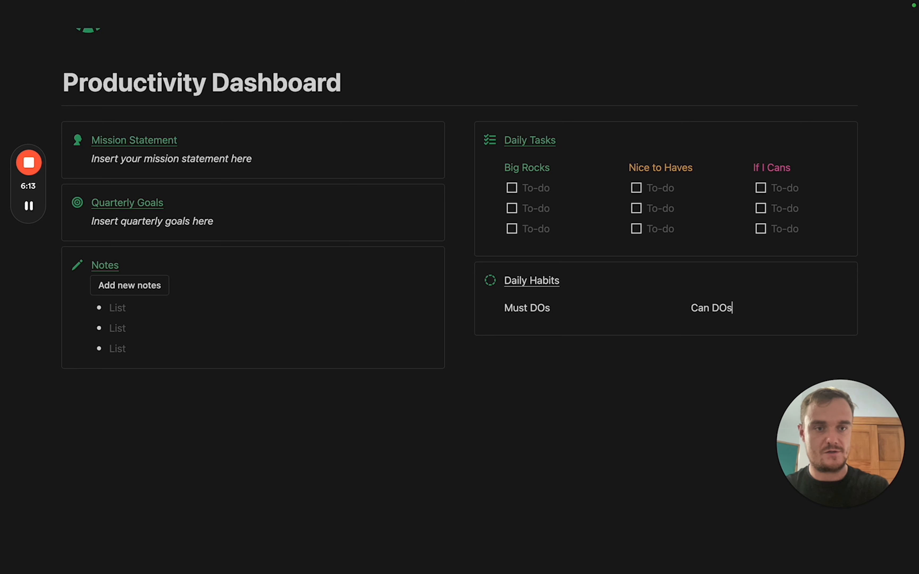
Add three empty to-do items below "Must DOs", using full stops as temporary filler and clearing them.
{"action": "left_click", "coordinate": [581, 308]}
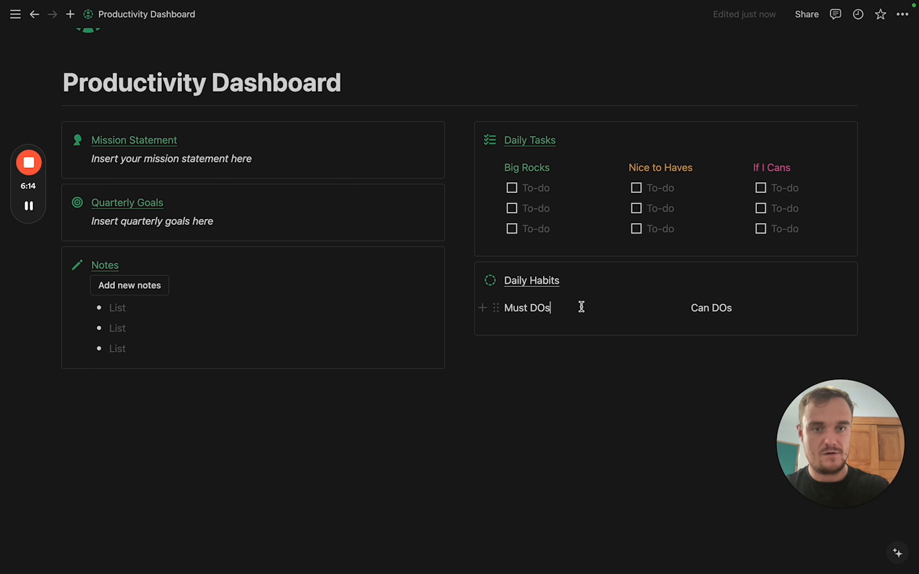
{"action": "key", "text": "Return"}
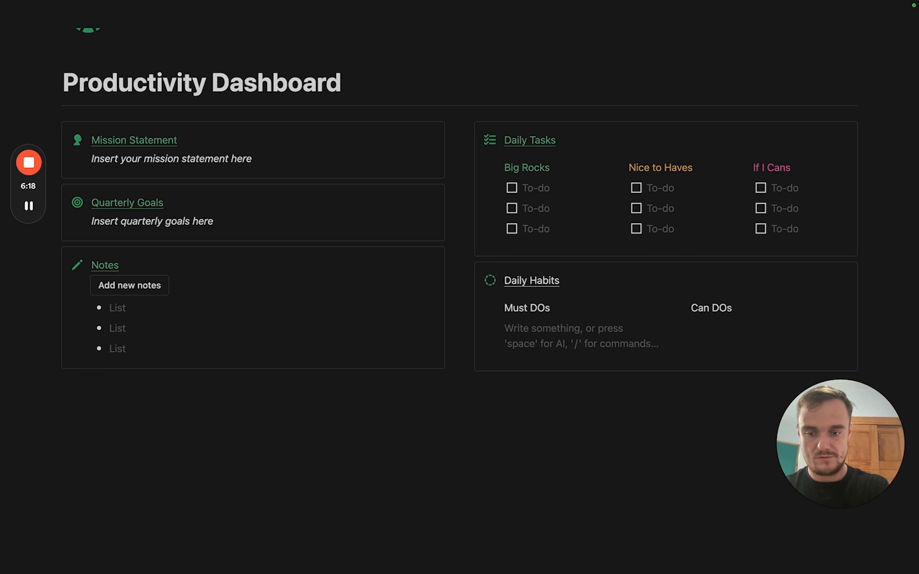
{"action": "type", "text": "[] "}
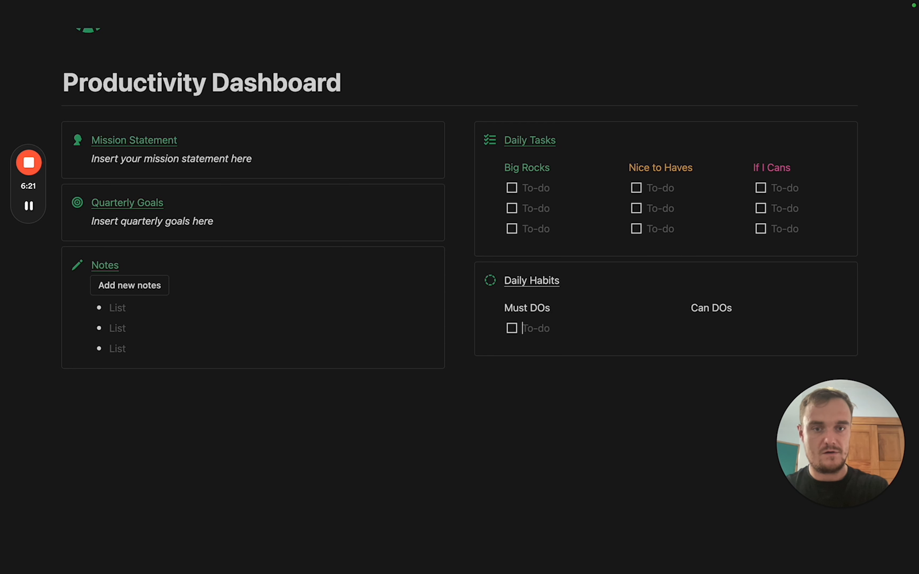
{"action": "type", "text": "."}
{"action": "key", "text": "Return"}
{"action": "type", "text": "."}
{"action": "key", "text": "Return"}
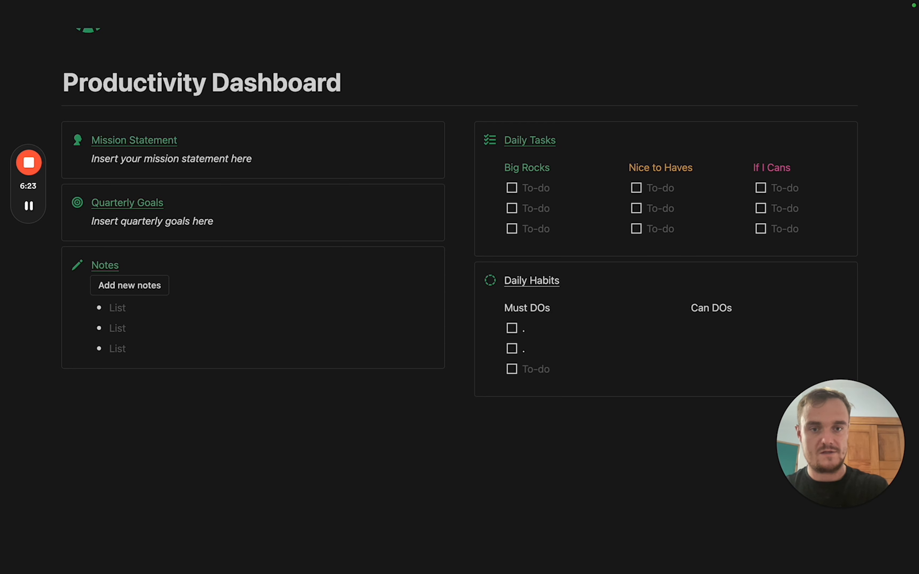
{"action": "key", "text": "Up"}
{"action": "key", "text": "BackSpace"}
{"action": "key", "text": "Up"}
{"action": "key", "text": "BackSpace"}
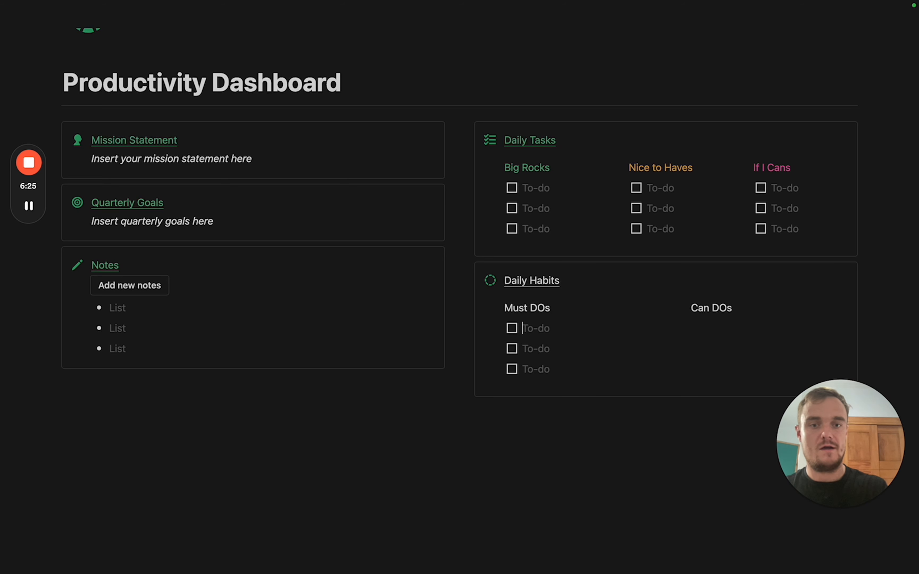
Create three to-do items below "Can DOs", with a full stop as filler in the first two.
{"action": "left_click", "coordinate": [716, 328]}
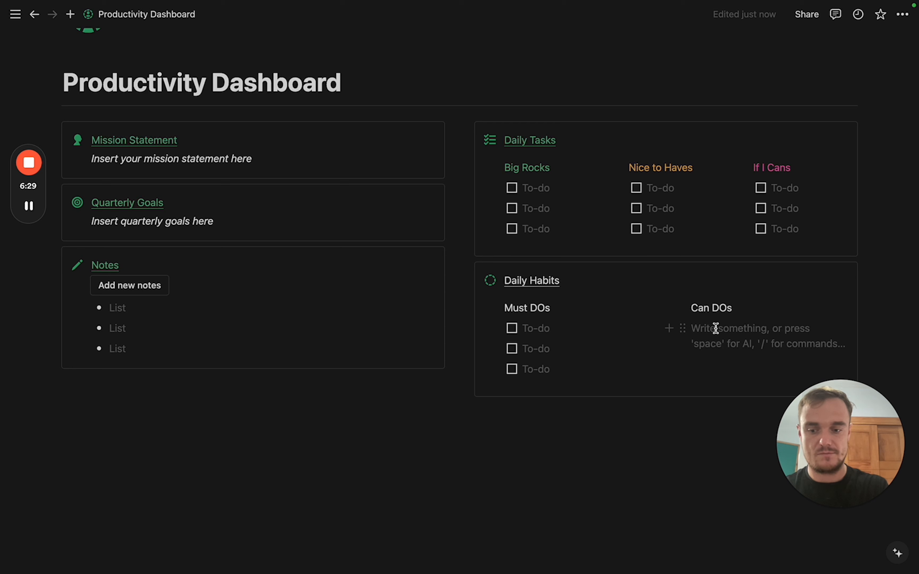
{"action": "type", "text": "[]"}
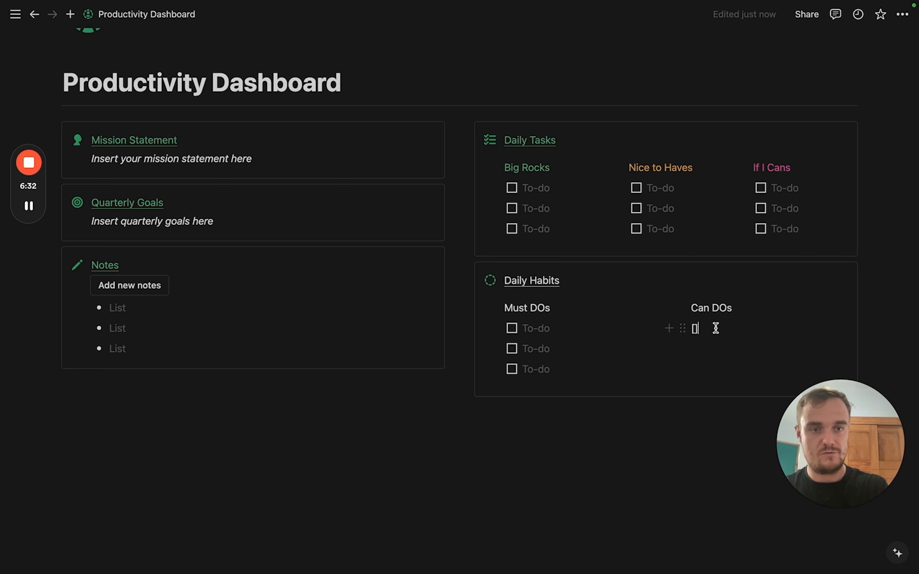
{"action": "type", "text": "."}
{"action": "key", "text": "Return"}
{"action": "type", "text": "."}
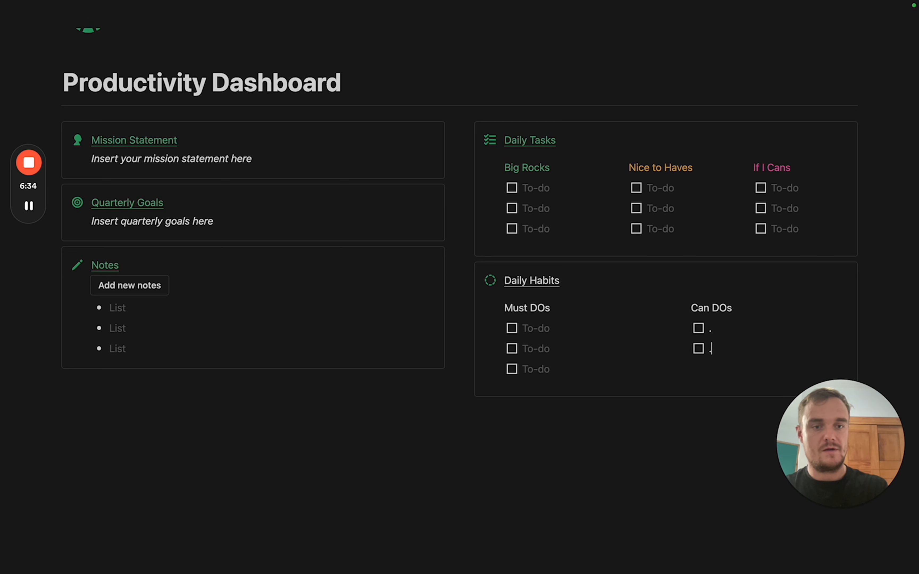
{"action": "key", "text": "Return"}
{"action": "type", "text": "."}
{"action": "key", "text": "BackSpace"}
{"action": "key", "text": "BackSpace"}
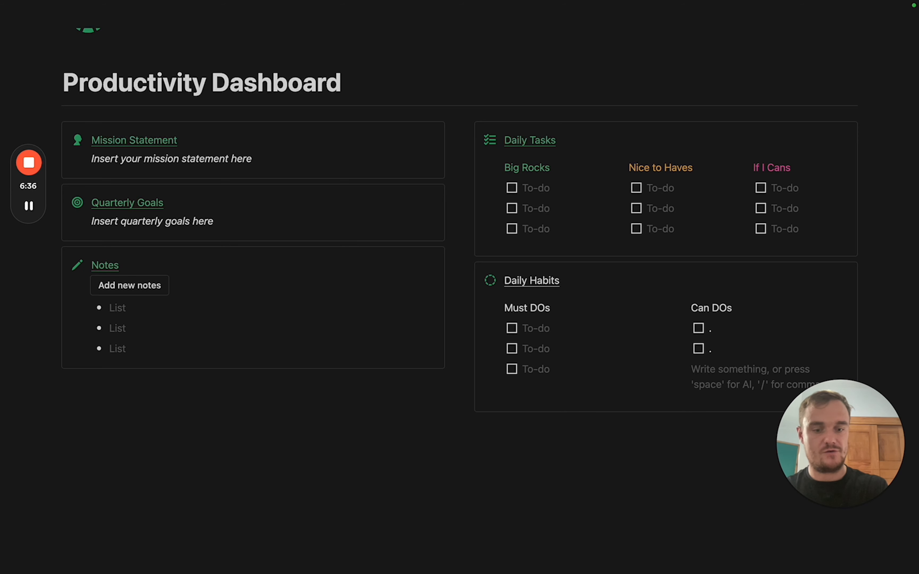
{"action": "type", "text": "/check"}
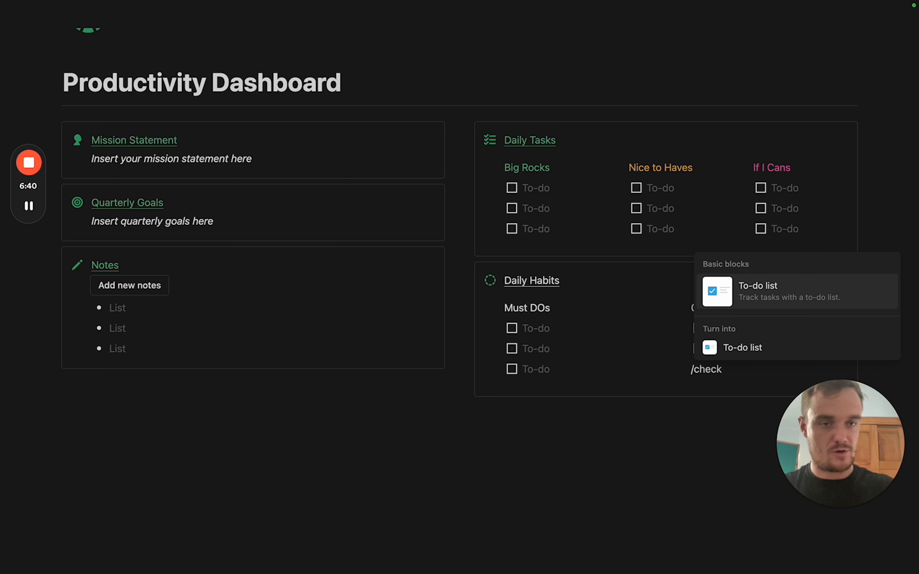
{"action": "key", "text": "Return"}
Remove the filler full stops from the first two to-do items below "Can DOs".
{"action": "key", "text": "Up"}
{"action": "key", "text": "BackSpace"}
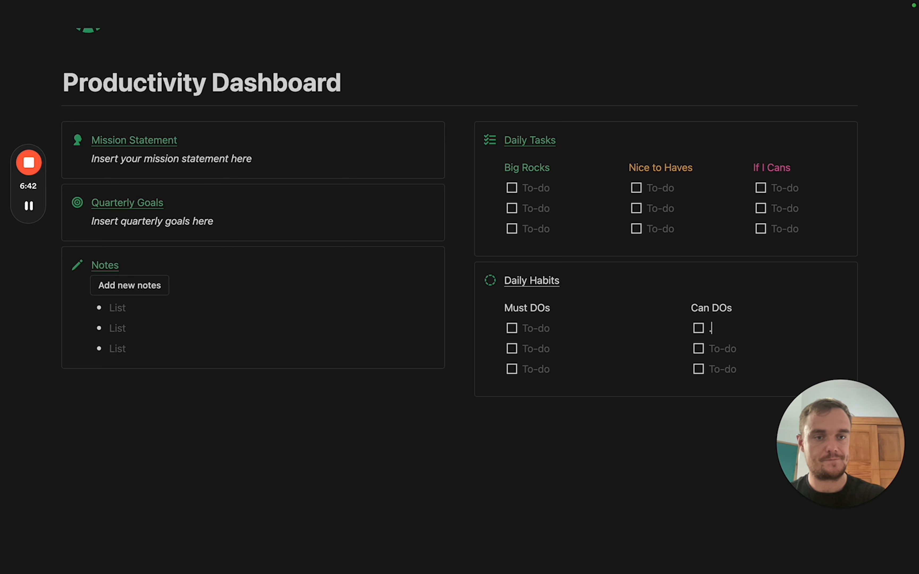
{"action": "key", "text": "BackSpace"}
Colour the "Daily Habits" title and "Must DOs" heading green, and the "Can DOs" heading yellow.
{"action": "triple_click", "coordinate": [523, 279]}
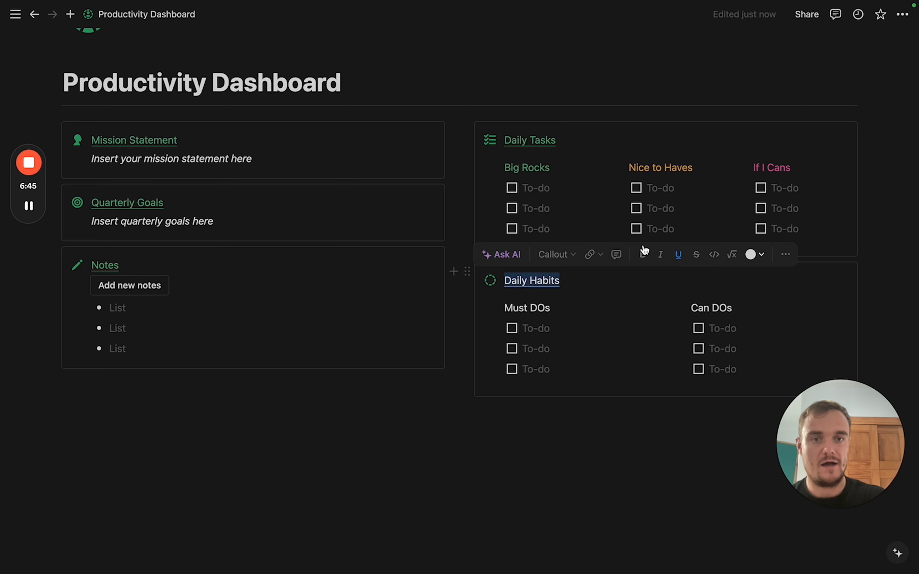
{"action": "left_click", "coordinate": [751, 255]}
{"action": "left_click", "coordinate": [740, 330]}
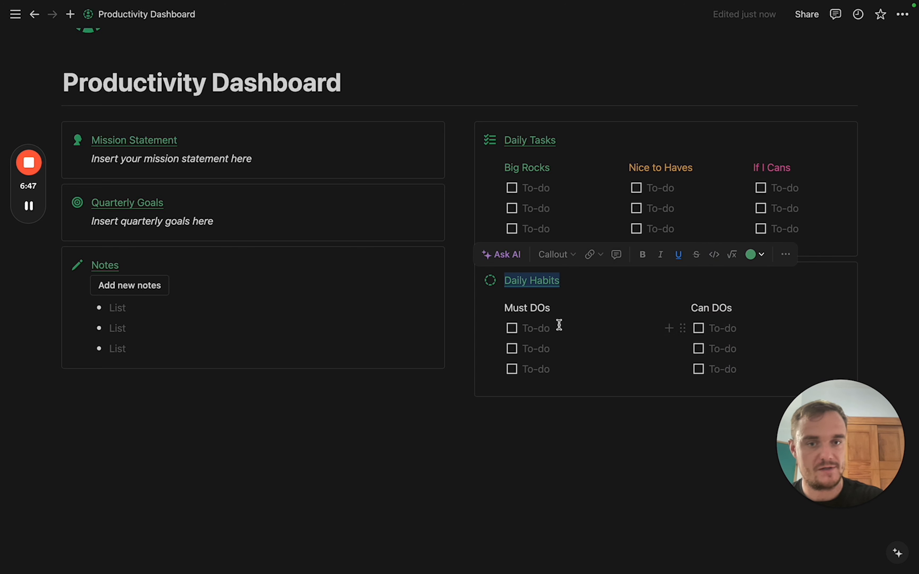
{"action": "triple_click", "coordinate": [535, 308]}
{"action": "left_click", "coordinate": [739, 283]}
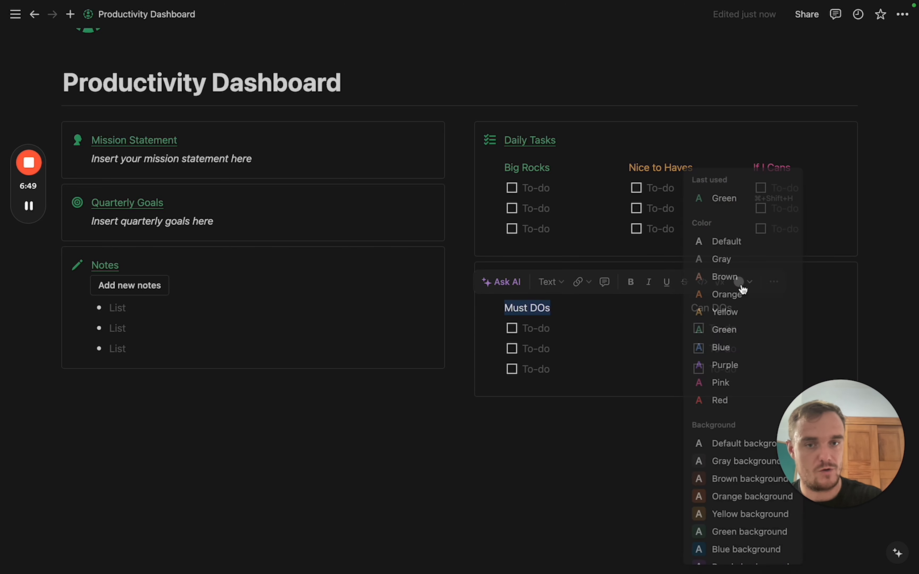
{"action": "left_click", "coordinate": [732, 331]}
{"action": "triple_click", "coordinate": [717, 307]}
{"action": "left_click", "coordinate": [842, 282]}
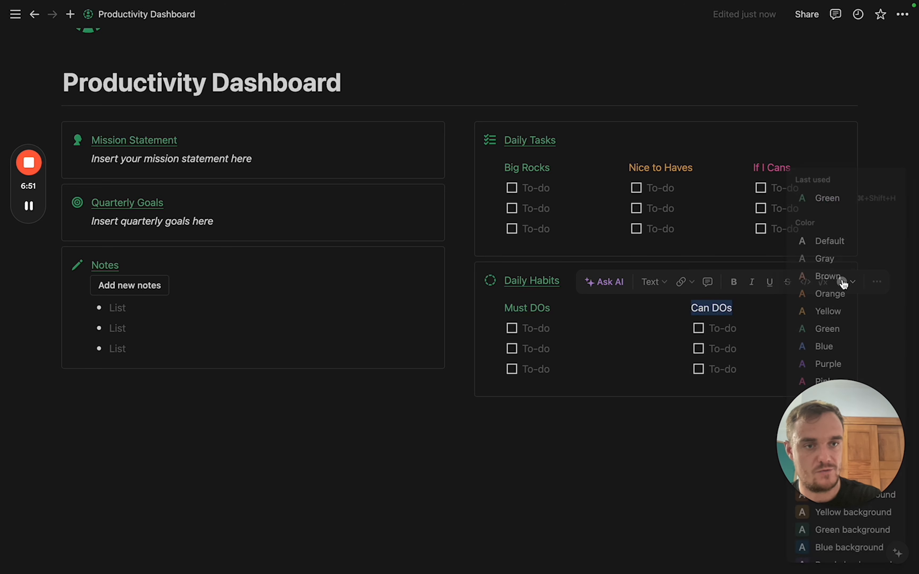
{"action": "left_click", "coordinate": [831, 312]}
{"action": "left_click", "coordinate": [652, 455]}
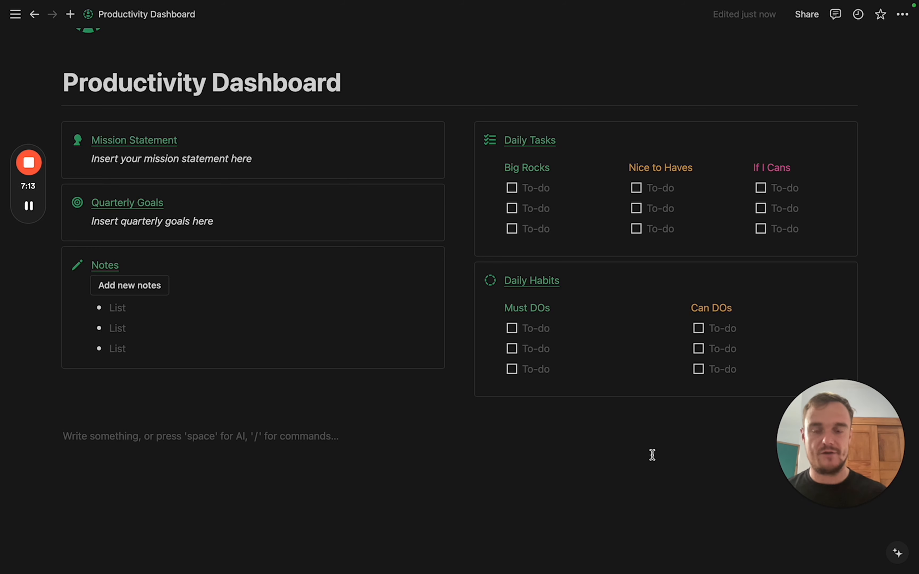
Switch to Safari and search the web for "pomodoro timmer widget for notion" from the blank start page.
{"action": "key", "text": "ctrl+Left"}
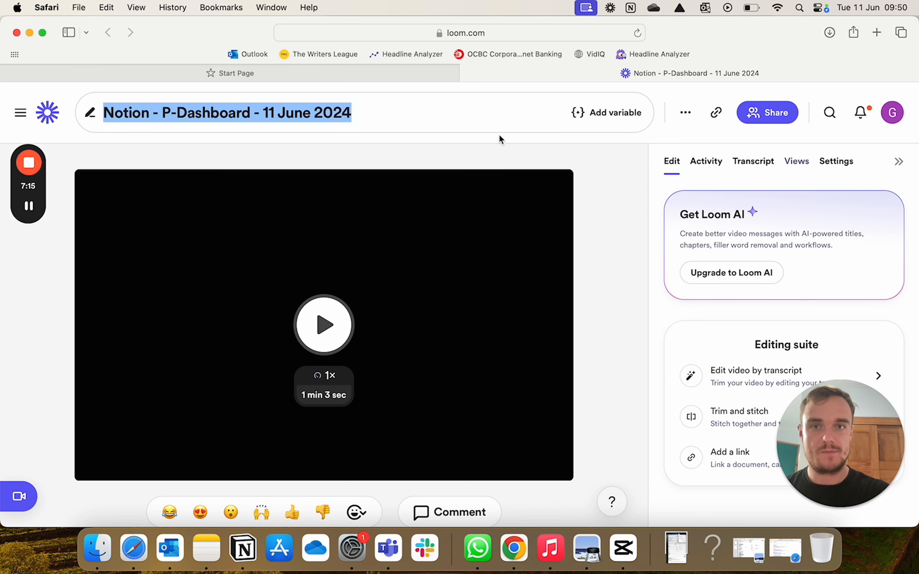
{"action": "left_click", "coordinate": [467, 73]}
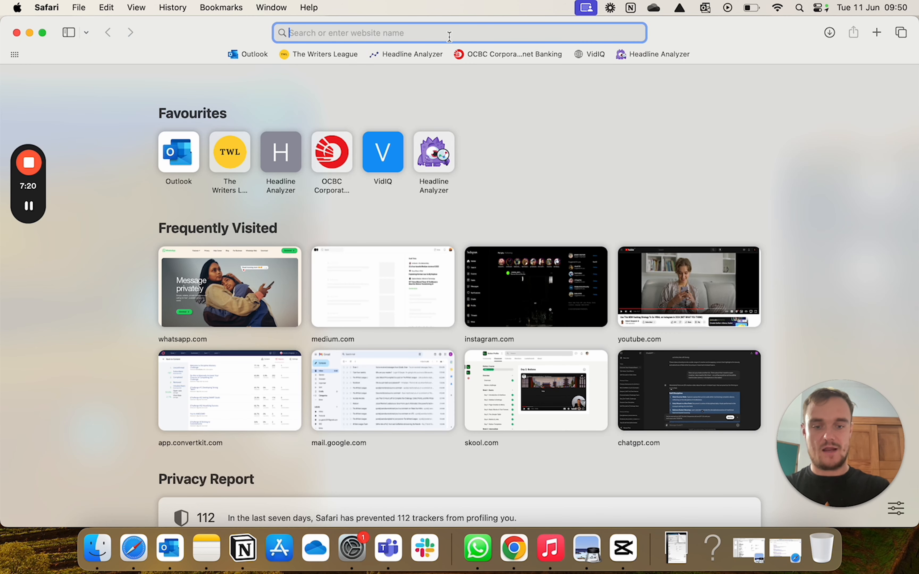
{"action": "type", "text": "pomodoro"}
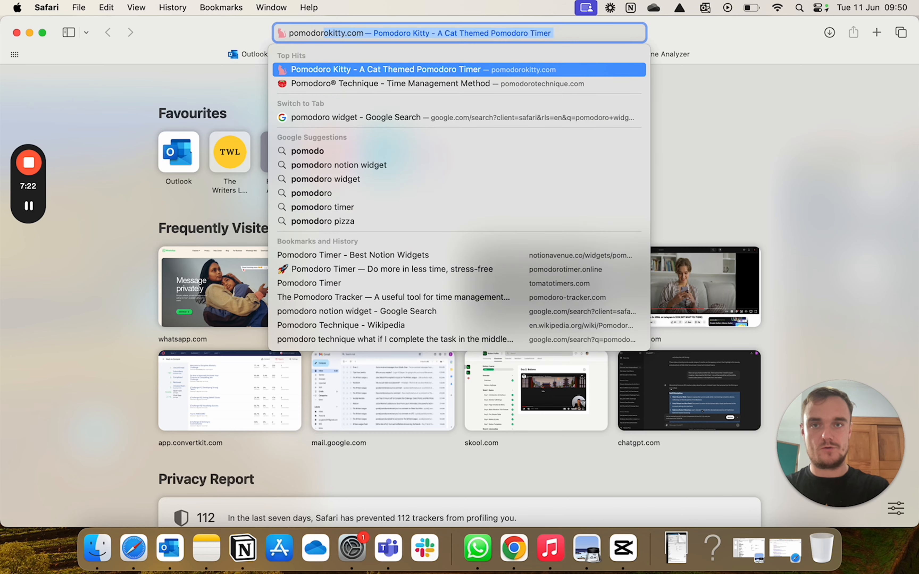
{"action": "type", "text": " timmer widget for notion"}
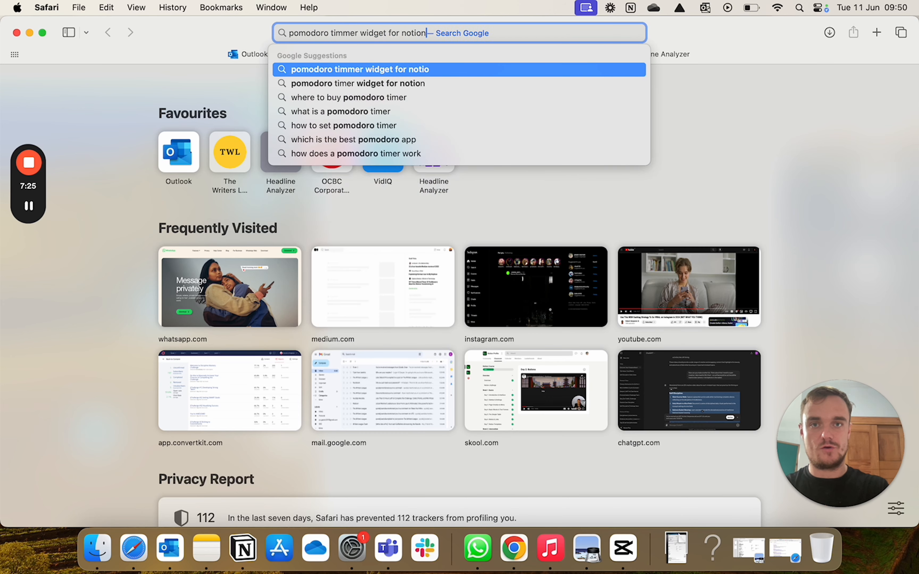
{"action": "key", "text": "Return"}
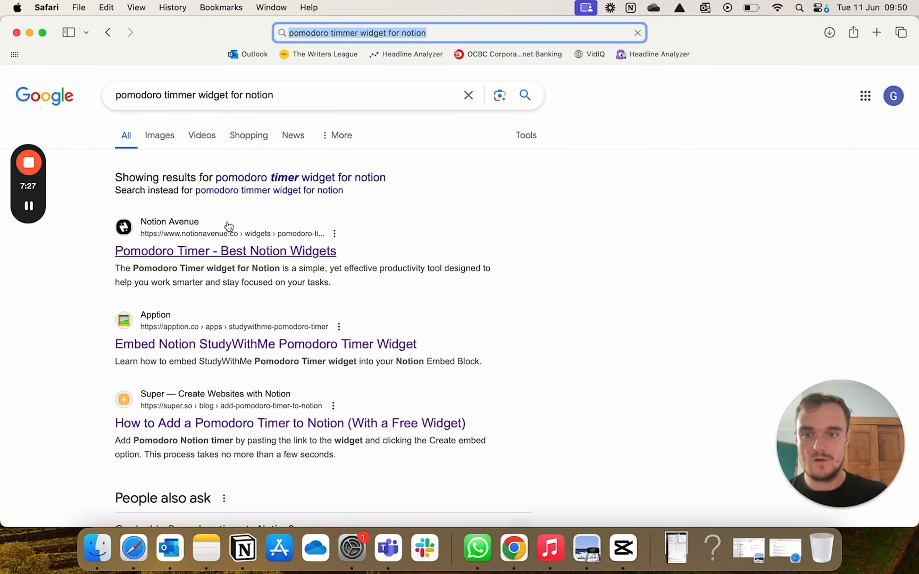
Skim the Super guide on adding a Pomodoro timer to Notion and return to the search results.
{"action": "scroll", "coordinate": [232, 235], "scroll_direction": "down", "scroll_amount": 3}
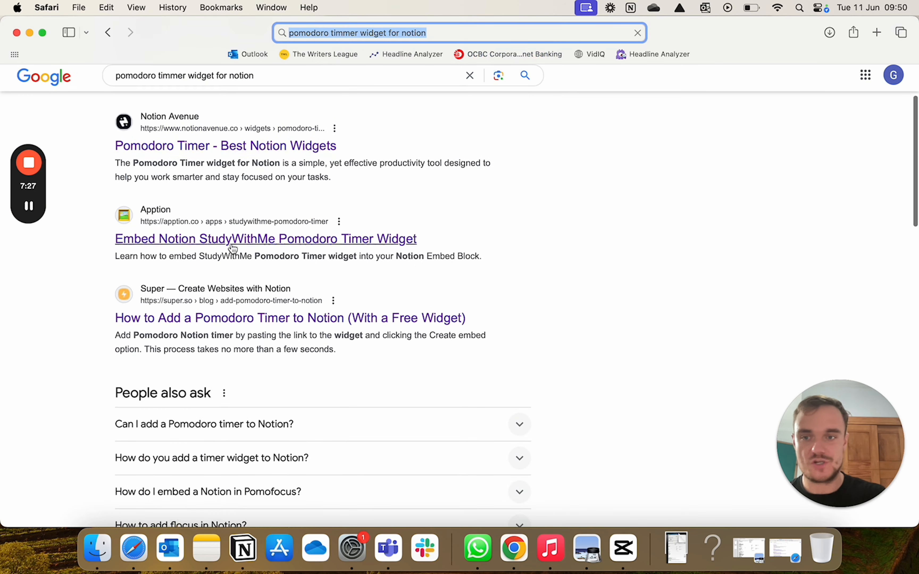
{"action": "left_click", "coordinate": [238, 318]}
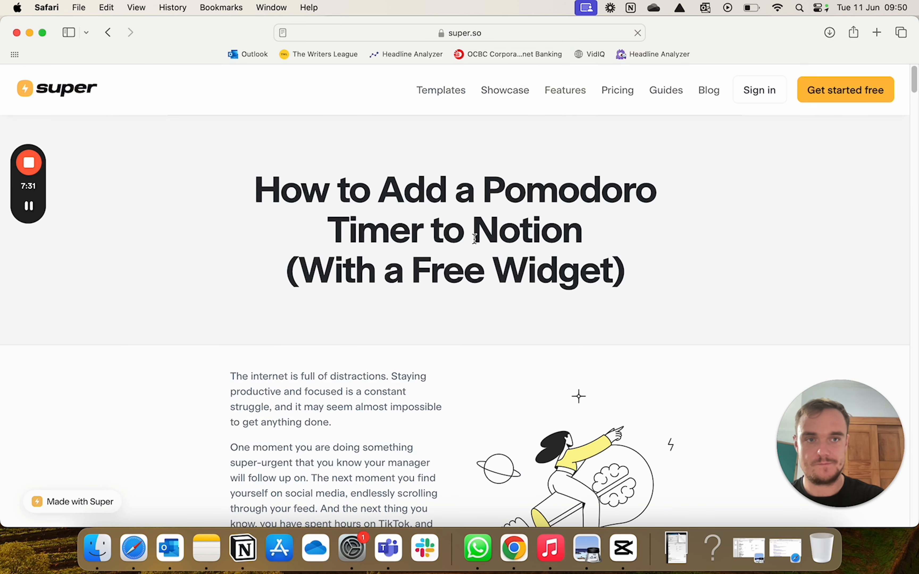
{"action": "scroll", "coordinate": [475, 239], "scroll_direction": "down", "scroll_amount": 5}
{"action": "scroll", "coordinate": [475, 238], "scroll_direction": "down", "scroll_amount": 15}
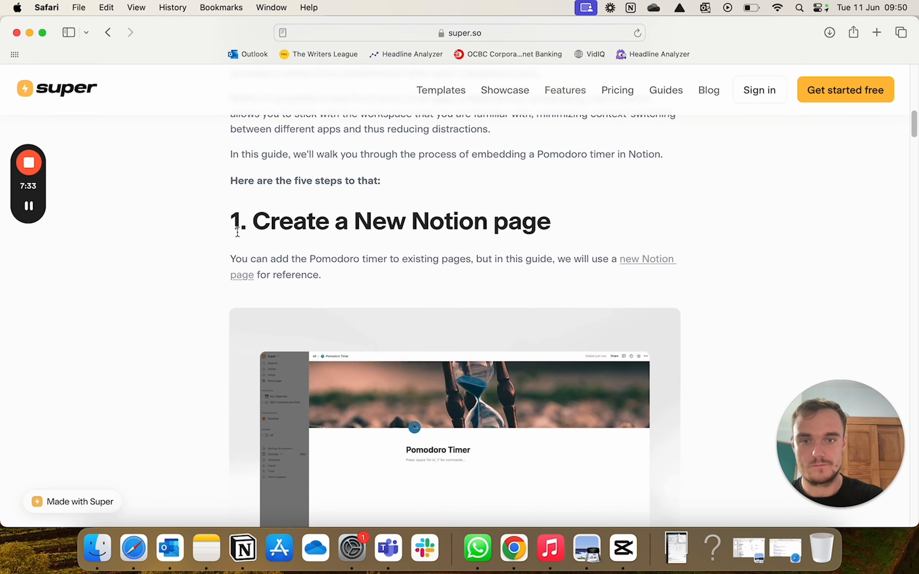
{"action": "key", "text": "super+bracketleft"}
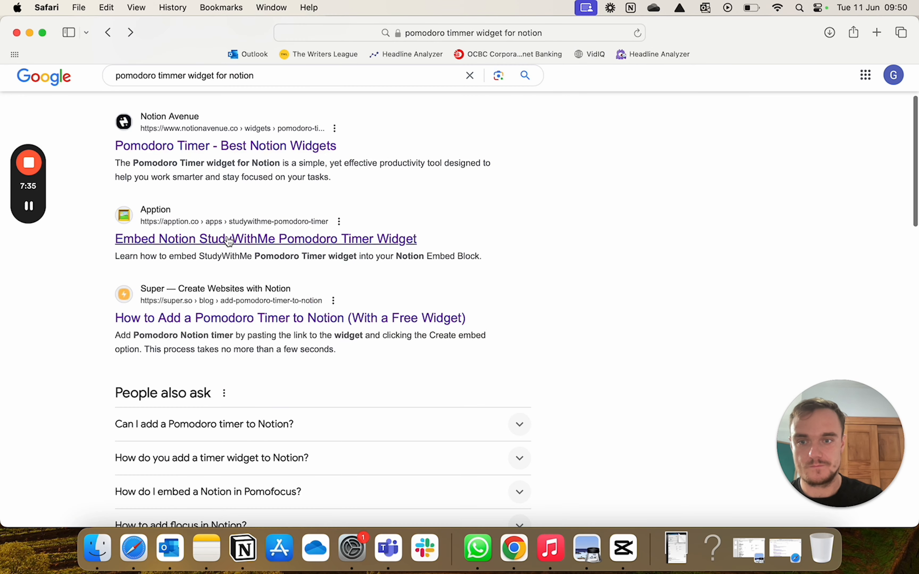
Open Notion Avenue's Pomodoro Timer page and copy its widget link to the clipboard.
{"action": "left_click", "coordinate": [216, 146]}
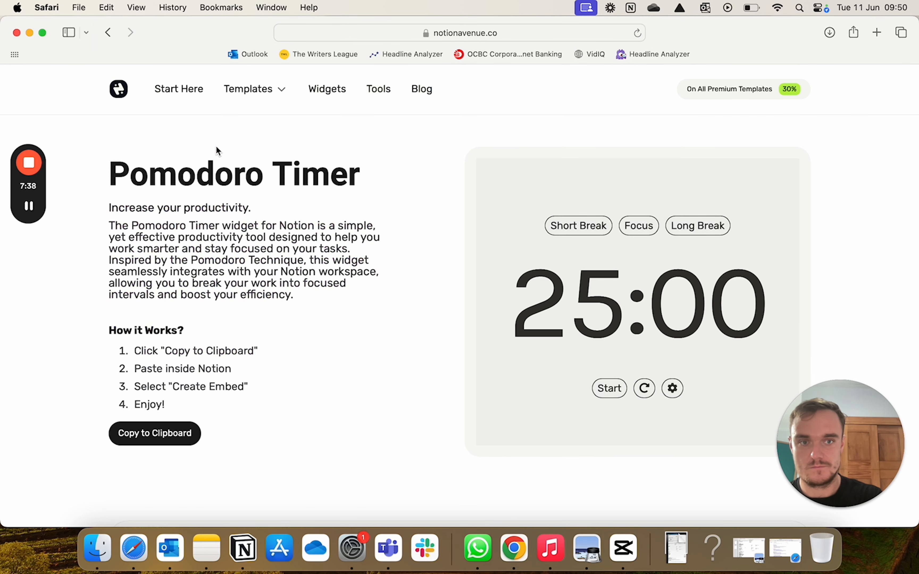
{"action": "left_click", "coordinate": [179, 442]}
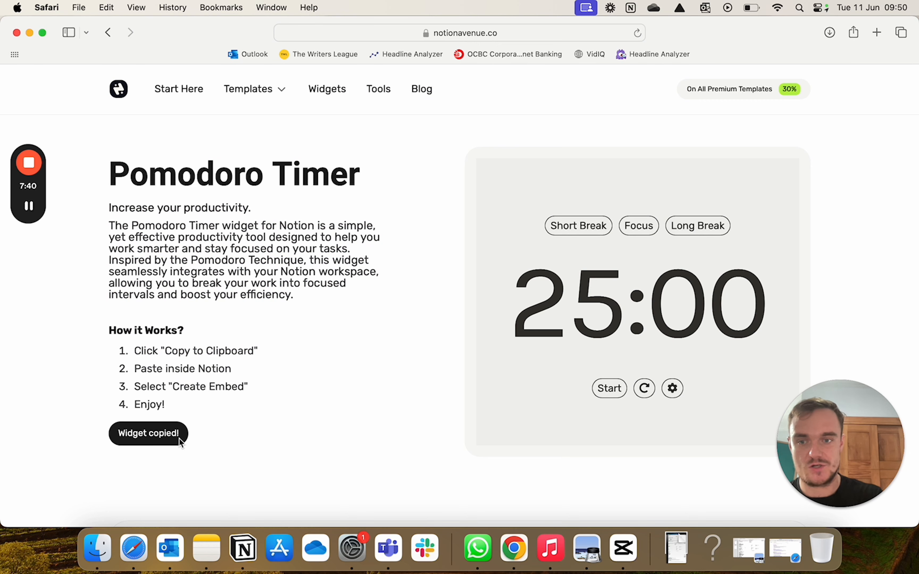
Switch back to Notion, embed the copied Pomodoro timer below the Notes callout, and remove the empty line above the embed.
{"action": "key", "text": "ctrl+Right"}
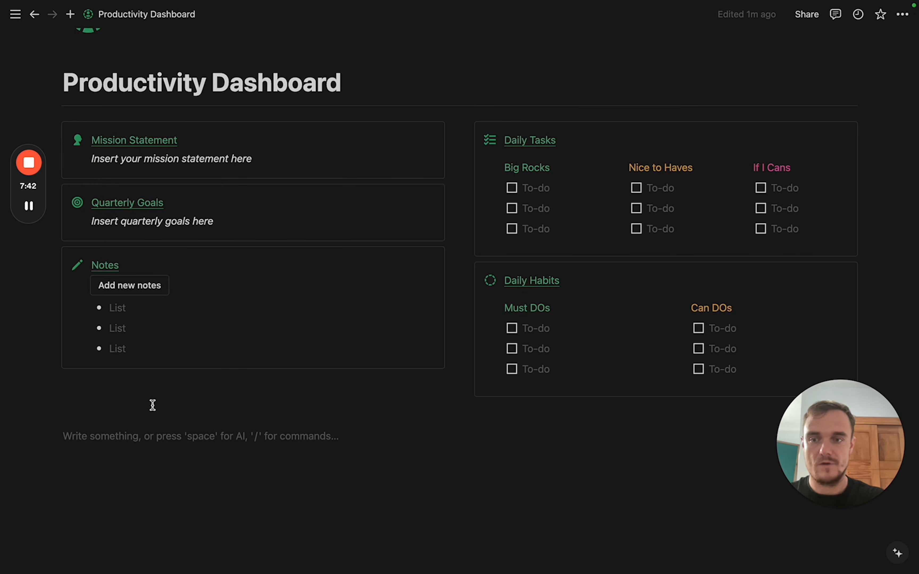
{"action": "left_click", "coordinate": [134, 391]}
{"action": "left_click", "coordinate": [129, 406]}
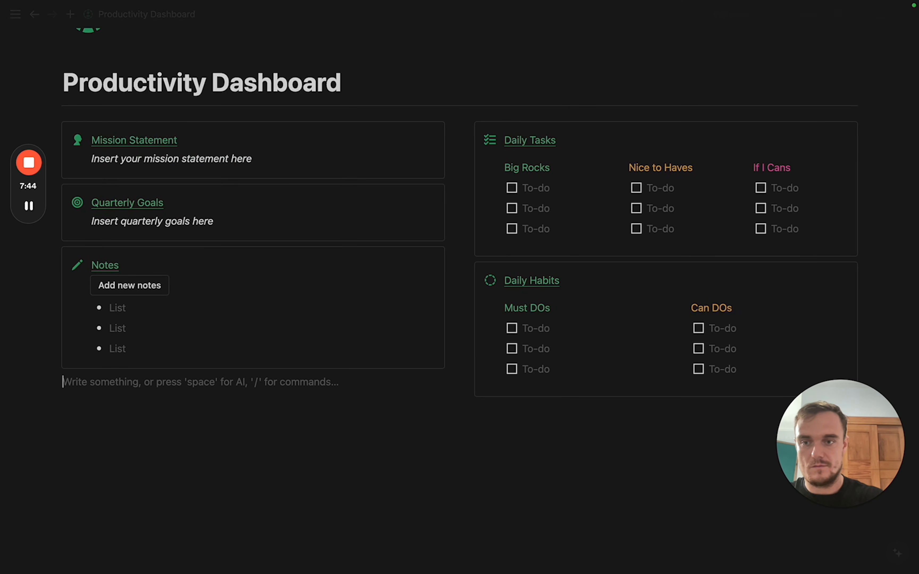
{"action": "key", "text": "super+v"}
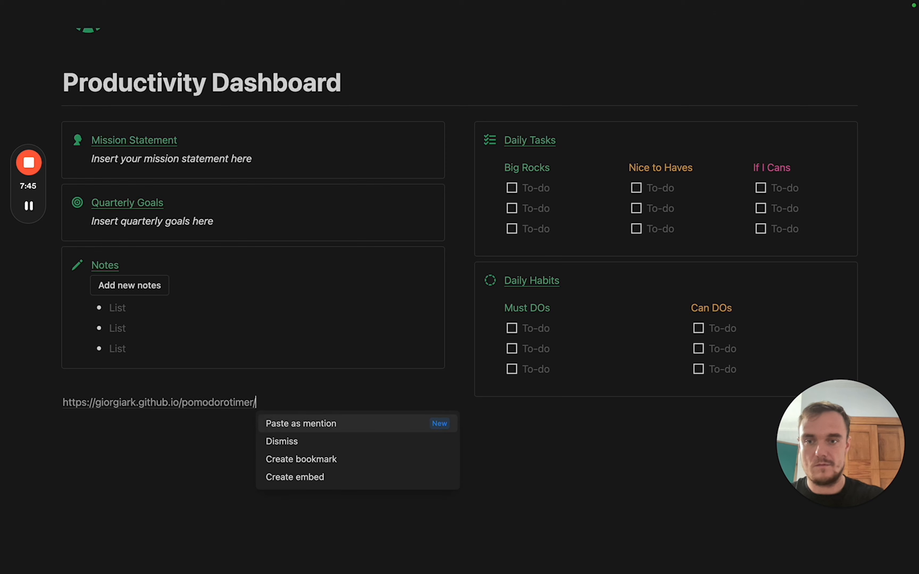
{"action": "left_click", "coordinate": [321, 463]}
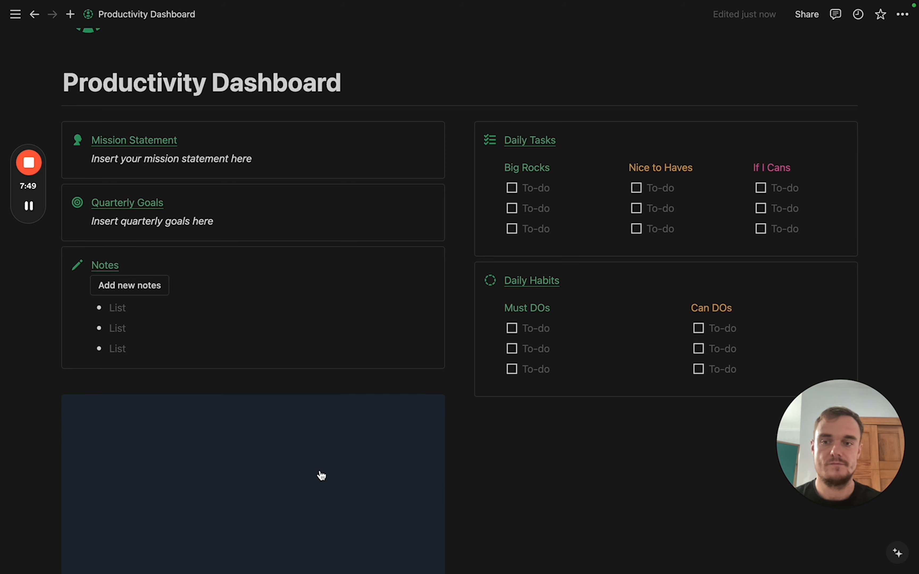
{"action": "left_click", "coordinate": [214, 384]}
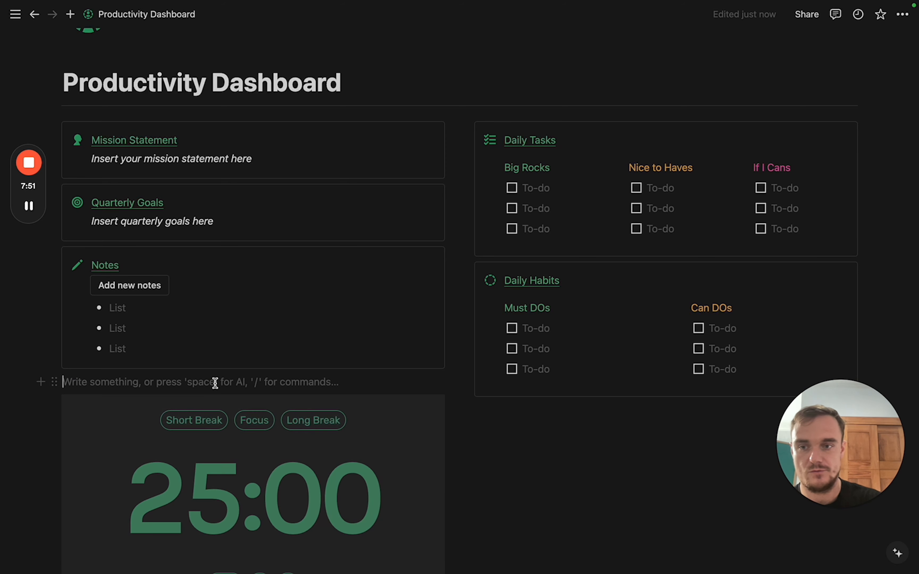
{"action": "key", "text": "BackSpace"}
Test the embedded Pomodoro timer by starting and stopping its countdown.
{"action": "scroll", "coordinate": [214, 384], "scroll_direction": "down", "scroll_amount": 2}
{"action": "scroll", "coordinate": [459, 289], "scroll_direction": "down", "scroll_amount": 3}
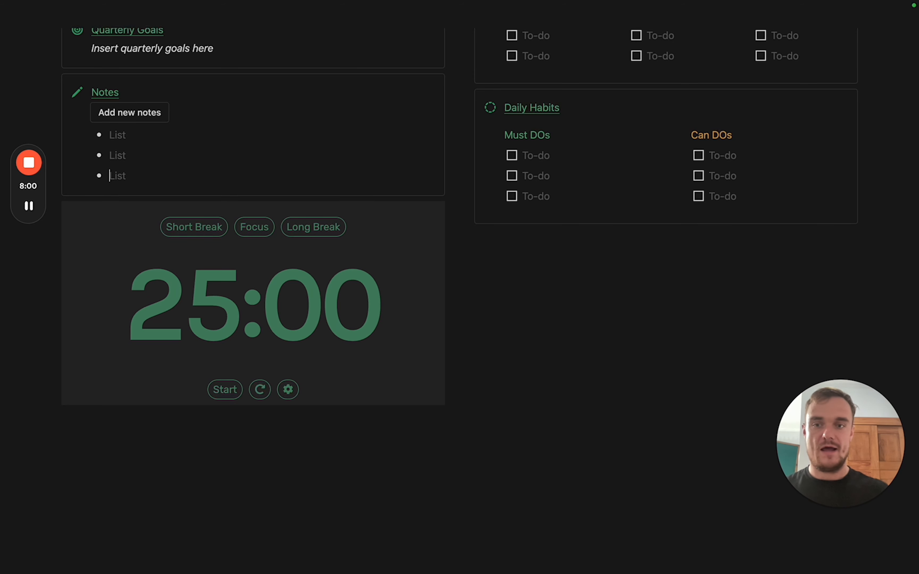
{"action": "left_click", "coordinate": [228, 390]}
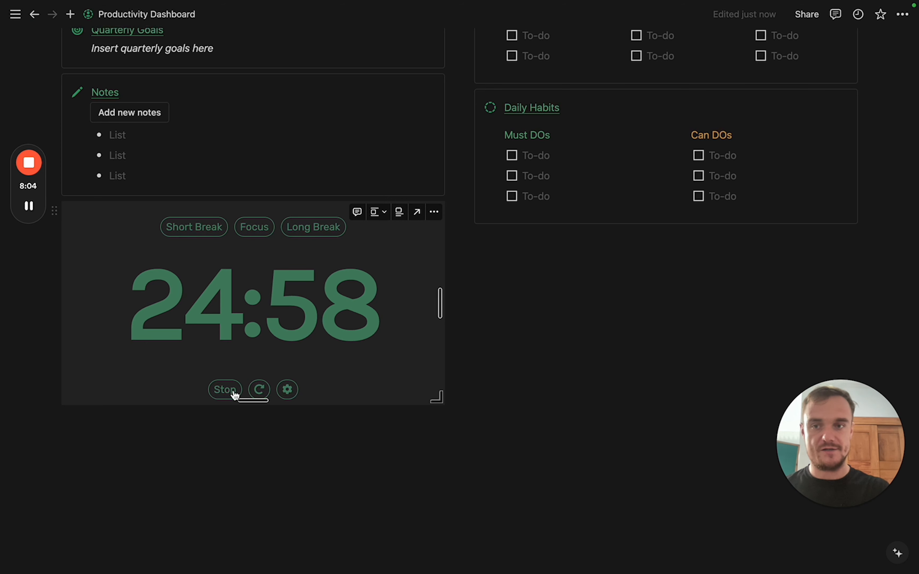
{"action": "left_click", "coordinate": [228, 390]}
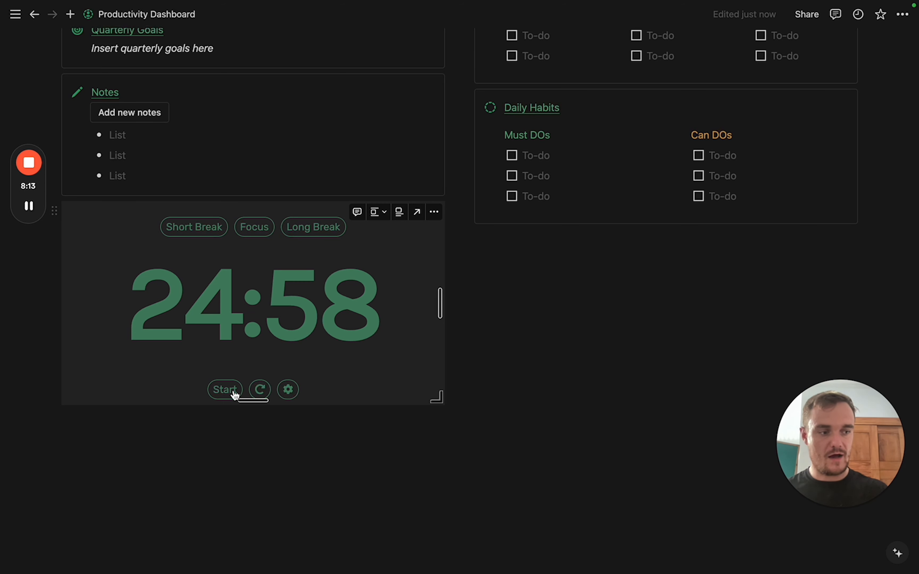
Add a new callout below the Daily Habits callout and title it "Weekly Tasks".
{"action": "scroll", "coordinate": [235, 393], "scroll_direction": "down", "scroll_amount": 2}
{"action": "left_click", "coordinate": [492, 214]}
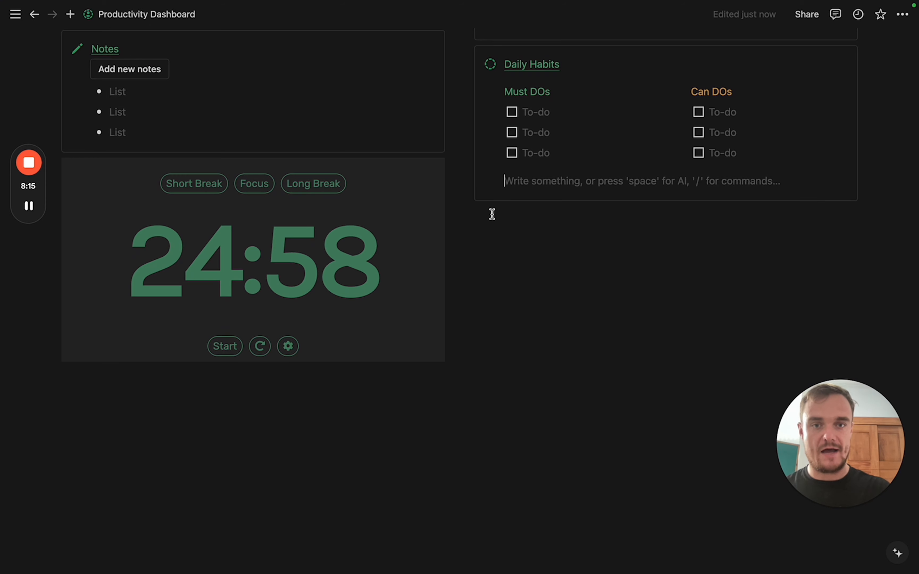
{"action": "key", "text": "Return"}
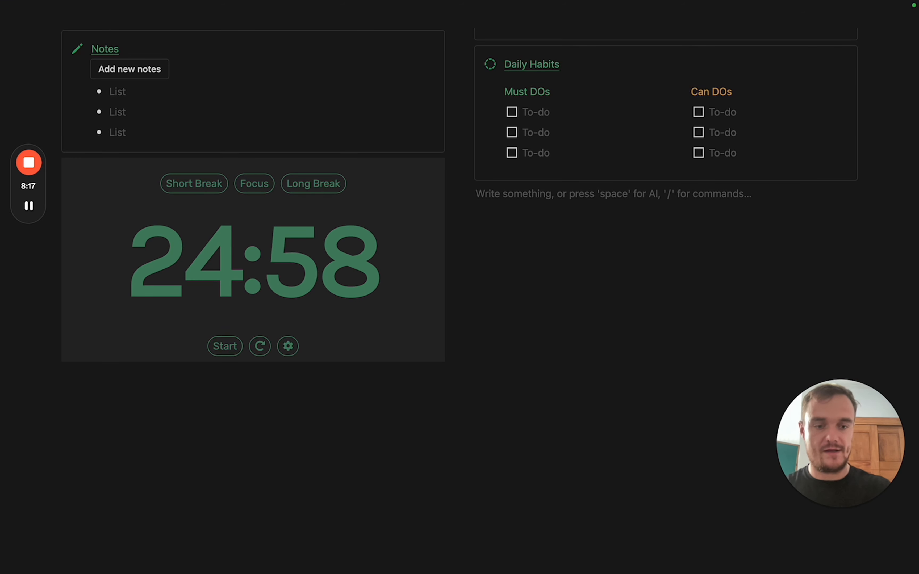
{"action": "type", "text": "/call"}
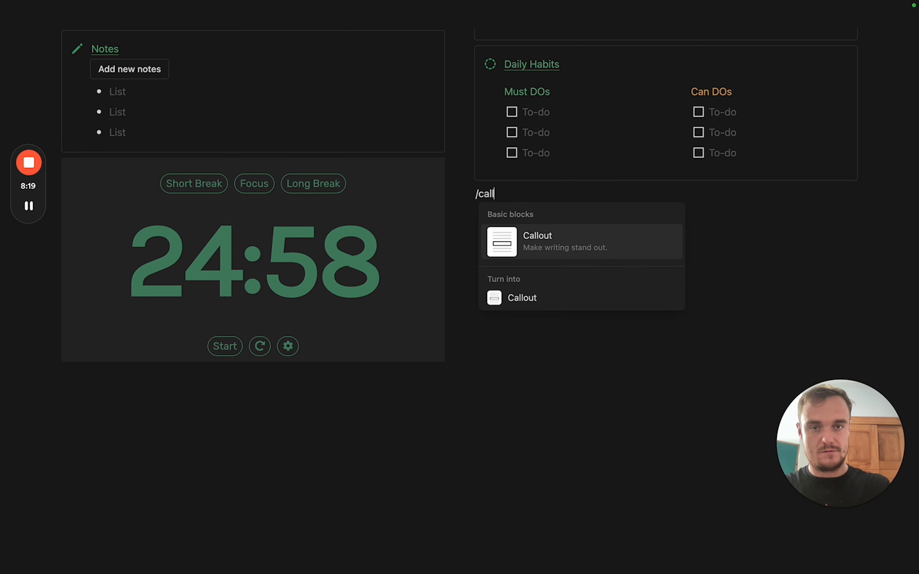
{"action": "key", "text": "Return"}
{"action": "type", "text": "Weekly Tasks"}
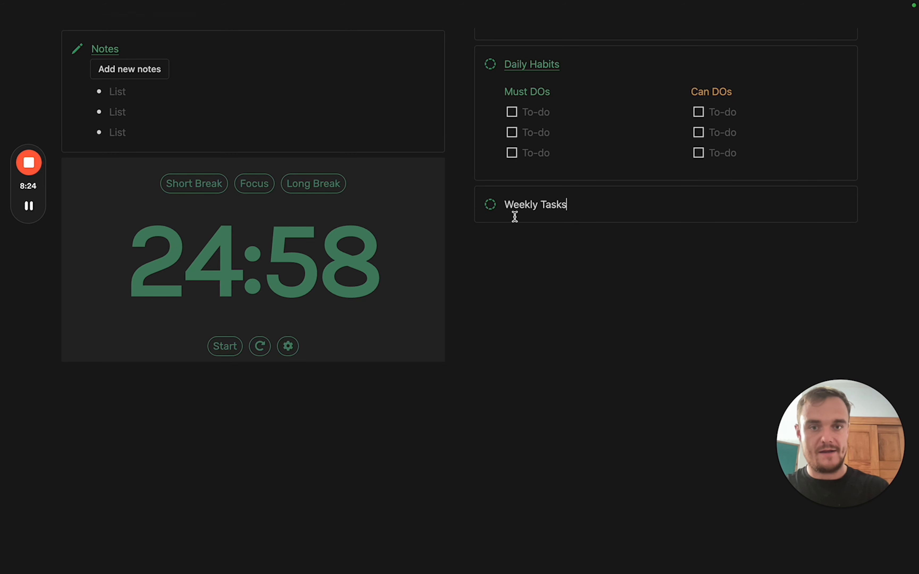
Insert a table view of a new database inside the Weekly Tasks callout, below its title.
{"action": "key", "text": "Return"}
{"action": "key", "text": "Escape"}
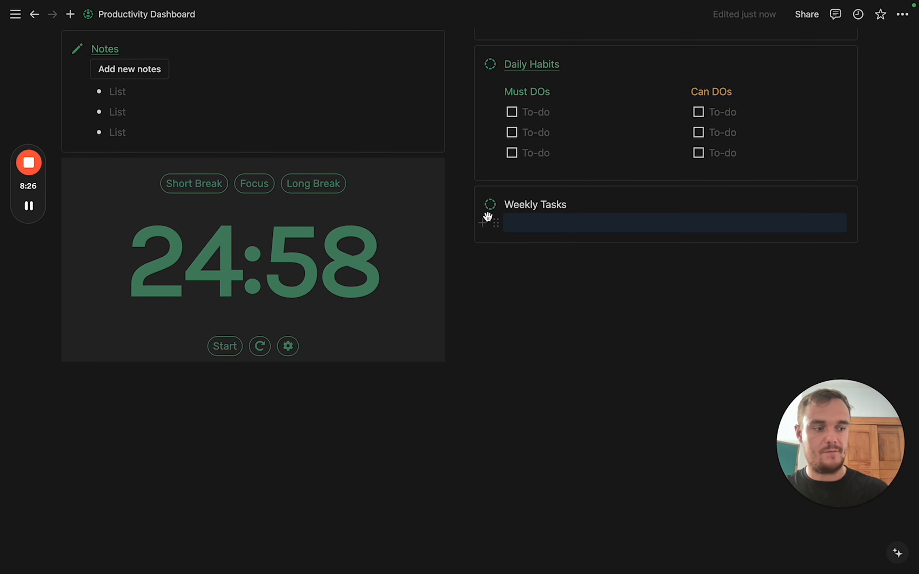
{"action": "left_click", "coordinate": [516, 219]}
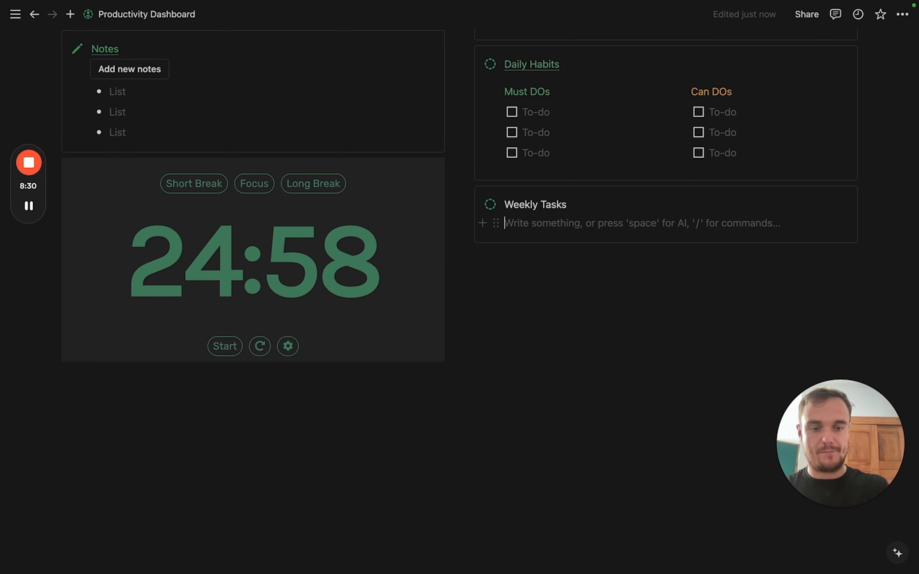
{"action": "type", "text": "/table"}
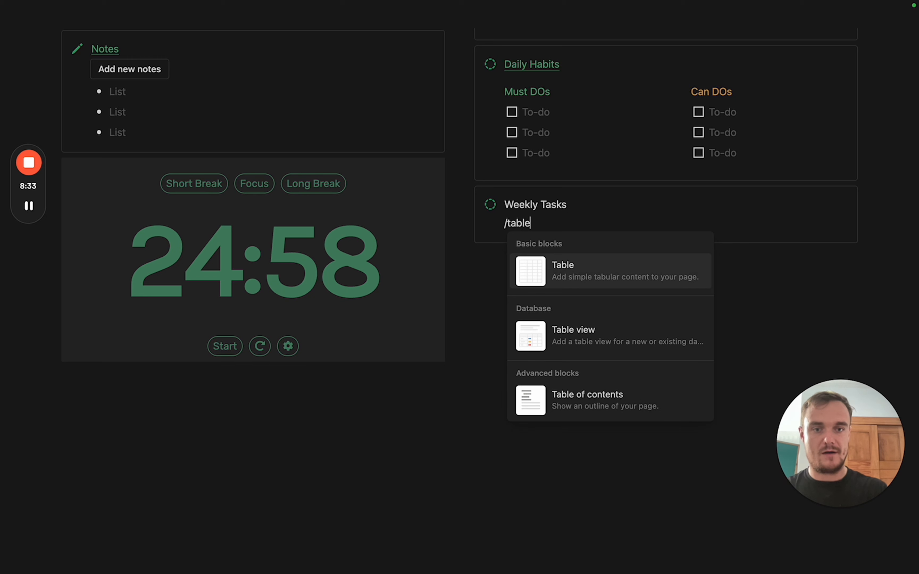
{"action": "key", "text": "Down"}
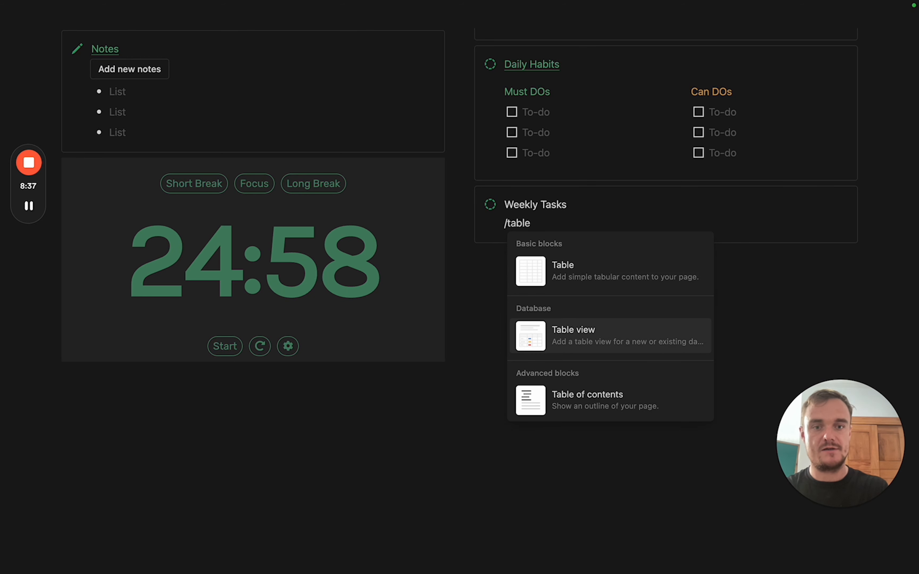
{"action": "key", "text": "Return"}
{"action": "key", "text": "Escape"}
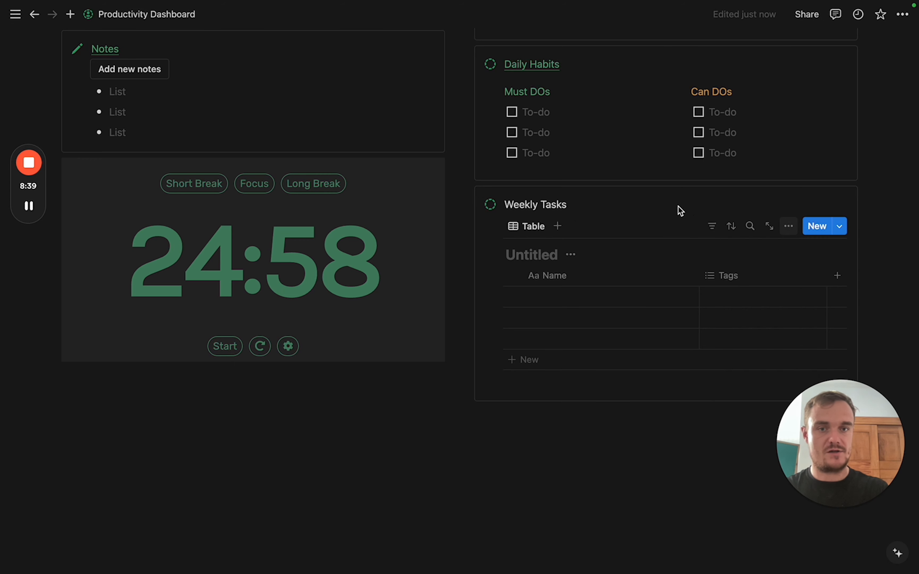
Name the new database "Weekly Tasks" and hide its title.
{"action": "left_click", "coordinate": [536, 252]}
{"action": "type", "text": "Weekly Tasks"}
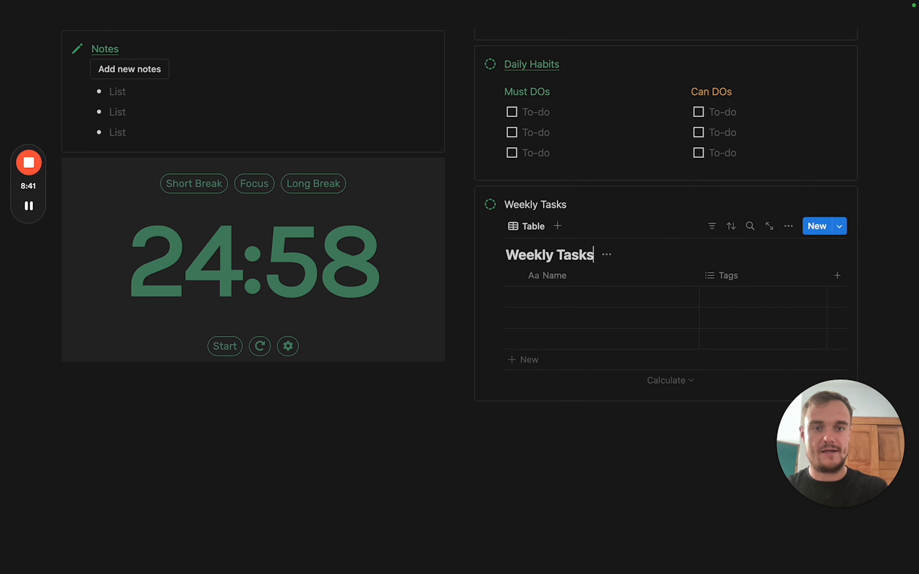
{"action": "left_click", "coordinate": [607, 255]}
{"action": "left_click", "coordinate": [599, 321]}
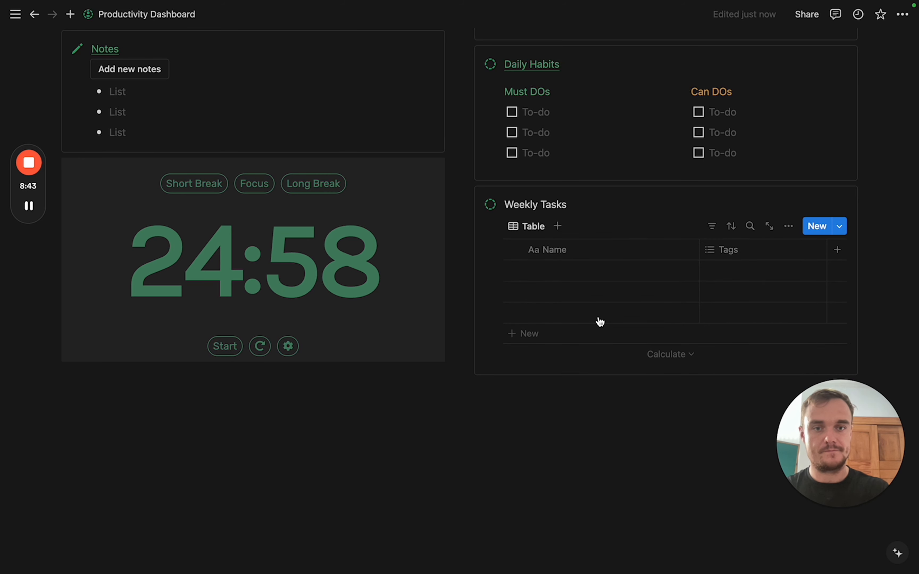
Rename the database's table view "Weekly Tasks" and give it the checklist icon.
{"action": "left_click", "coordinate": [534, 227]}
{"action": "left_click", "coordinate": [550, 253]}
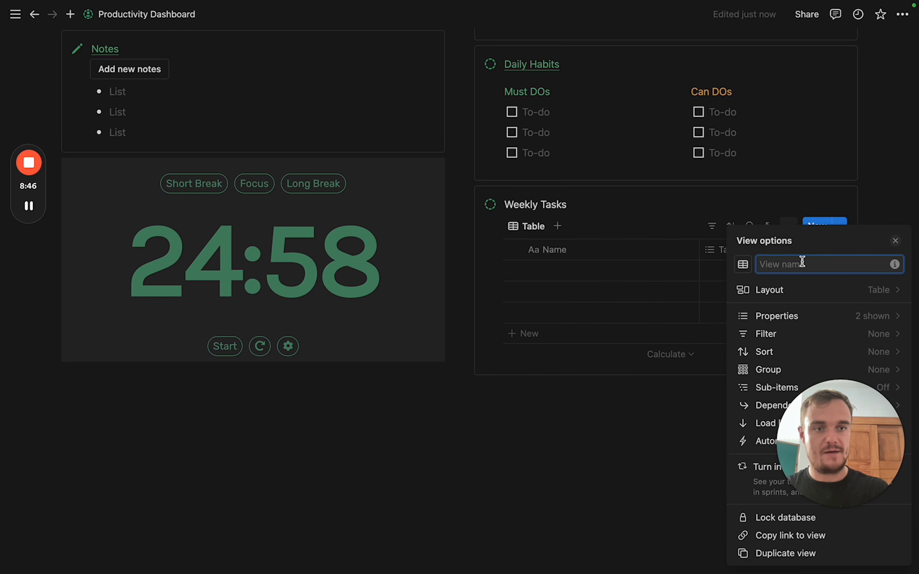
{"action": "type", "text": "Weekly"}
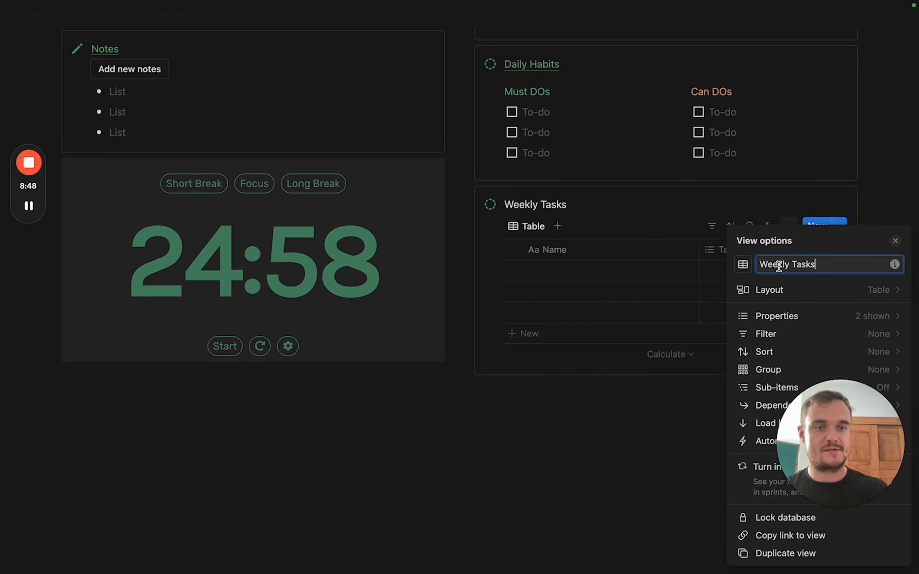
{"action": "type", "text": " Tasks"}
{"action": "left_click", "coordinate": [742, 265]}
{"action": "left_click", "coordinate": [698, 360]}
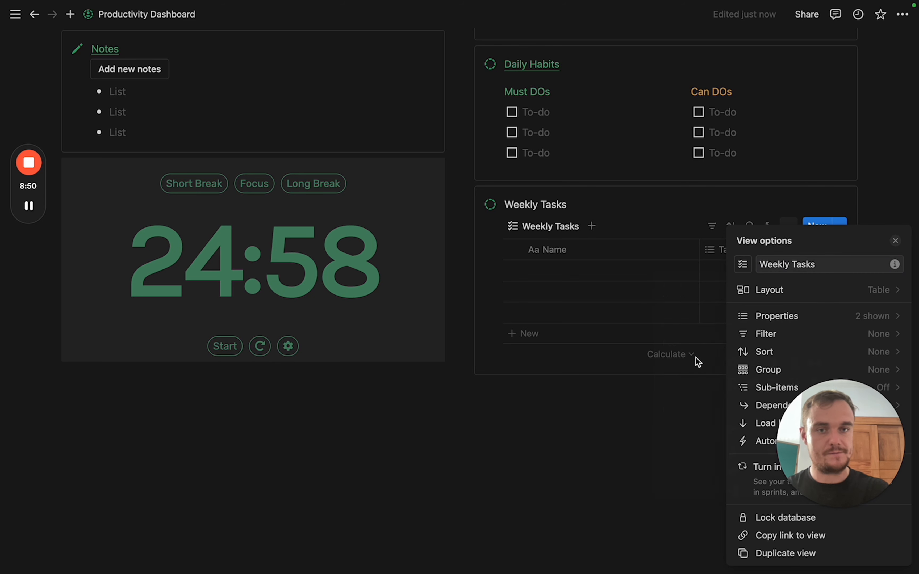
Change the Weekly Tasks callout's icon to the green checklist icon.
{"action": "left_click", "coordinate": [509, 193]}
{"action": "left_click", "coordinate": [490, 204]}
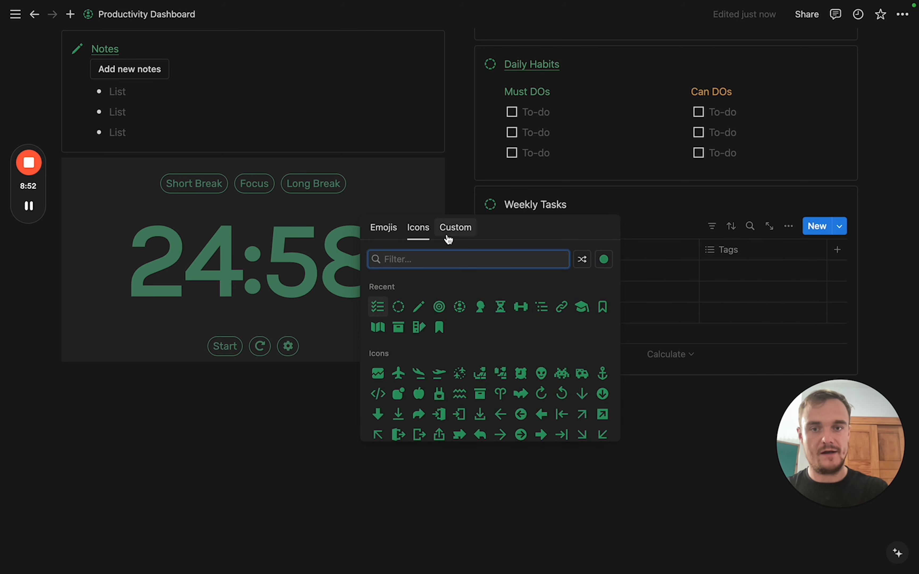
{"action": "left_click", "coordinate": [379, 305]}
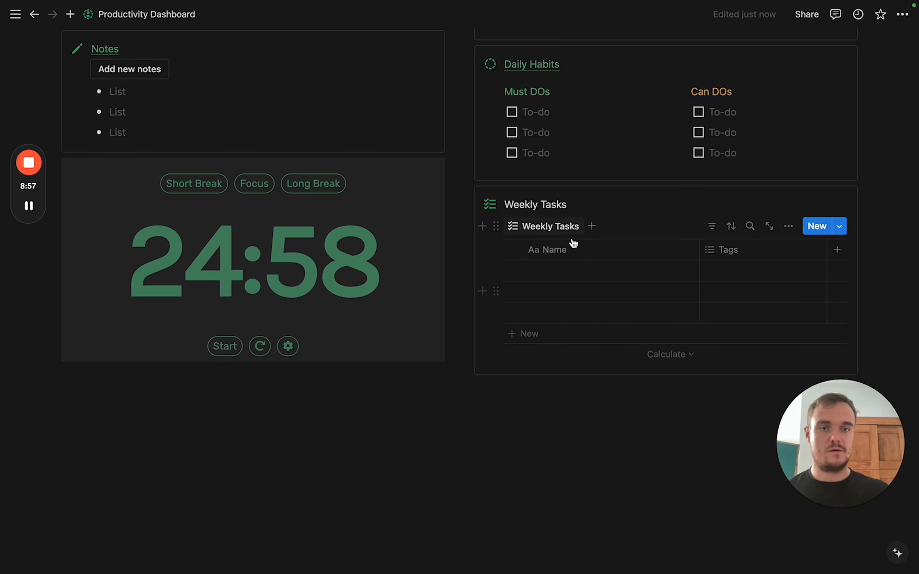
Rename the Weekly Tasks table's Name property "Task Name" and give it the checklist icon.
{"action": "left_click", "coordinate": [562, 251]}
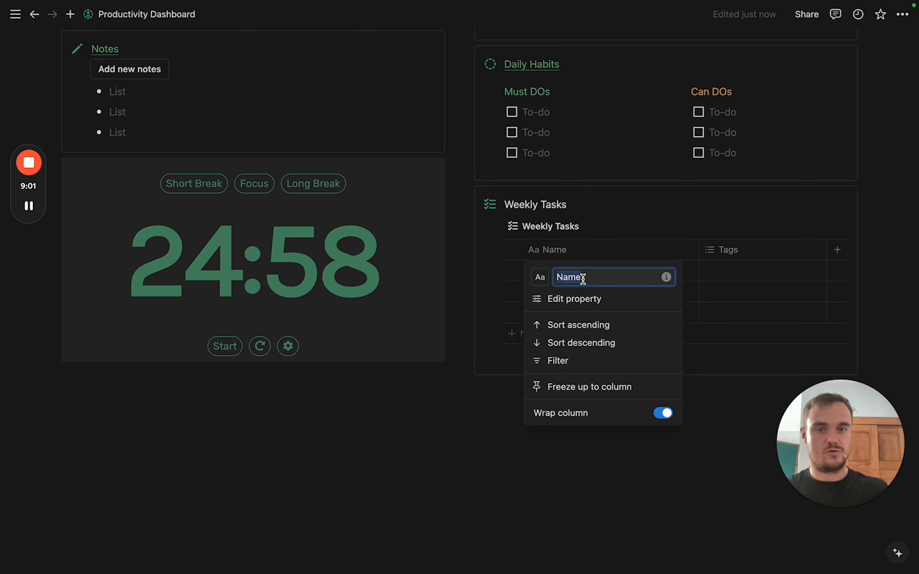
{"action": "type", "text": "Task"}
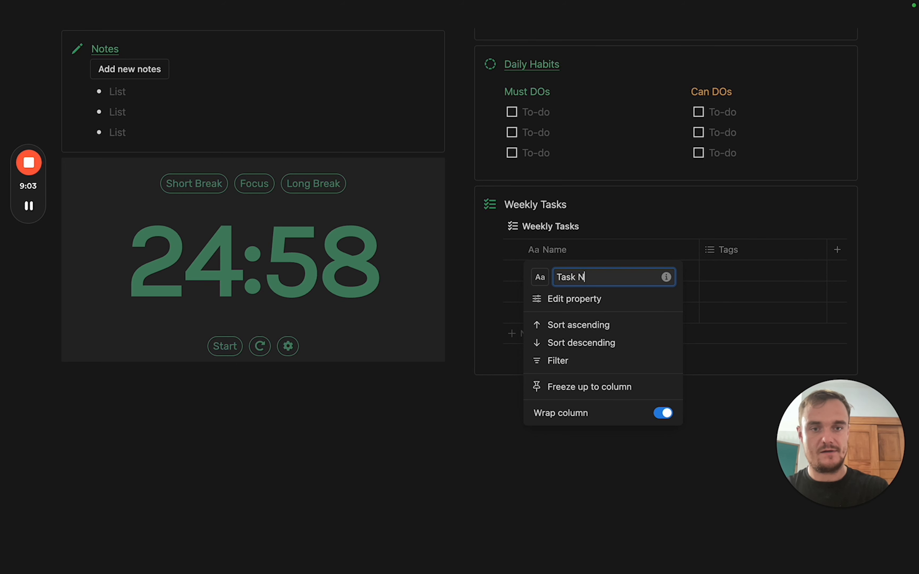
{"action": "key", "text": "Return"}
{"action": "left_click", "coordinate": [539, 253]}
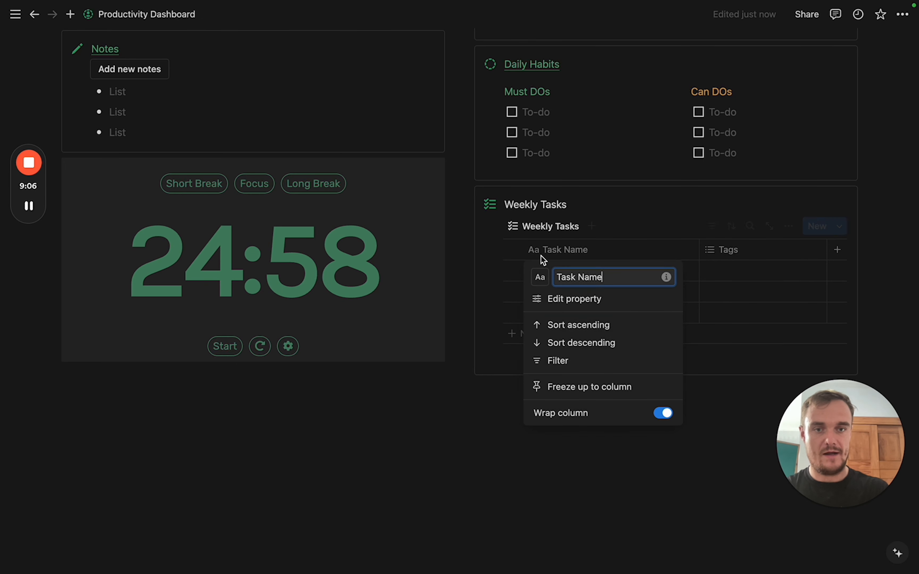
{"action": "left_click", "coordinate": [539, 278]}
{"action": "left_click", "coordinate": [469, 373]}
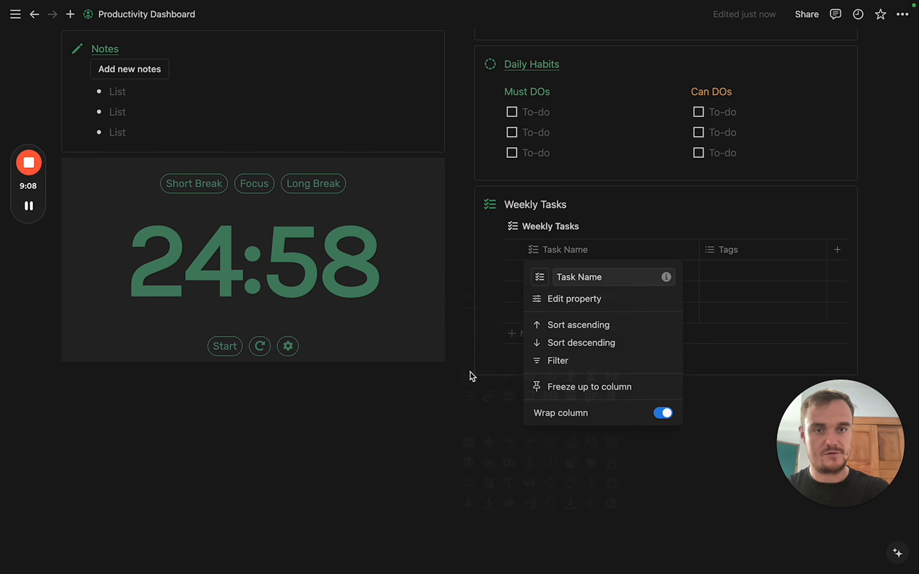
{"action": "left_click", "coordinate": [521, 279]}
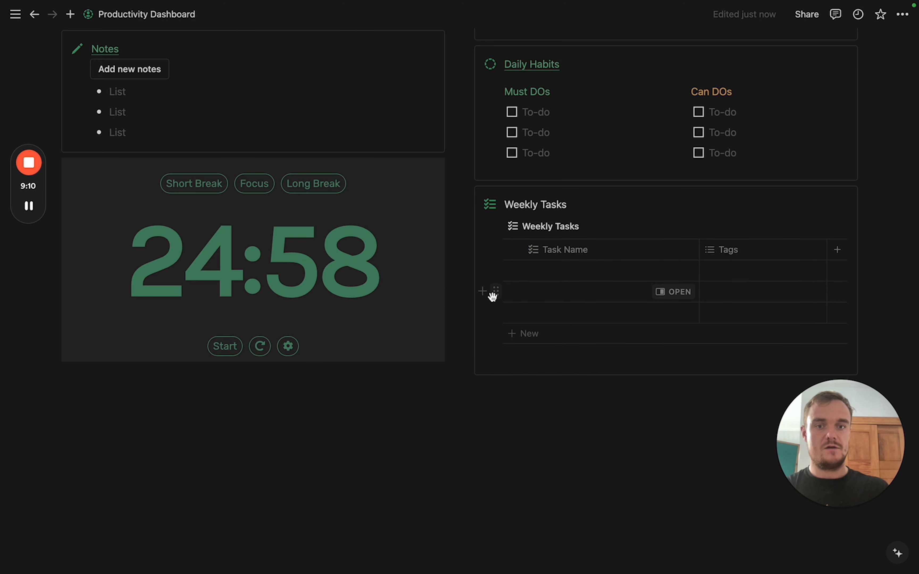
Delete two of the three blank rows from the Weekly Tasks table.
{"action": "left_click", "coordinate": [494, 291]}
{"action": "left_click", "coordinate": [408, 188]}
{"action": "left_click", "coordinate": [495, 292]}
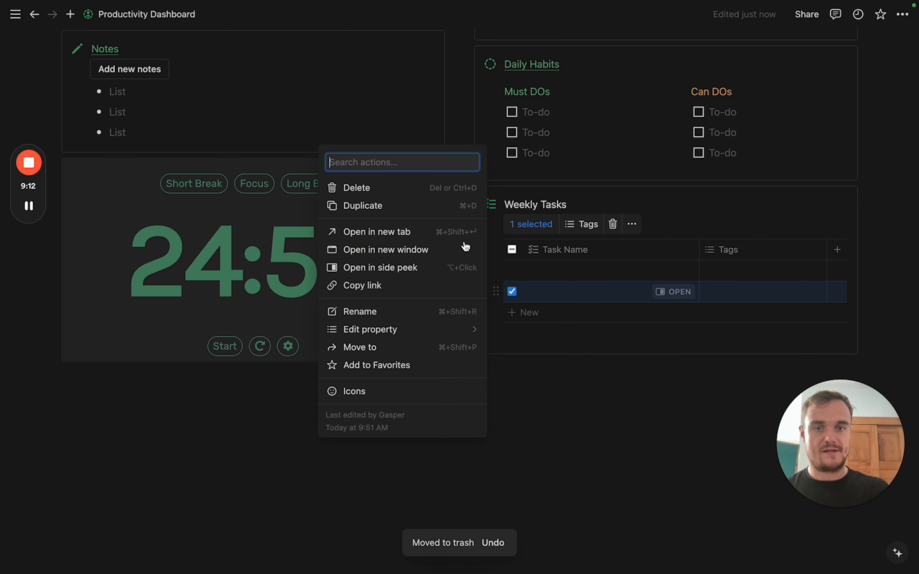
{"action": "left_click", "coordinate": [409, 190]}
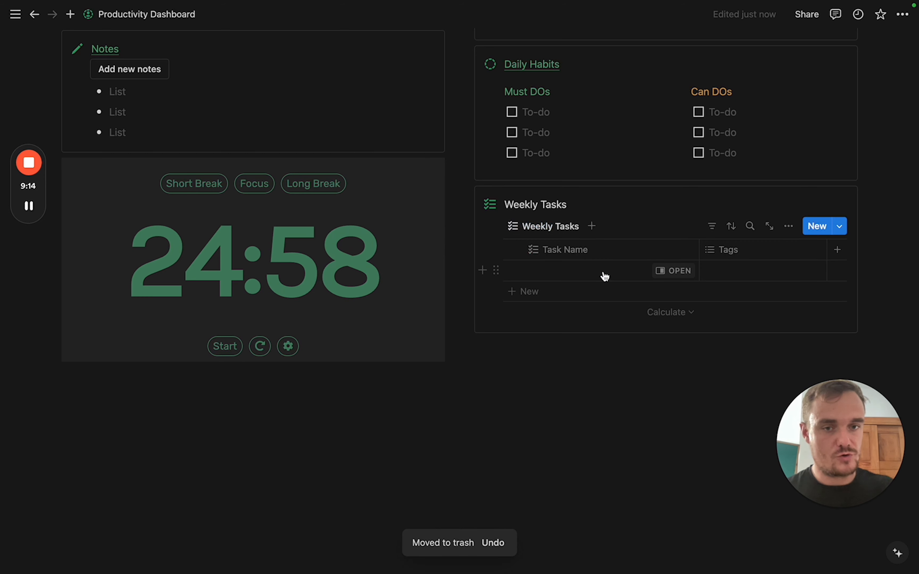
Create a new untitled template for the Weekly Tasks database with the green checklist icon.
{"action": "left_click", "coordinate": [663, 273]}
{"action": "left_click", "coordinate": [722, 200]}
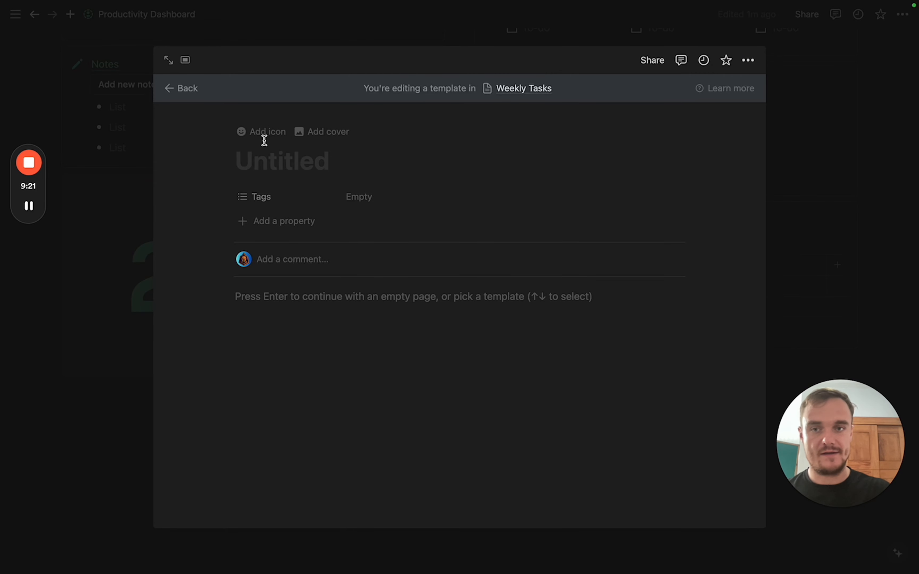
{"action": "left_click", "coordinate": [253, 131]}
{"action": "left_click", "coordinate": [188, 229]}
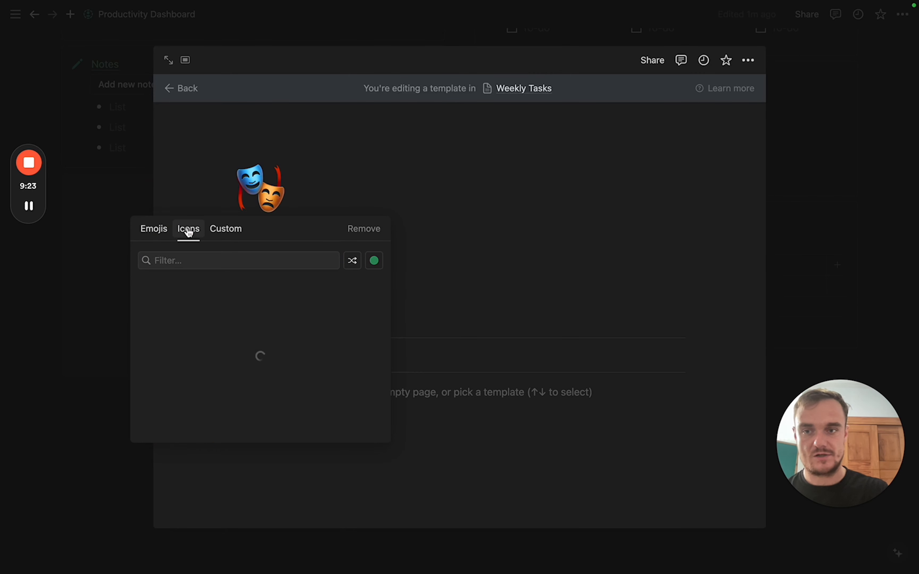
{"action": "left_click", "coordinate": [148, 307]}
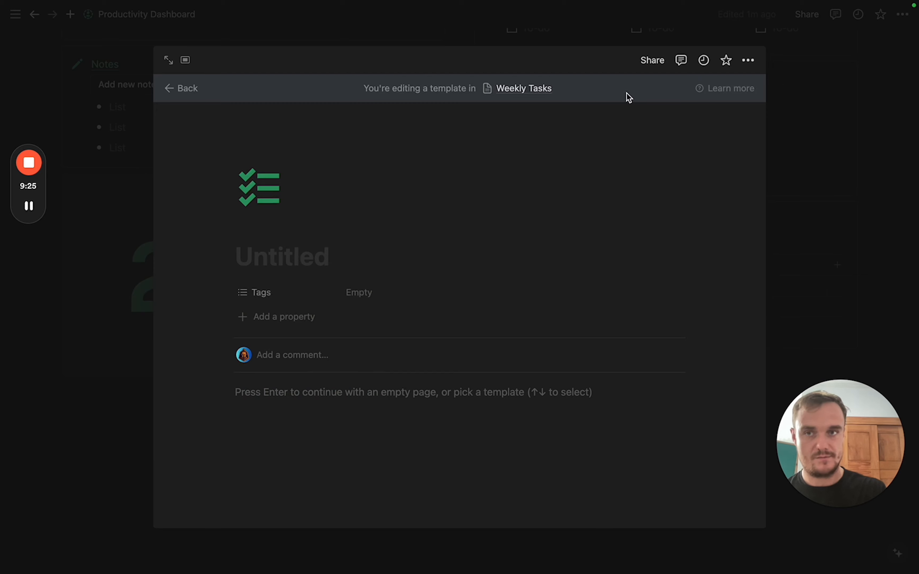
{"action": "left_click", "coordinate": [778, 148]}
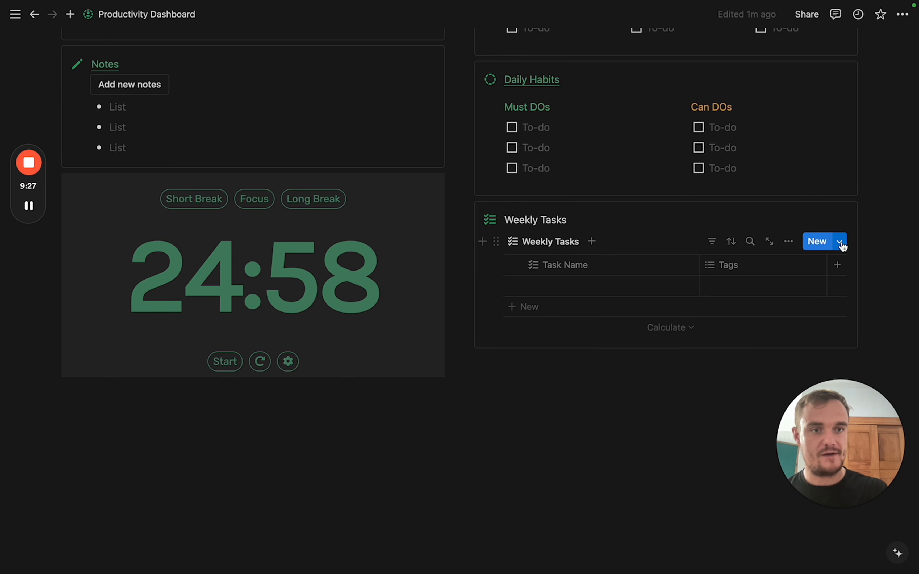
Set the untitled checklist-icon template as the default for new Weekly Tasks entries.
{"action": "left_click", "coordinate": [839, 243]}
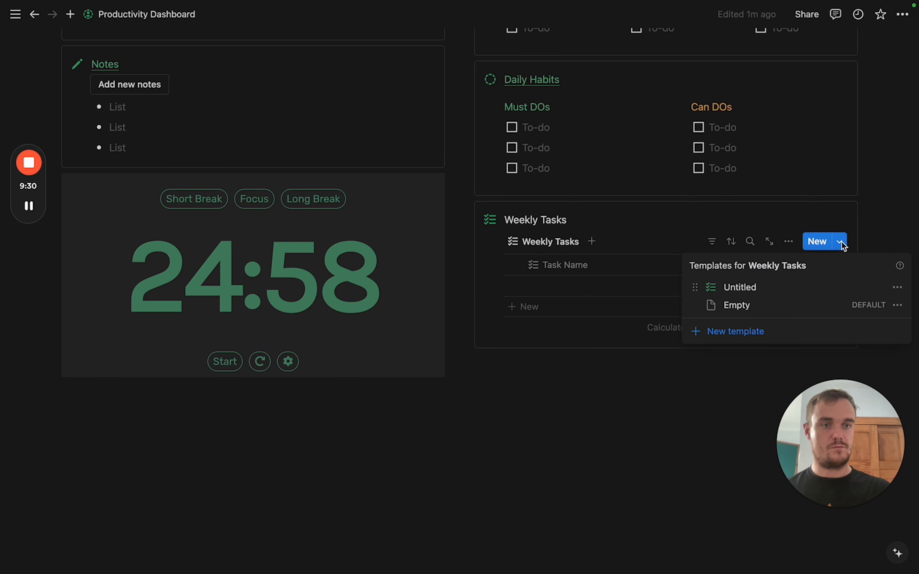
{"action": "left_click", "coordinate": [896, 289]}
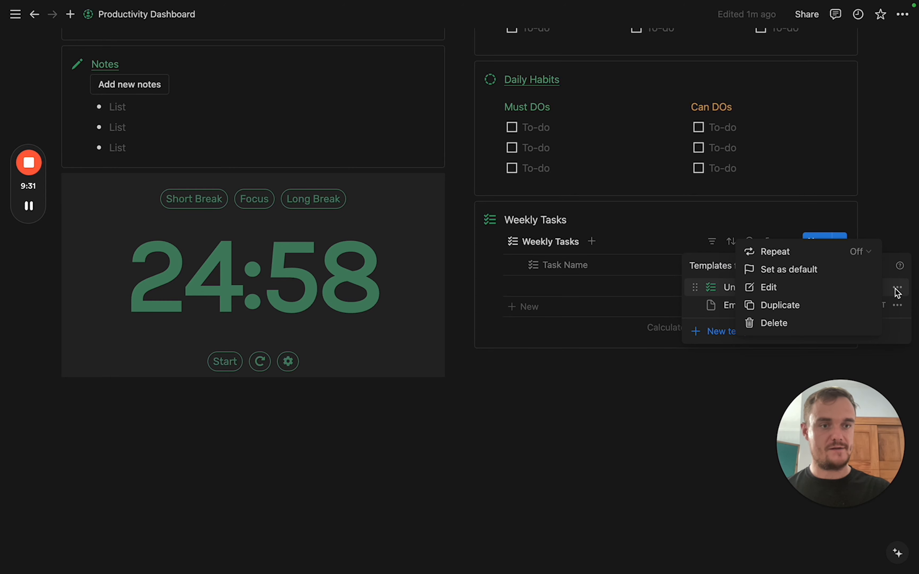
{"action": "left_click", "coordinate": [824, 275]}
{"action": "left_click", "coordinate": [502, 279]}
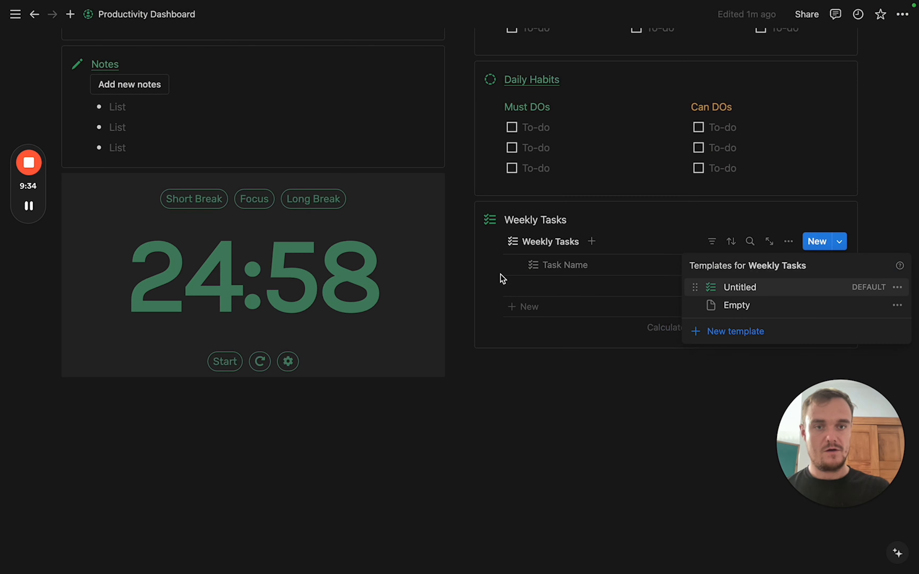
Add three Weekly Tasks rows based on the default template and delete the remaining row that has no icon.
{"action": "left_click", "coordinate": [561, 287]}
{"action": "left_click", "coordinate": [555, 287]}
{"action": "key", "text": "Tab"}
{"action": "key", "text": "Left"}
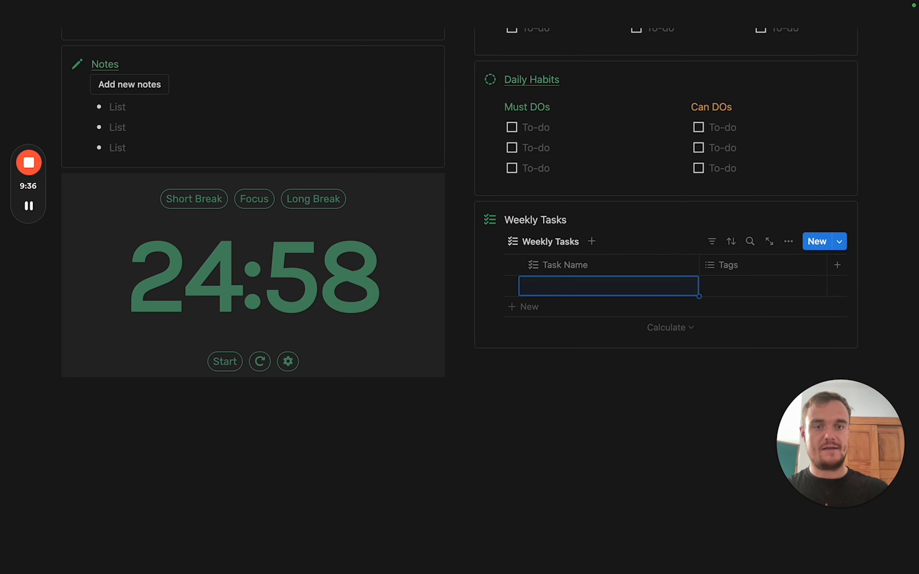
{"action": "key", "text": "shift+Return"}
{"action": "key", "text": "shift+Return"}
{"action": "key", "text": "shift+Return"}
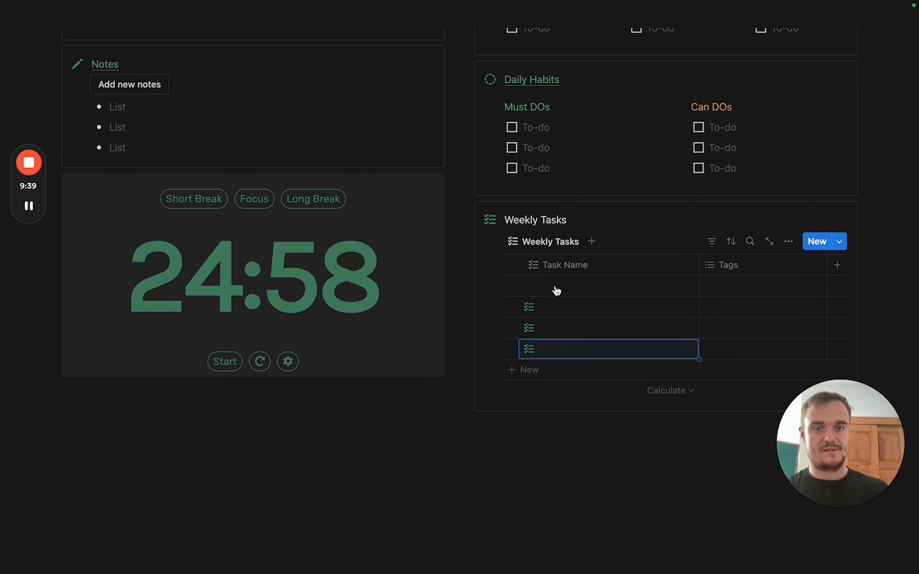
{"action": "left_click", "coordinate": [498, 286]}
{"action": "left_click", "coordinate": [369, 180]}
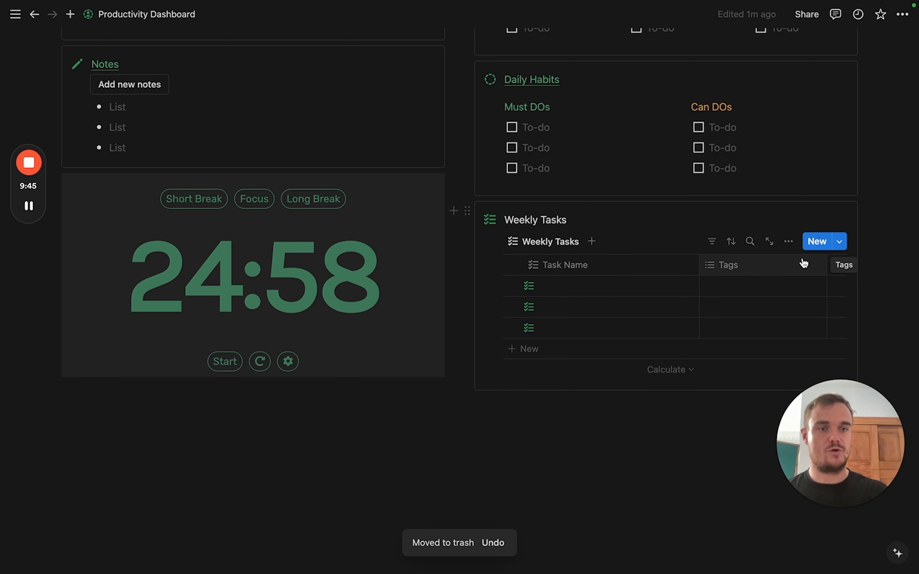
Add a Checkbox property to the Weekly Tasks table as a narrow first column ahead of Task Name.
{"action": "left_click", "coordinate": [837, 266]}
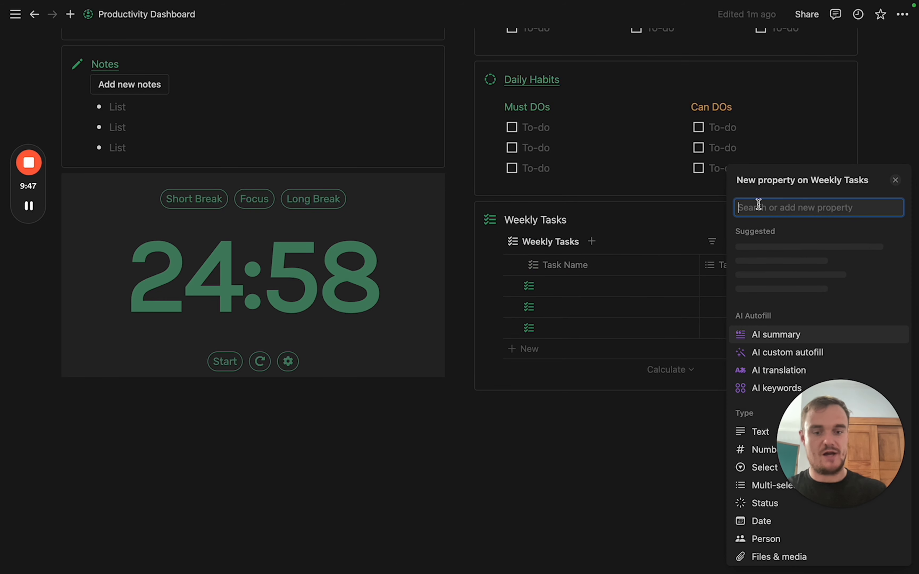
{"action": "type", "text": "check"}
{"action": "key", "text": "Return"}
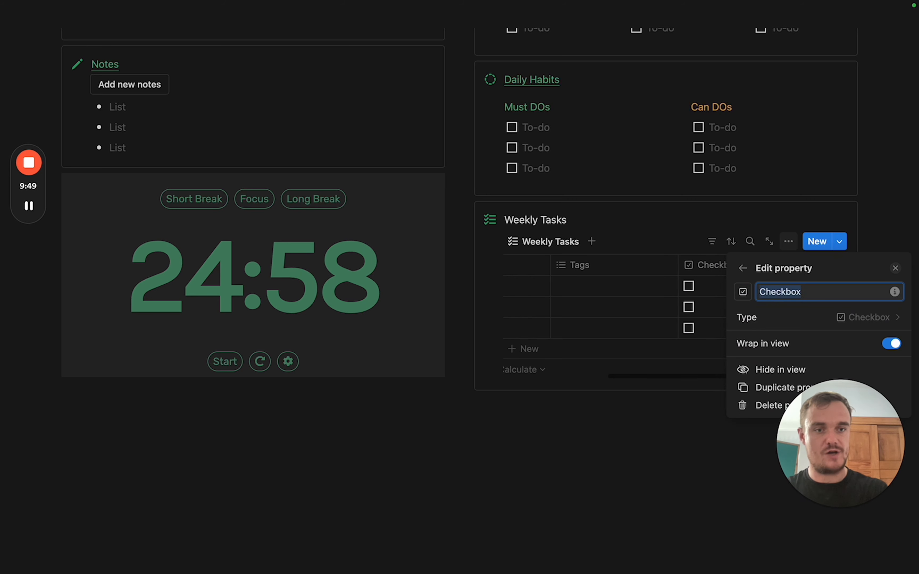
{"action": "left_click", "coordinate": [637, 211]}
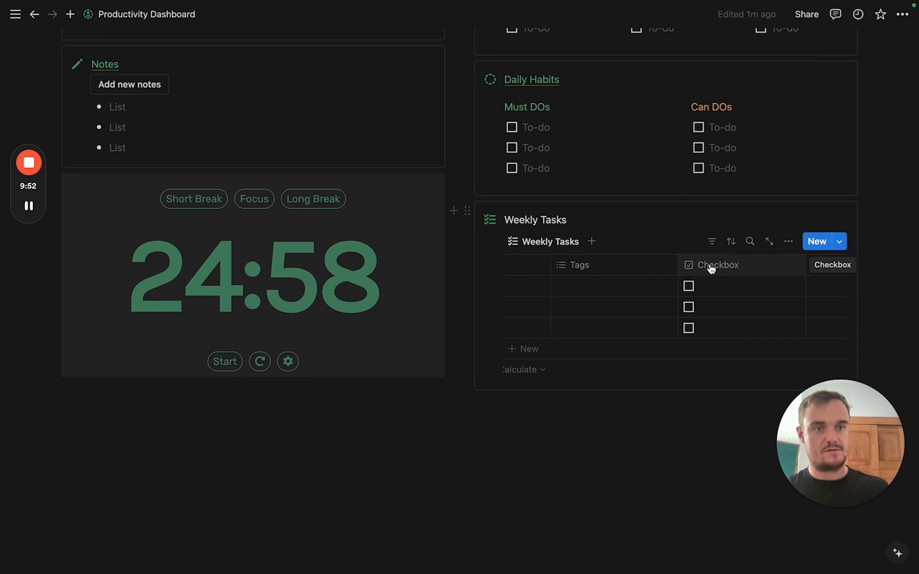
{"action": "left_click_drag", "start_coordinate": [712, 269], "coordinate": [547, 265]}
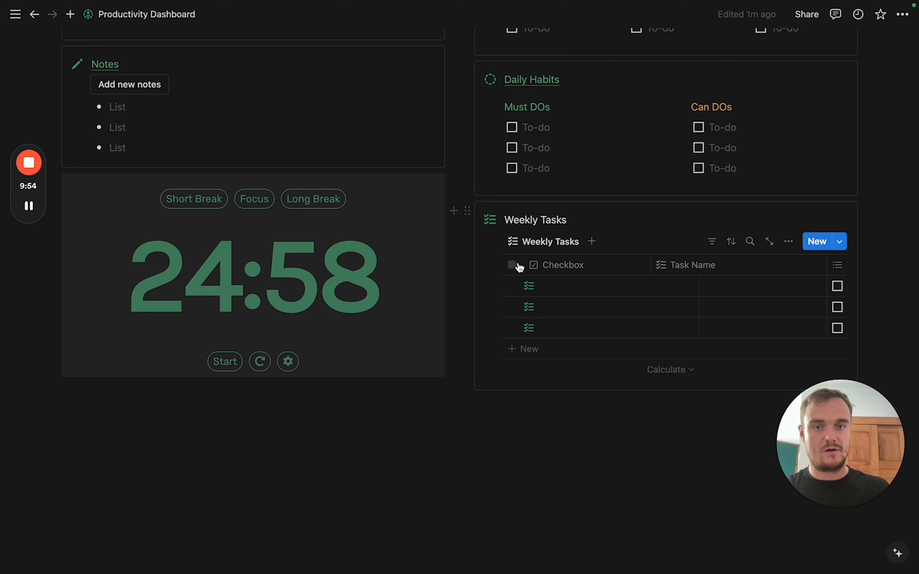
{"action": "double_click", "coordinate": [650, 264]}
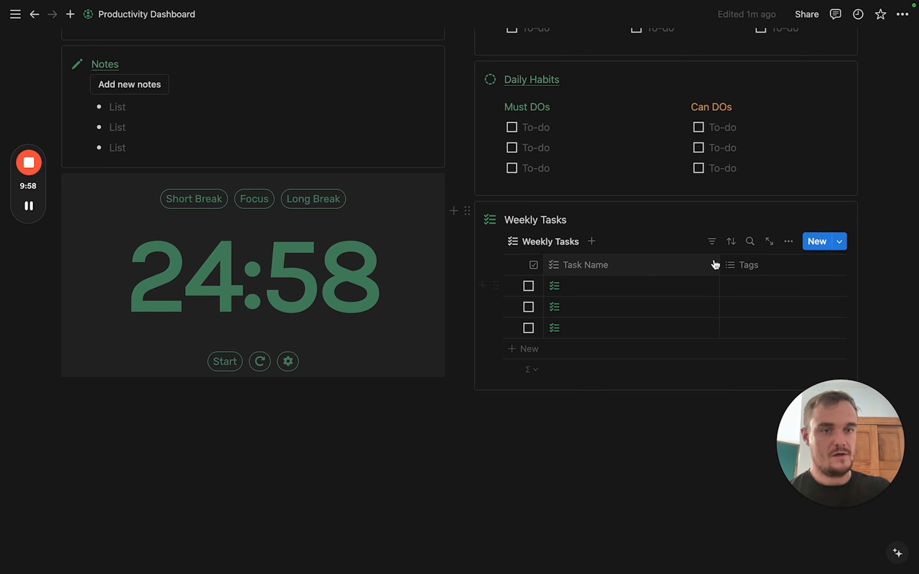
Delete the Tags property from the Weekly Tasks database.
{"action": "left_click", "coordinate": [732, 268]}
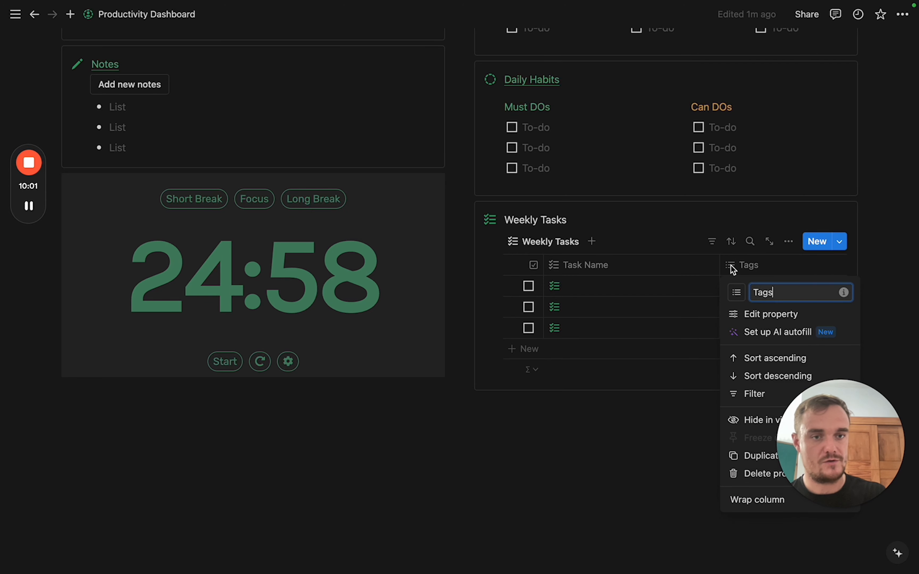
{"action": "left_click", "coordinate": [748, 474]}
{"action": "left_click", "coordinate": [505, 295]}
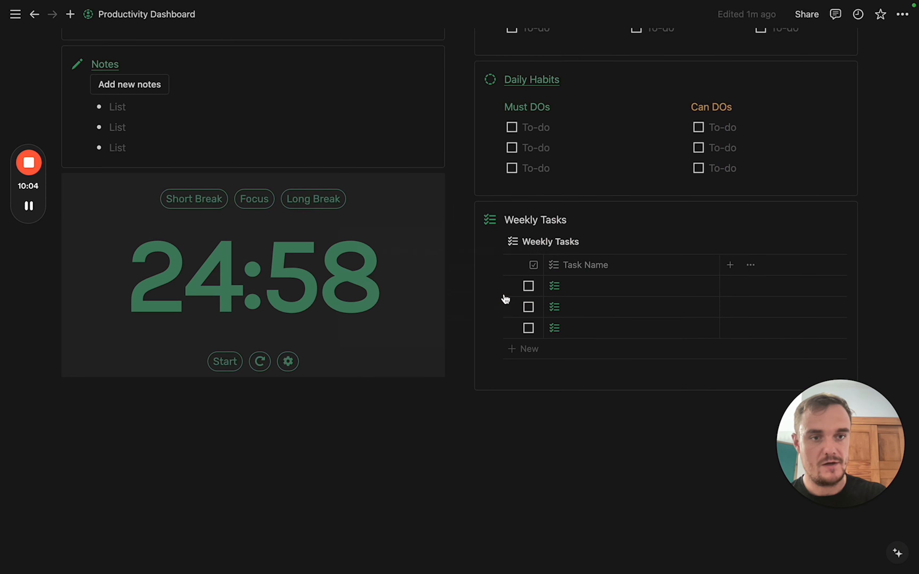
Add a text property named "Day of the Week" to the Weekly Tasks table.
{"action": "left_click", "coordinate": [735, 271]}
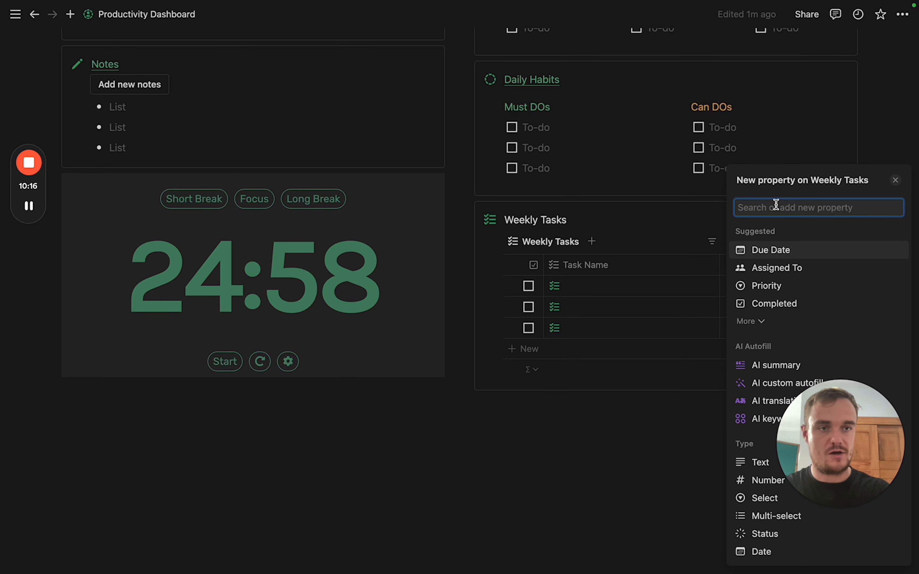
{"action": "type", "text": "text"}
{"action": "left_click", "coordinate": [757, 338]}
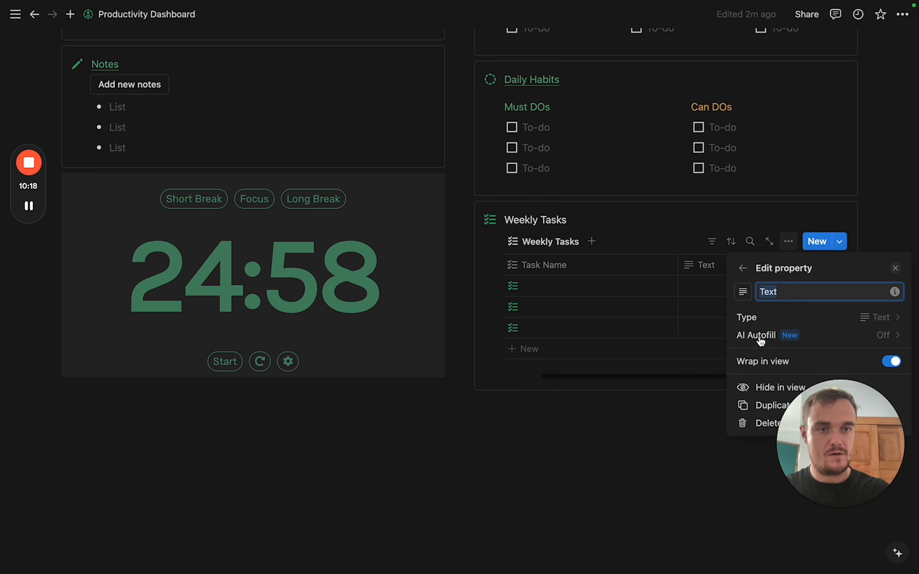
{"action": "left_click", "coordinate": [703, 276]}
{"action": "left_click", "coordinate": [708, 268]}
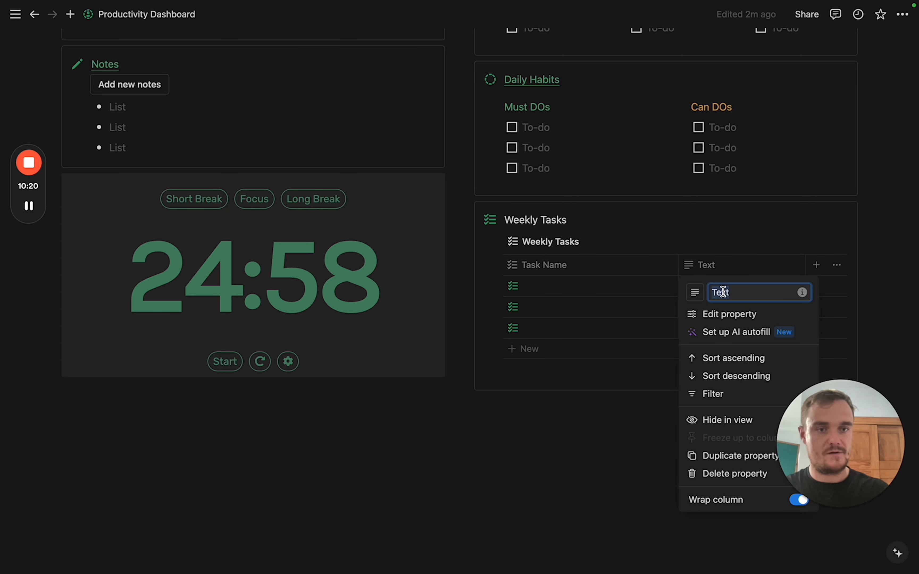
{"action": "type", "text": "Day of the Week"}
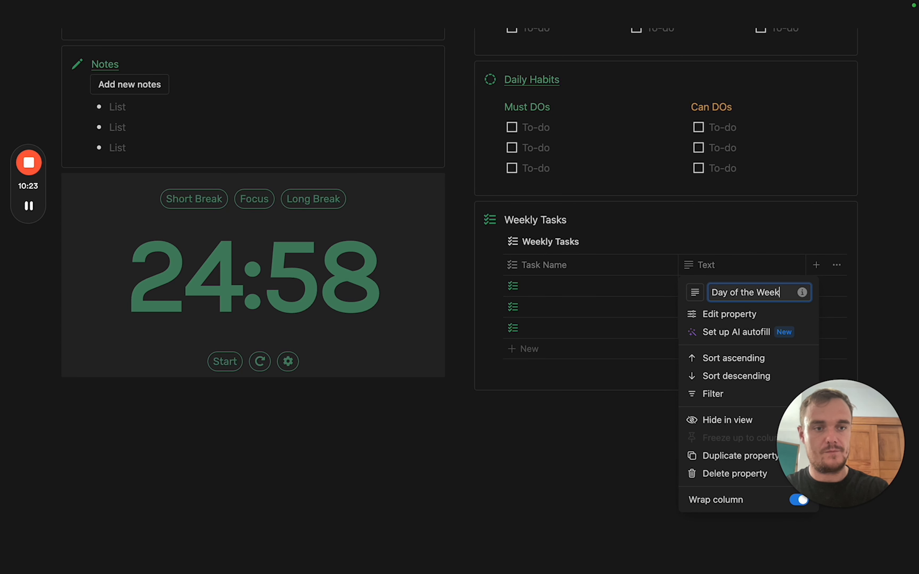
{"action": "key", "text": "Return"}
Fill the first weekly task with the name "Do laundry" and the day "Monday".
{"action": "left_click", "coordinate": [607, 286]}
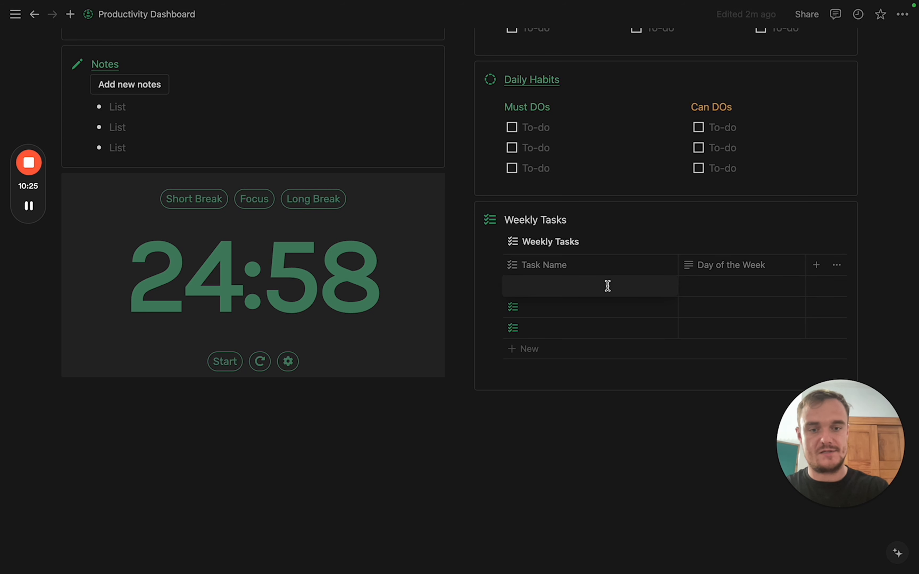
{"action": "type", "text": "Do laundry"}
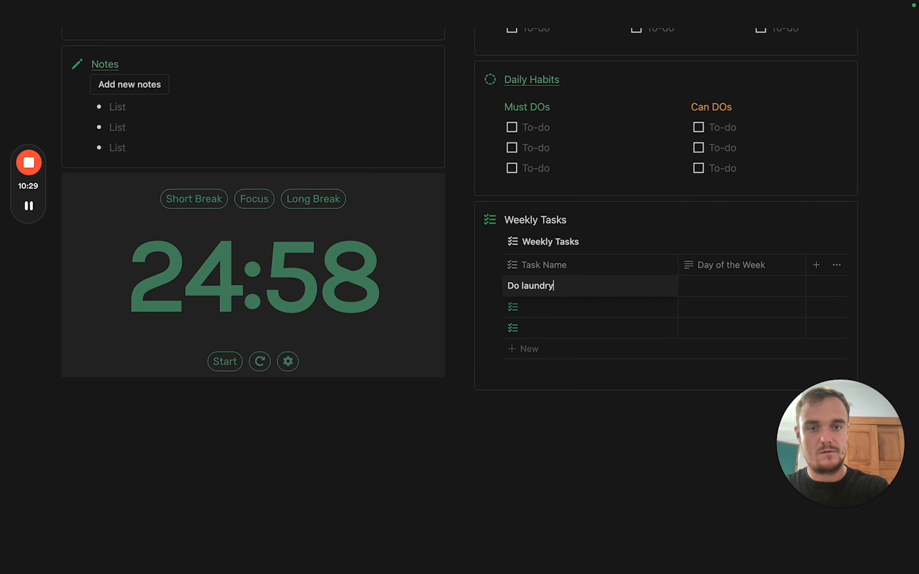
{"action": "key", "text": "Tab"}
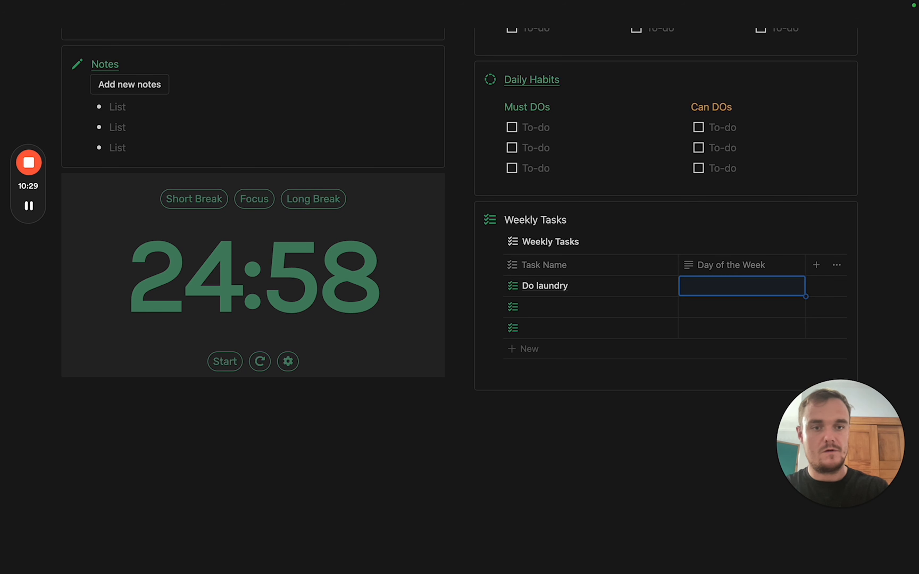
{"action": "type", "text": "Monday"}
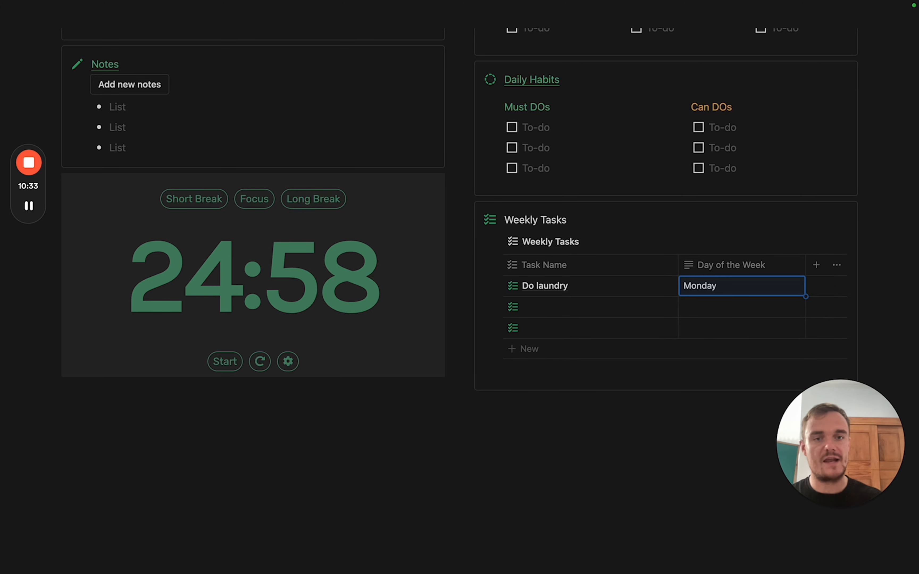
Add a Select property named "Importance" to the Weekly Tasks table.
{"action": "scroll", "coordinate": [459, 176], "scroll_direction": "up", "scroll_amount": 10}
{"action": "scroll", "coordinate": [460, 177], "scroll_direction": "down", "scroll_amount": 5}
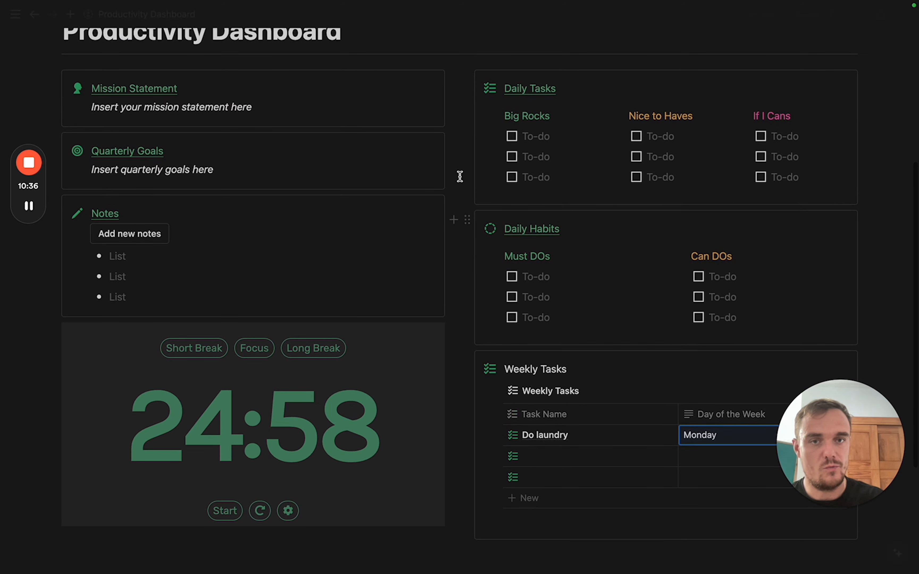
{"action": "scroll", "coordinate": [778, 135], "scroll_direction": "down", "scroll_amount": 3}
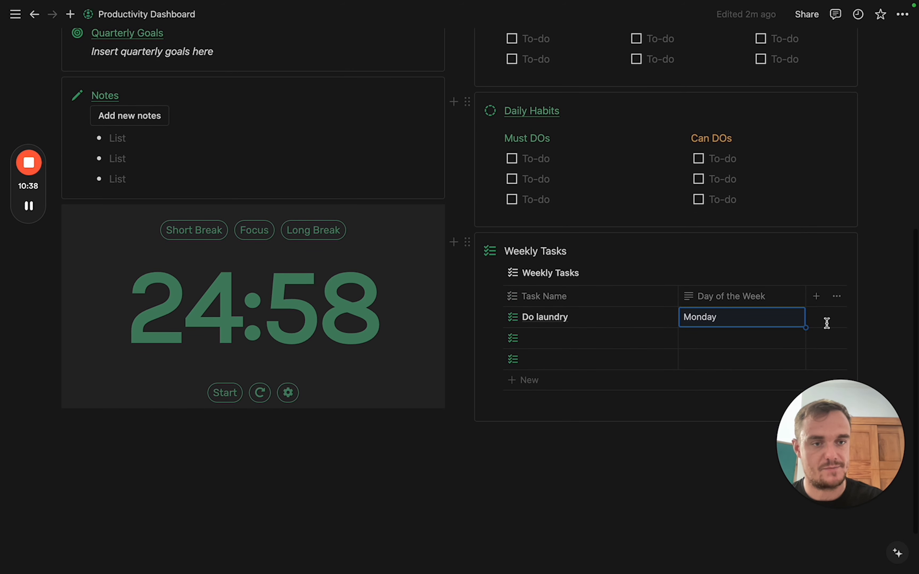
{"action": "left_click", "coordinate": [816, 296]}
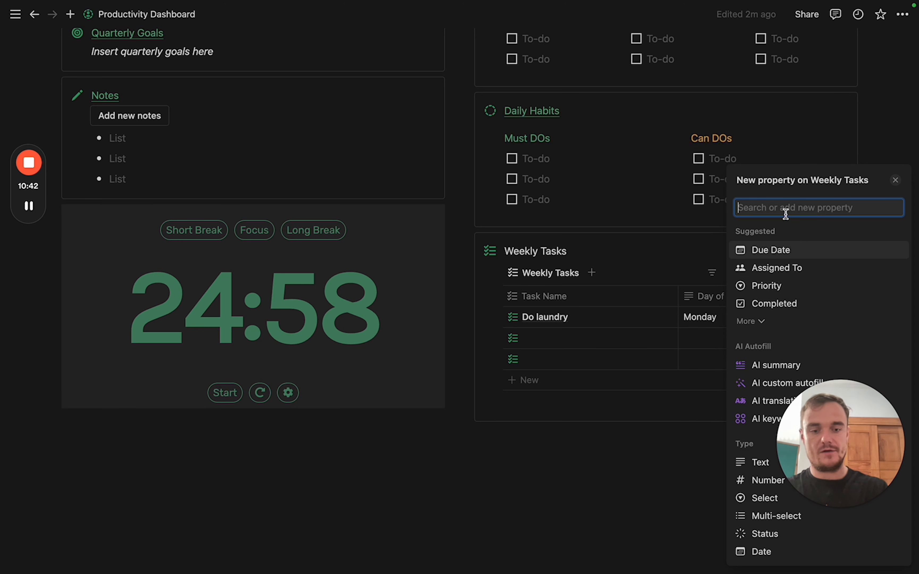
{"action": "type", "text": "select"}
{"action": "key", "text": "Return"}
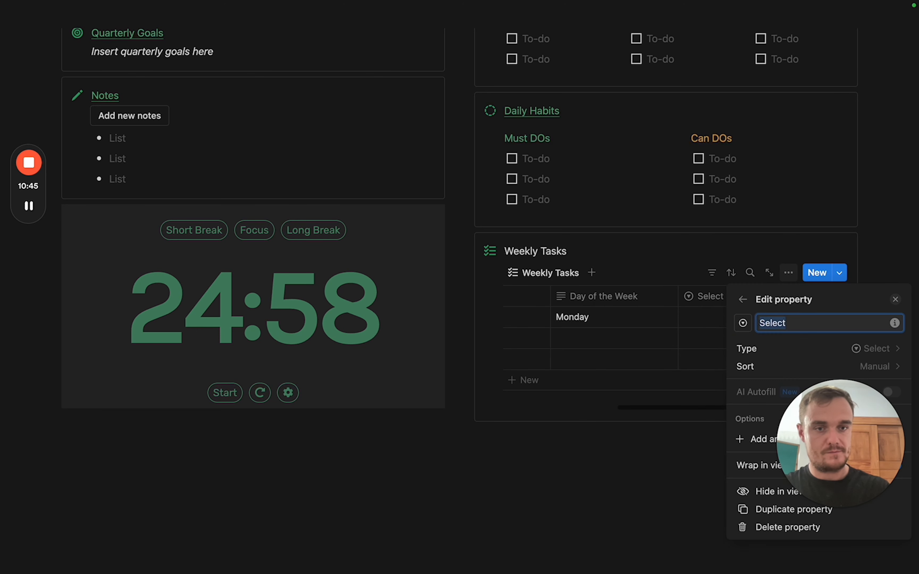
{"action": "key", "text": "Escape"}
{"action": "left_click", "coordinate": [703, 297]}
{"action": "double_click", "coordinate": [714, 323]}
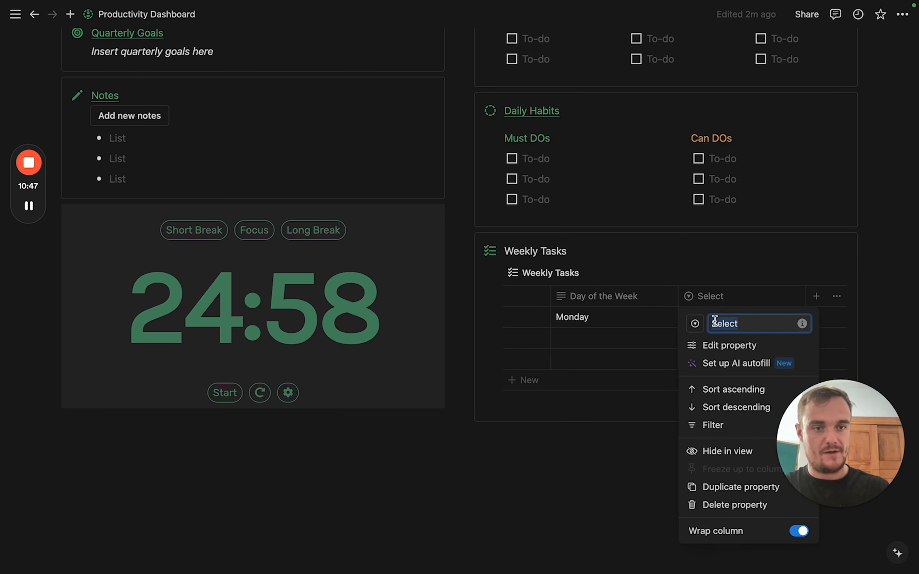
{"action": "type", "text": "Importance"}
{"action": "key", "text": "Return"}
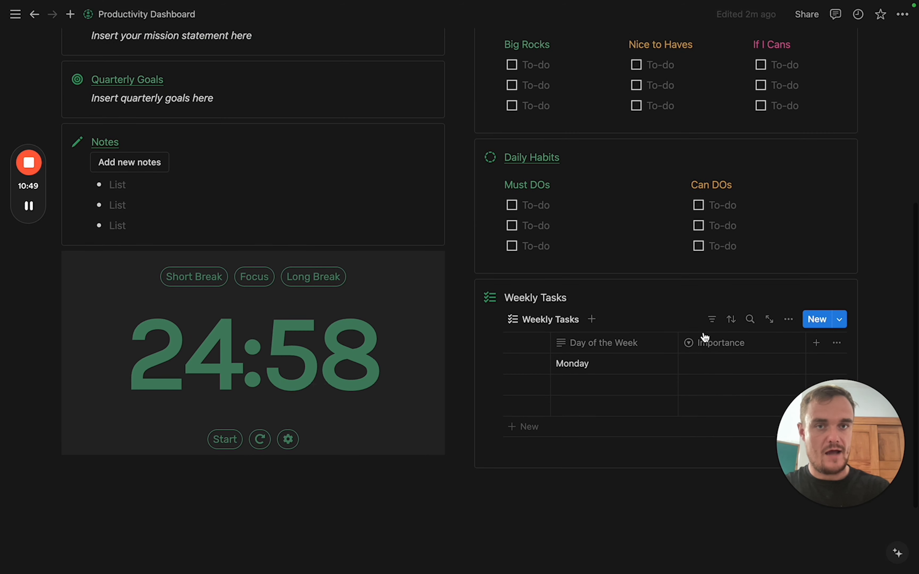
Create the Importance options "Big Rocks" and "Nice to Haves" from the first weekly task's cell.
{"action": "left_click", "coordinate": [712, 344]}
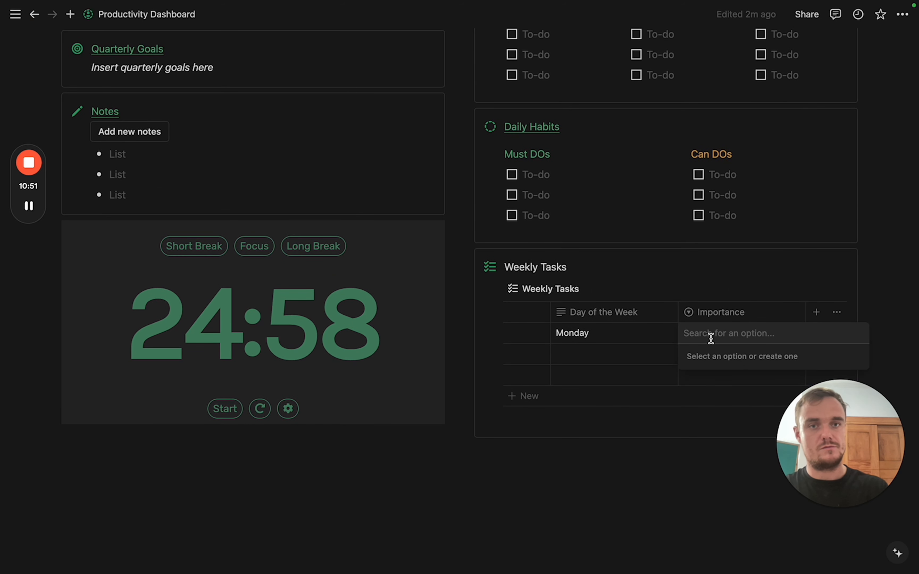
{"action": "key", "text": "Escape"}
{"action": "scroll", "coordinate": [616, 216], "scroll_direction": "up", "scroll_amount": 5}
{"action": "scroll", "coordinate": [660, 242], "scroll_direction": "down", "scroll_amount": 3}
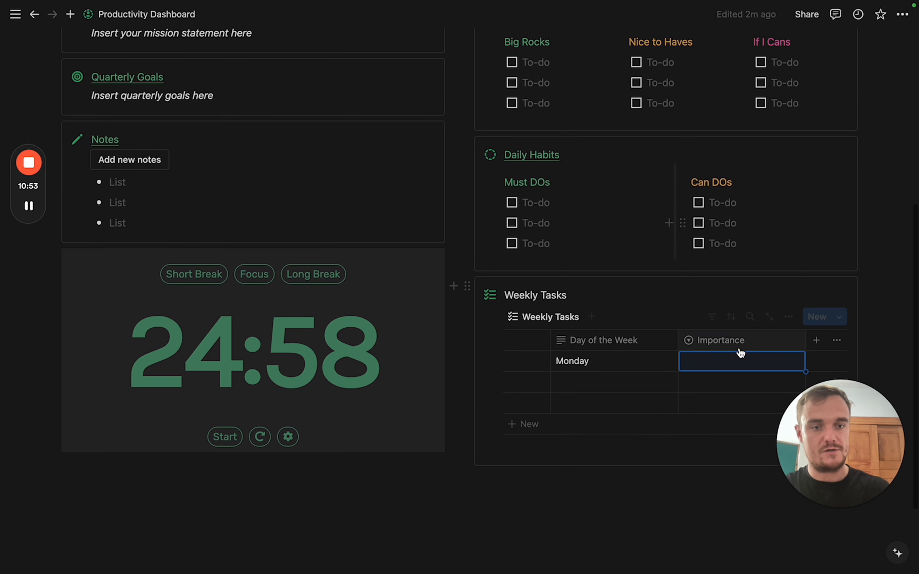
{"action": "left_click", "coordinate": [720, 361]}
{"action": "type", "text": "Big Rocks"}
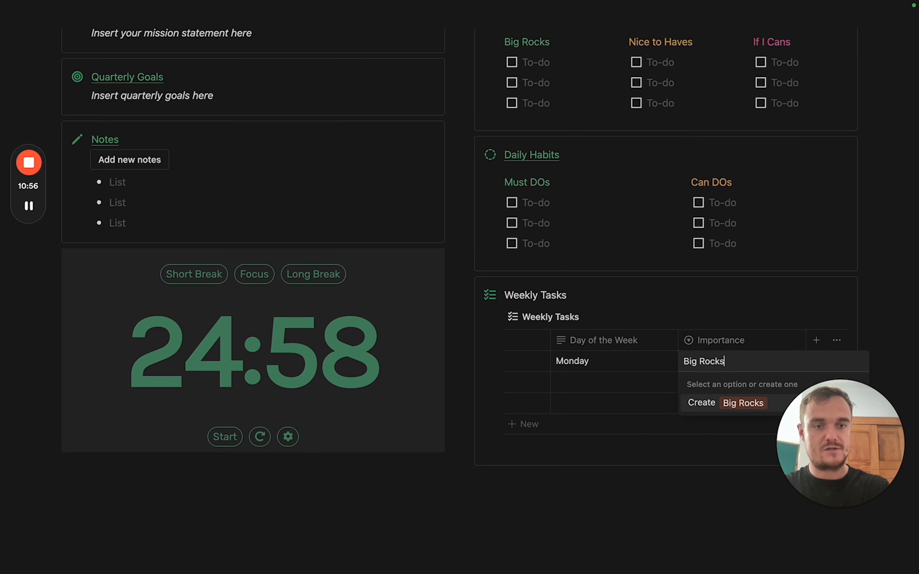
{"action": "key", "text": "Return"}
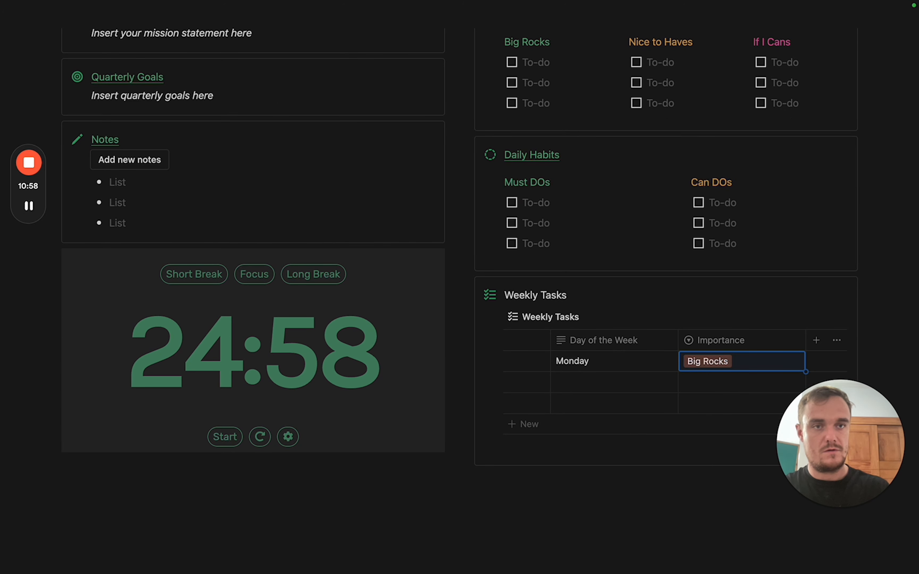
{"action": "type", "text": "Nice to"}
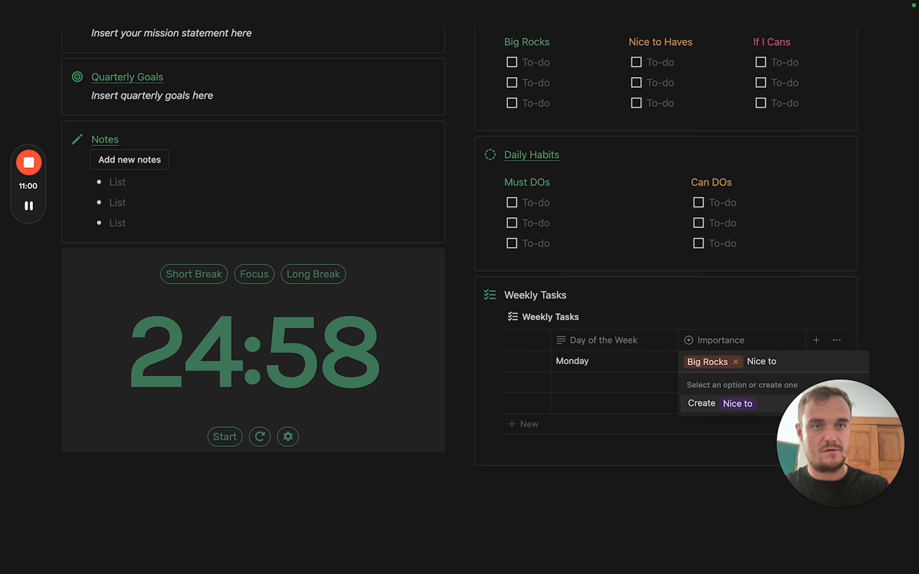
{"action": "type", "text": " Haves"}
{"action": "key", "text": "Return"}
Create a third Importance option, "If I Cans", in the first weekly task's cell.
{"action": "left_click", "coordinate": [720, 367]}
{"action": "type", "text": "If I ca"}
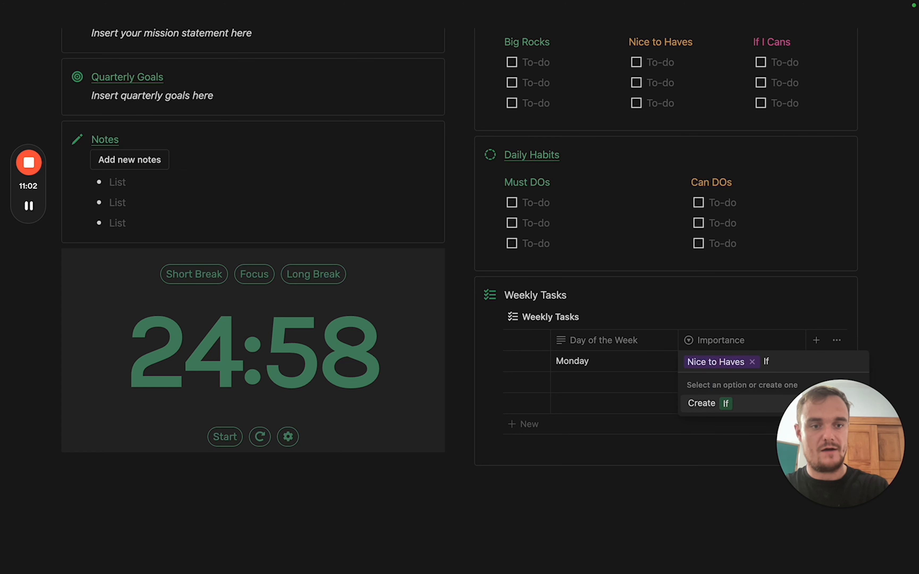
{"action": "key", "text": "BackSpace"}
{"action": "key", "text": "BackSpace"}
{"action": "key", "text": "BackSpace"}
{"action": "type", "text": "Cans"}
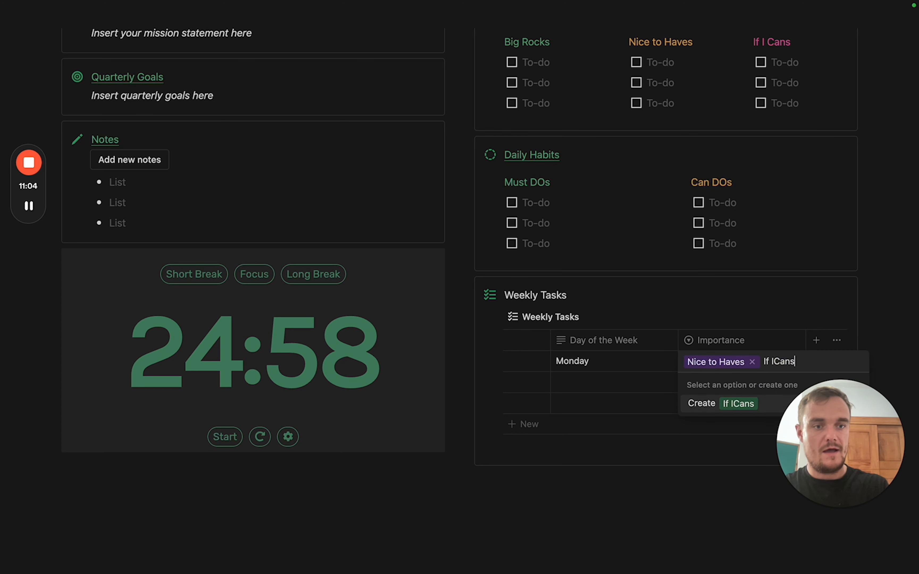
{"action": "key", "text": "BackSpace"}
{"action": "key", "text": "BackSpace"}
{"action": "key", "text": "BackSpace"}
{"action": "key", "text": "BackSpace"}
{"action": "type", "text": "Cans"}
{"action": "key", "text": "Return"}
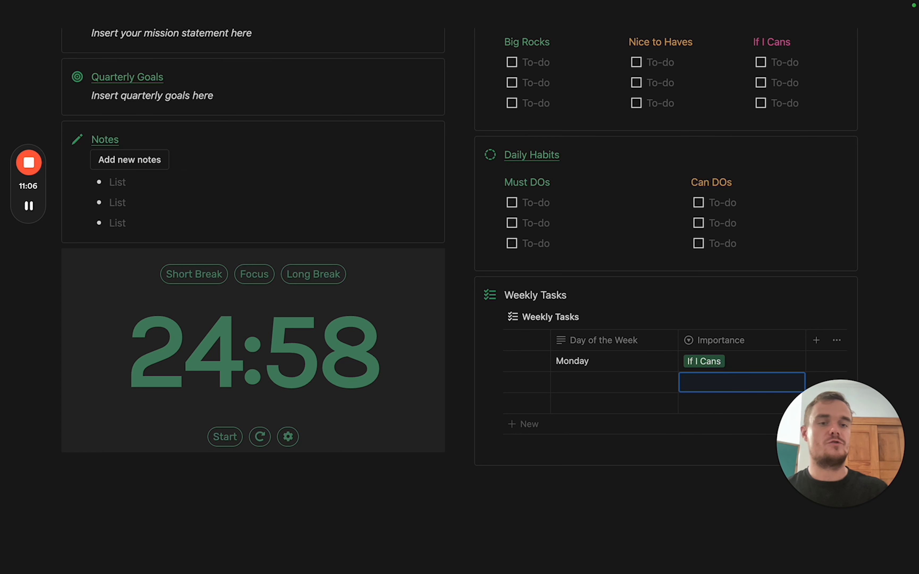
Set the "Do laundry" task's Importance to Big Rocks.
{"action": "left_click", "coordinate": [753, 366]}
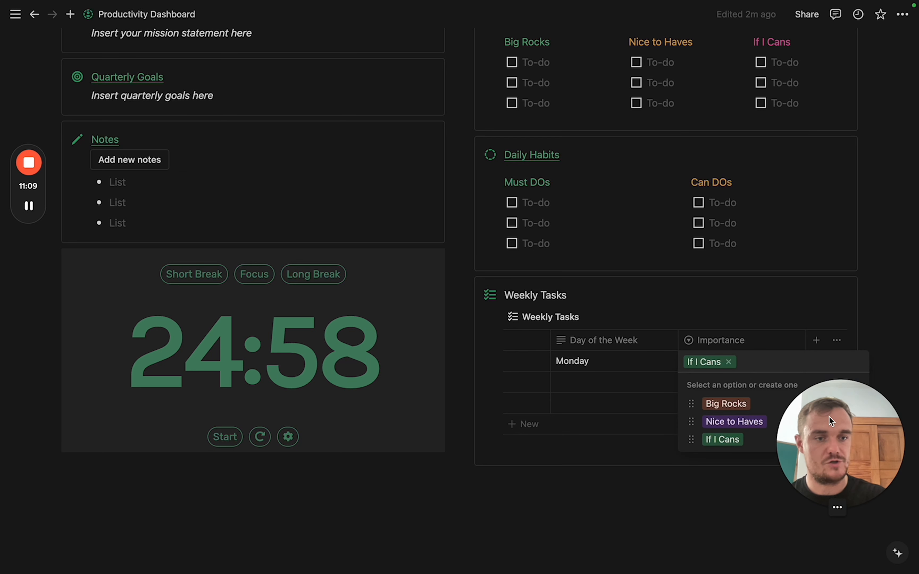
{"action": "left_click_drag", "start_coordinate": [829, 417], "coordinate": [845, 183]}
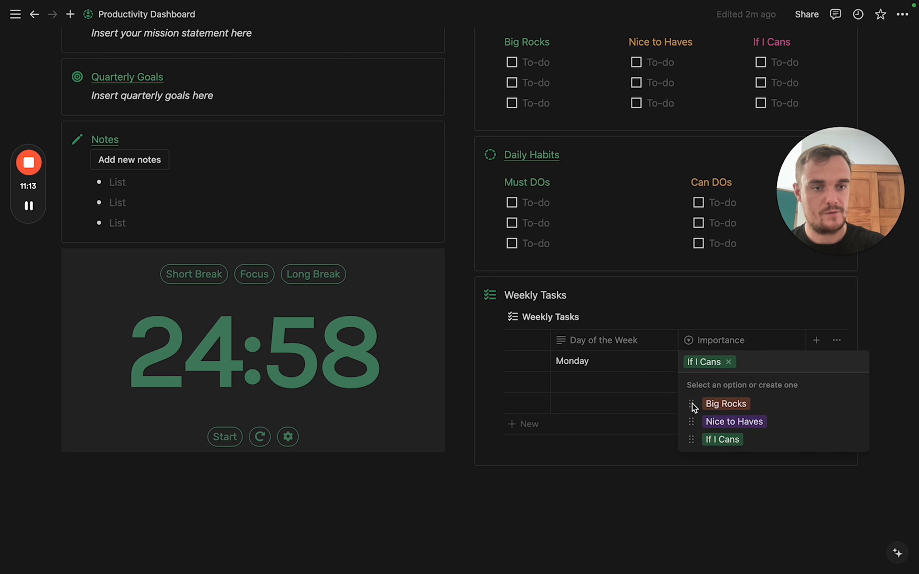
{"action": "left_click", "coordinate": [707, 405]}
{"action": "left_click", "coordinate": [716, 361]}
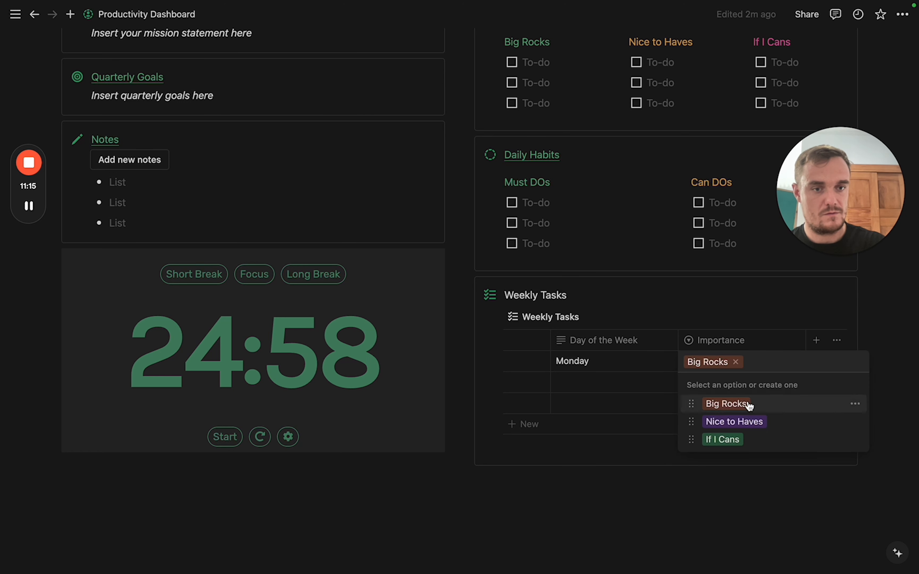
Recolor the Importance options: Big Rocks green, Nice to Haves yellow and If I Cans pink.
{"action": "left_click", "coordinate": [854, 405]}
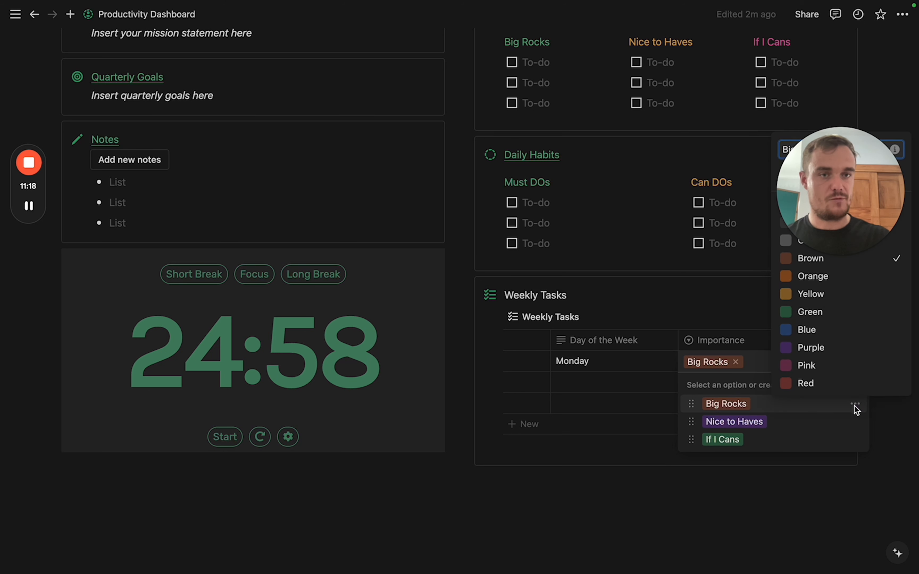
{"action": "left_click", "coordinate": [844, 426]}
{"action": "left_click", "coordinate": [852, 422]}
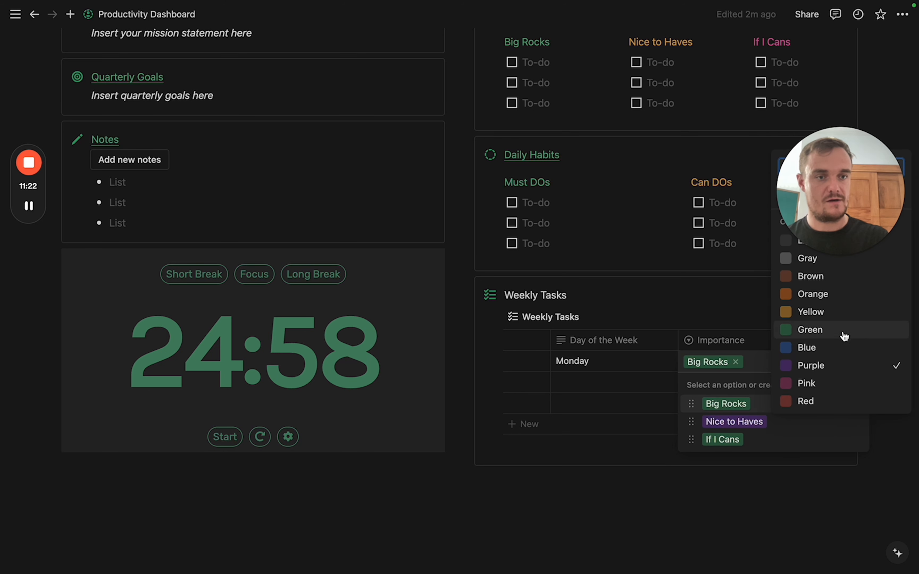
{"action": "left_click", "coordinate": [826, 315]}
{"action": "left_click", "coordinate": [838, 444]}
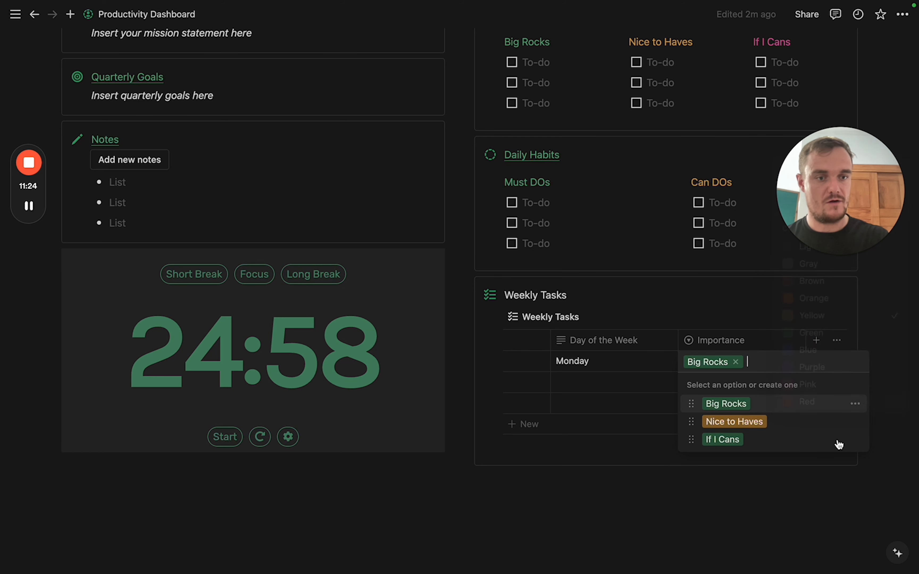
{"action": "left_click", "coordinate": [855, 441]}
{"action": "left_click", "coordinate": [824, 399]}
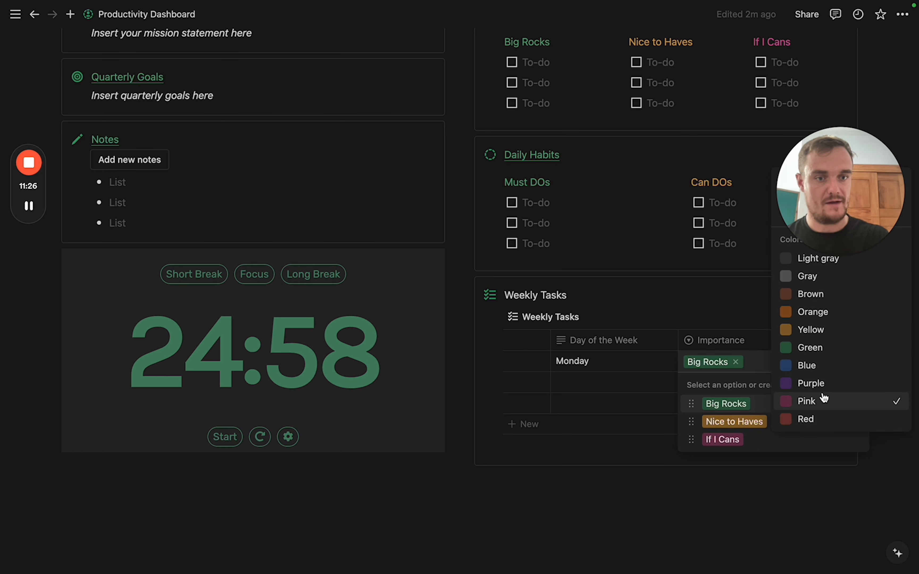
{"action": "key", "text": "Escape"}
{"action": "key", "text": "Escape"}
Narrow the page's left column so the Weekly Tasks table shows all its properties through Importance.
{"action": "scroll", "coordinate": [663, 352], "scroll_direction": "left", "scroll_amount": 5}
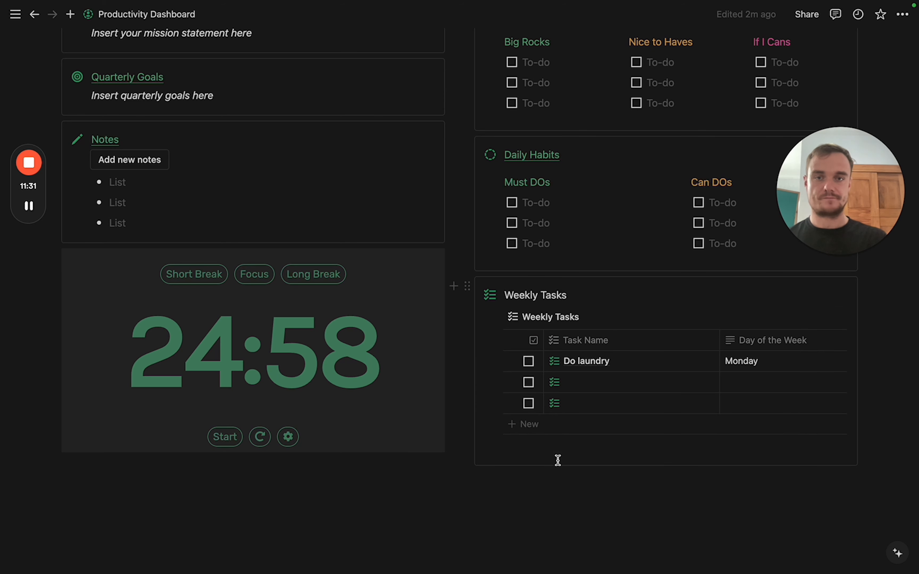
{"action": "scroll", "coordinate": [556, 459], "scroll_direction": "up", "scroll_amount": 2}
{"action": "scroll", "coordinate": [558, 465], "scroll_direction": "up", "scroll_amount": 3}
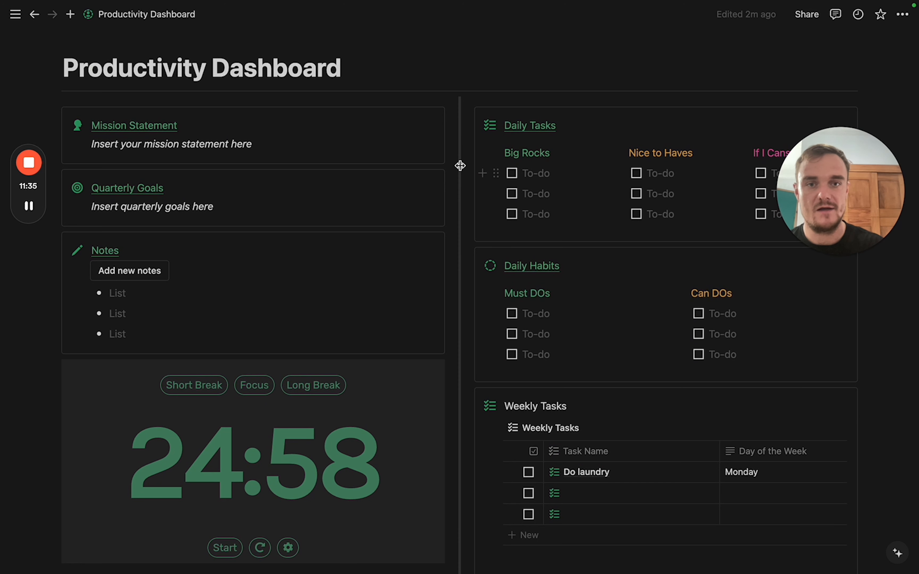
{"action": "left_click_drag", "start_coordinate": [422, 164], "coordinate": [298, 161]}
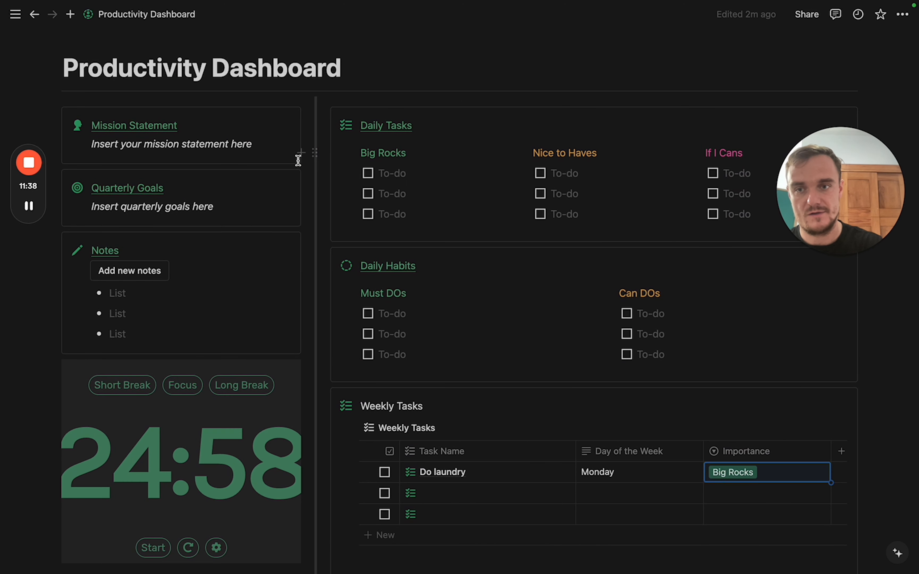
Color the placeholder lines in the Mission Statement and Quarterly Goals callouts gray.
{"action": "triple_click", "coordinate": [241, 144]}
{"action": "left_click", "coordinate": [326, 120]}
{"action": "left_click", "coordinate": [321, 223]}
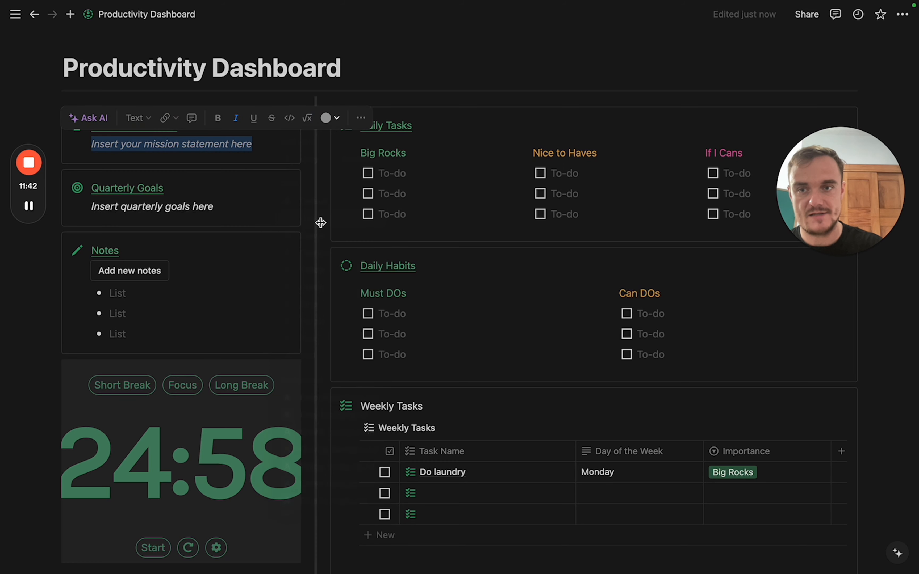
{"action": "triple_click", "coordinate": [182, 206]}
{"action": "left_click", "coordinate": [326, 182]}
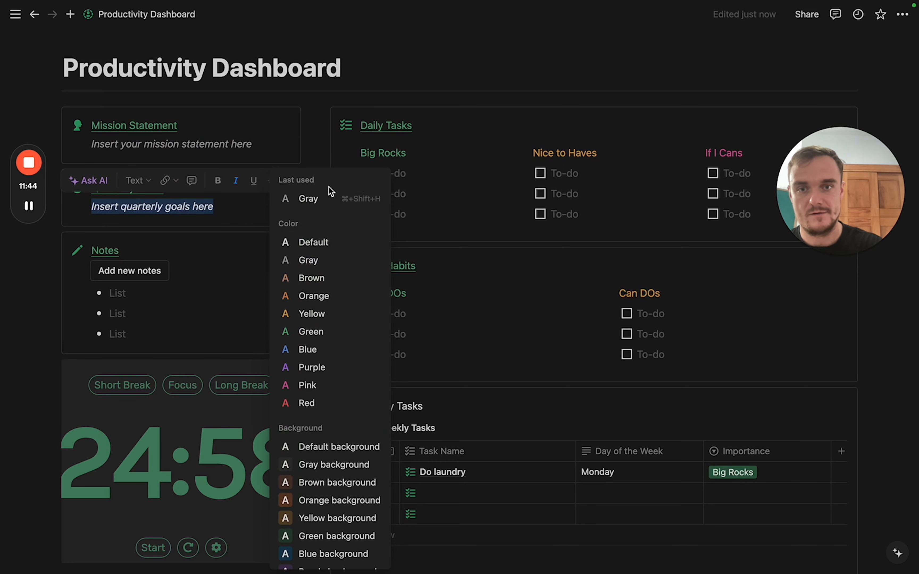
{"action": "left_click", "coordinate": [317, 262]}
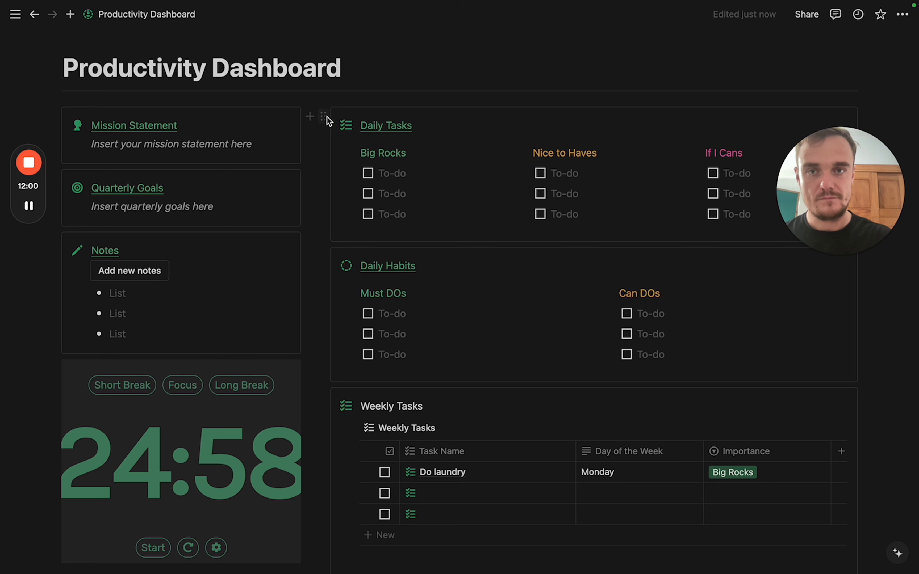
Give the Daily Tasks, Daily Habits and Weekly Tasks callouts a gray background.
{"action": "left_click", "coordinate": [326, 117]}
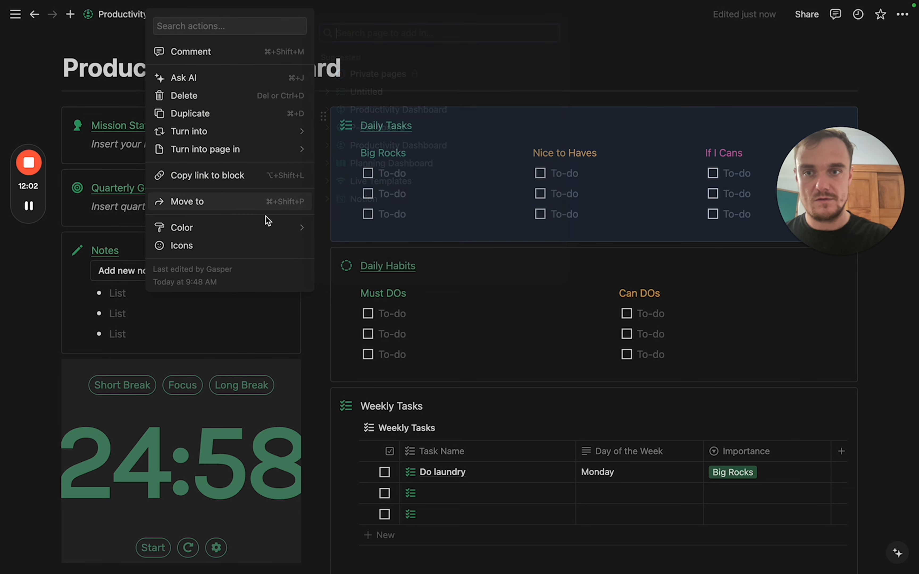
{"action": "mouse_move", "coordinate": [265, 227]}
{"action": "left_click", "coordinate": [370, 331]}
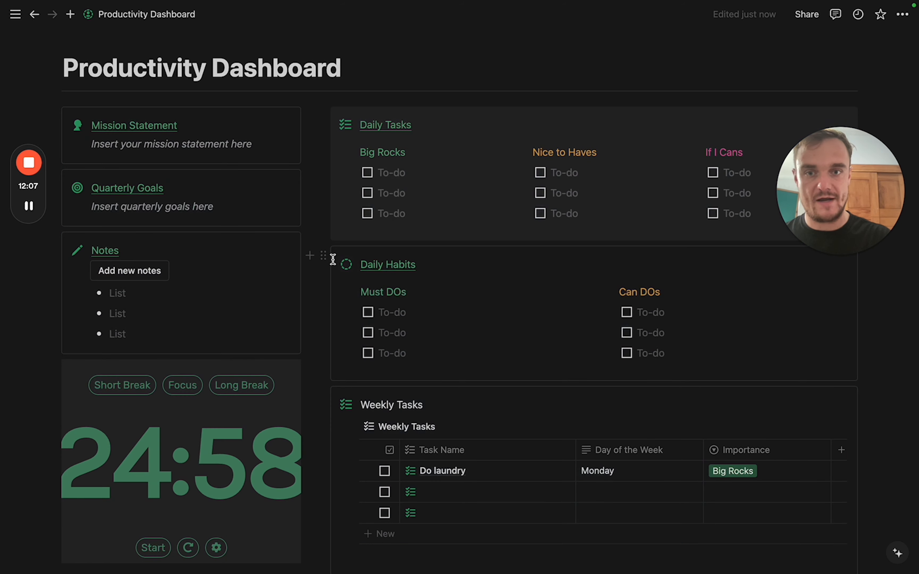
{"action": "left_click", "coordinate": [324, 256]}
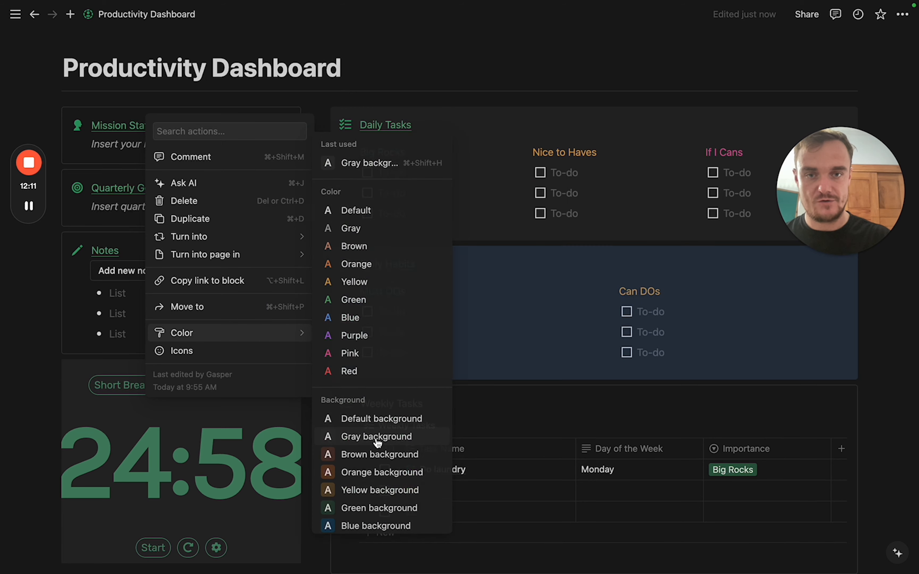
{"action": "left_click", "coordinate": [375, 437]}
{"action": "left_click", "coordinate": [478, 65]}
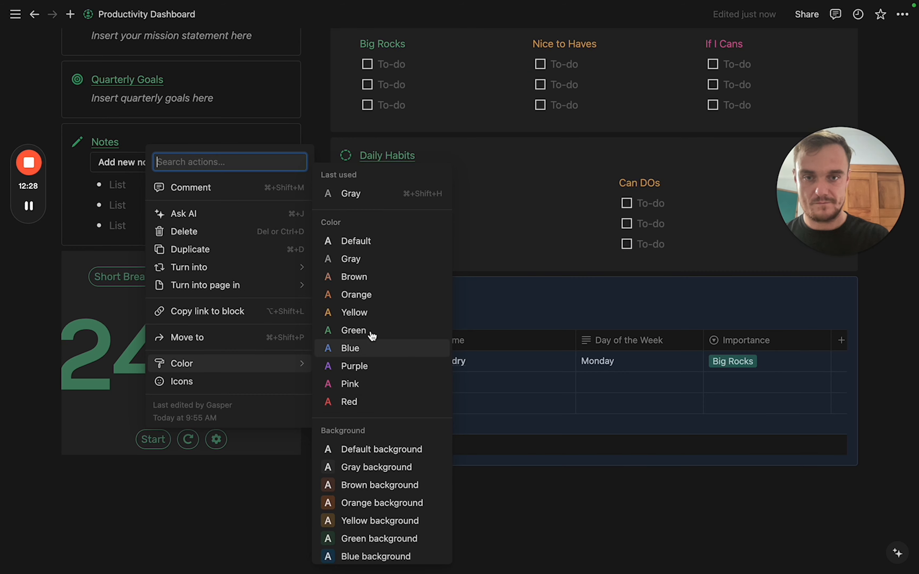
{"action": "left_click", "coordinate": [370, 467]}
{"action": "left_click", "coordinate": [375, 469]}
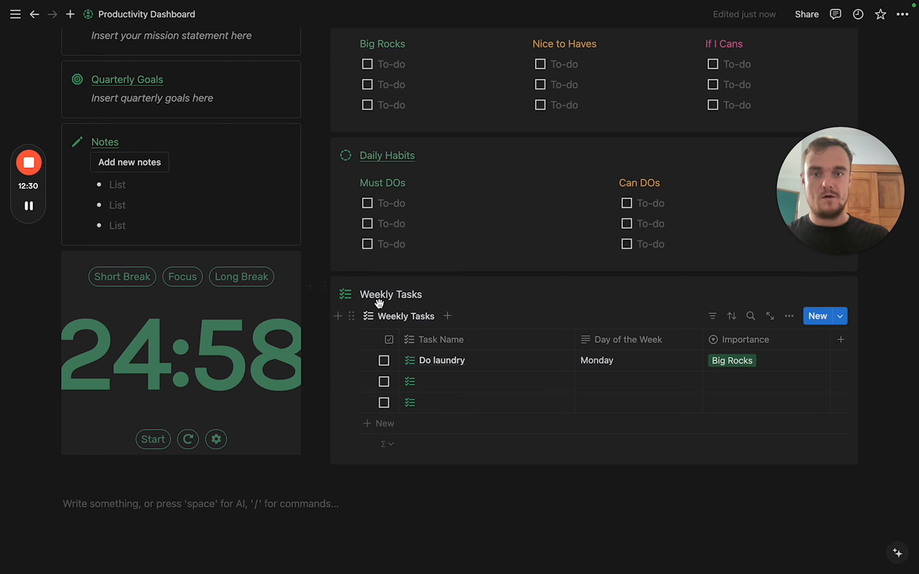
Underline the Weekly Tasks callout heading and color it green.
{"action": "triple_click", "coordinate": [372, 295]}
{"action": "left_click", "coordinate": [612, 269]}
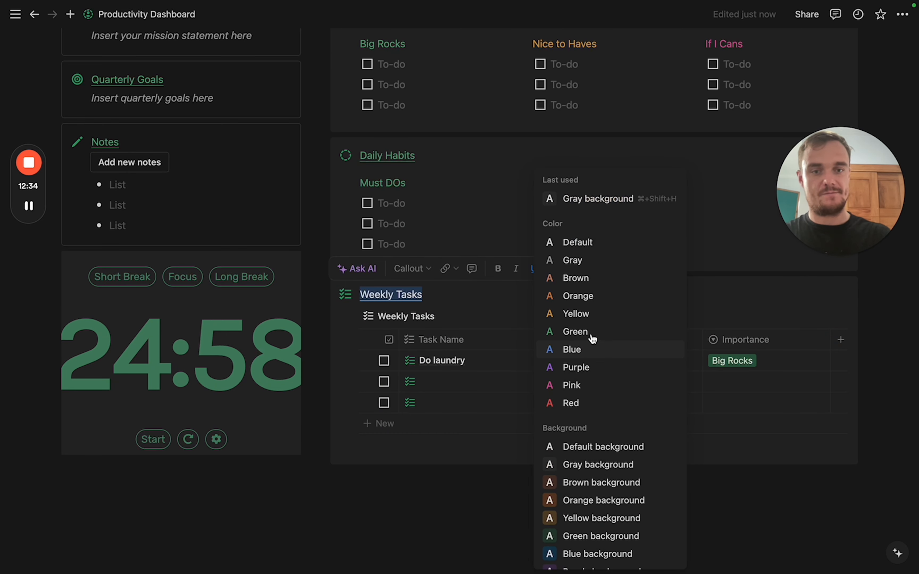
{"action": "left_click", "coordinate": [591, 334]}
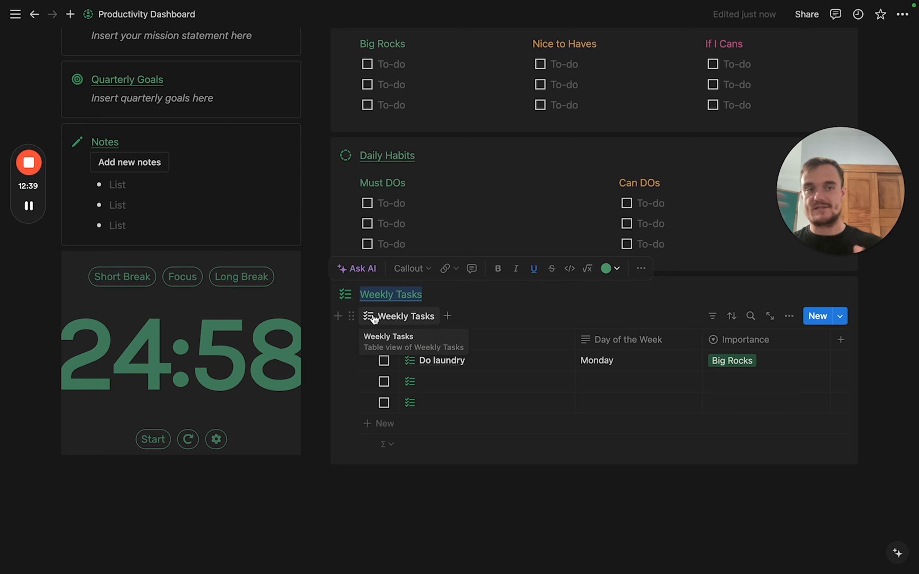
{"action": "left_click", "coordinate": [345, 485]}
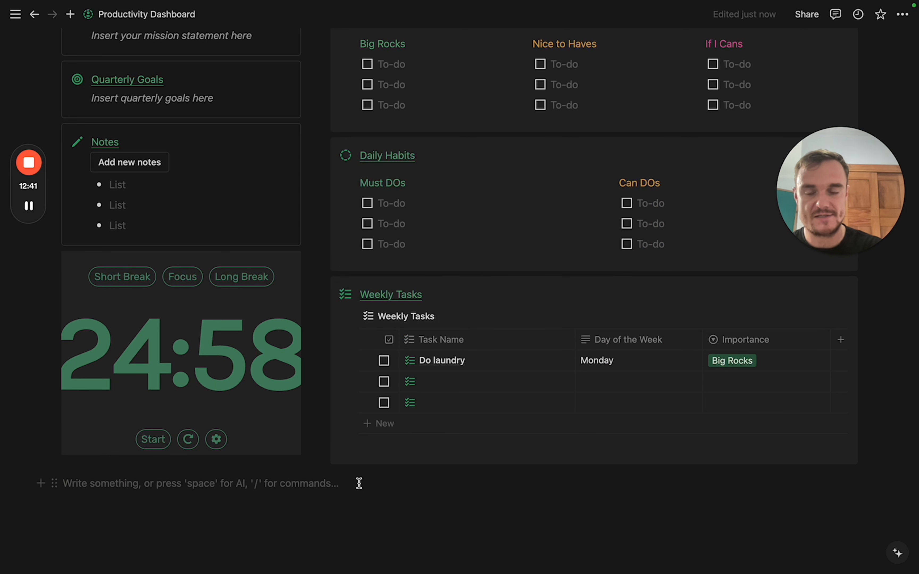
Insert a button named "Add a new Weekly Table" in the Weekly Tasks callout, between its heading and the table.
{"action": "key", "text": "Return"}
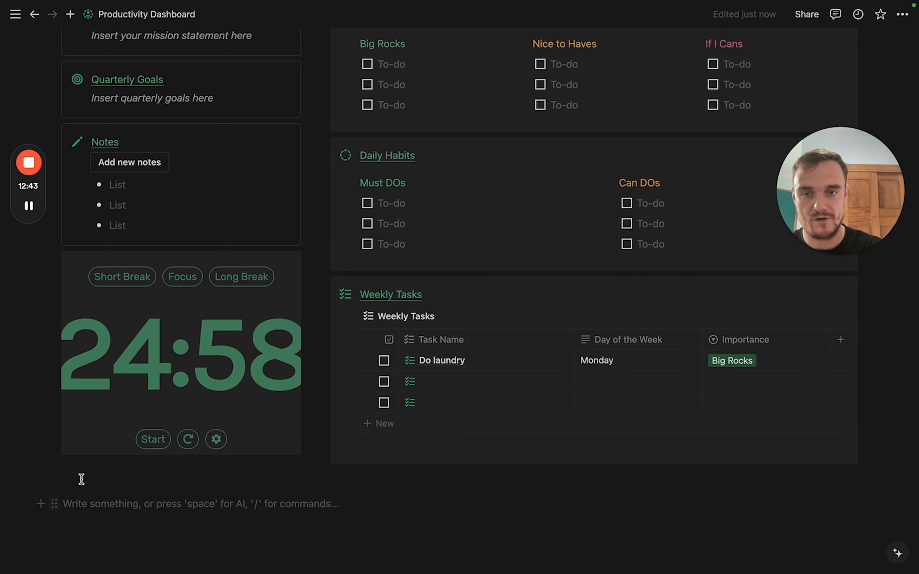
{"action": "left_click_drag", "start_coordinate": [54, 503], "coordinate": [347, 300]}
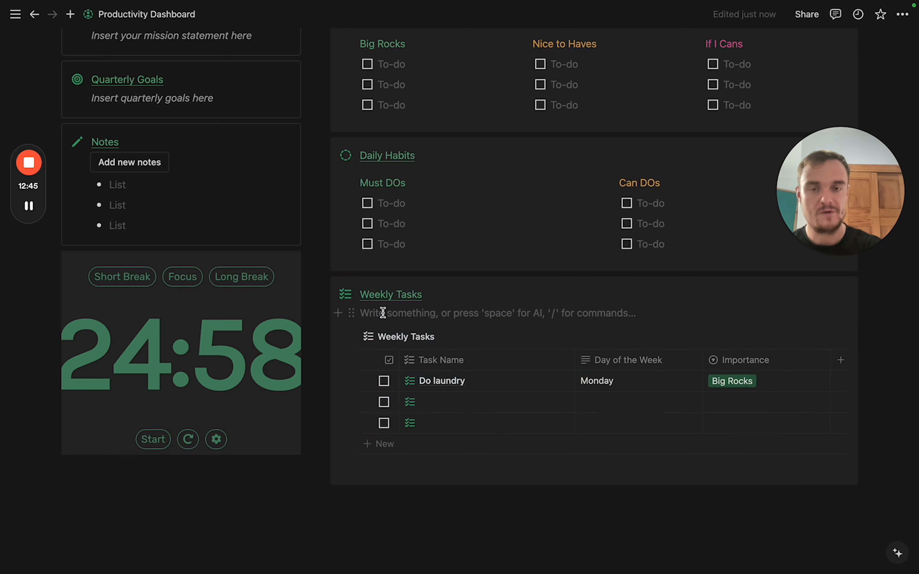
{"action": "type", "text": "/but"}
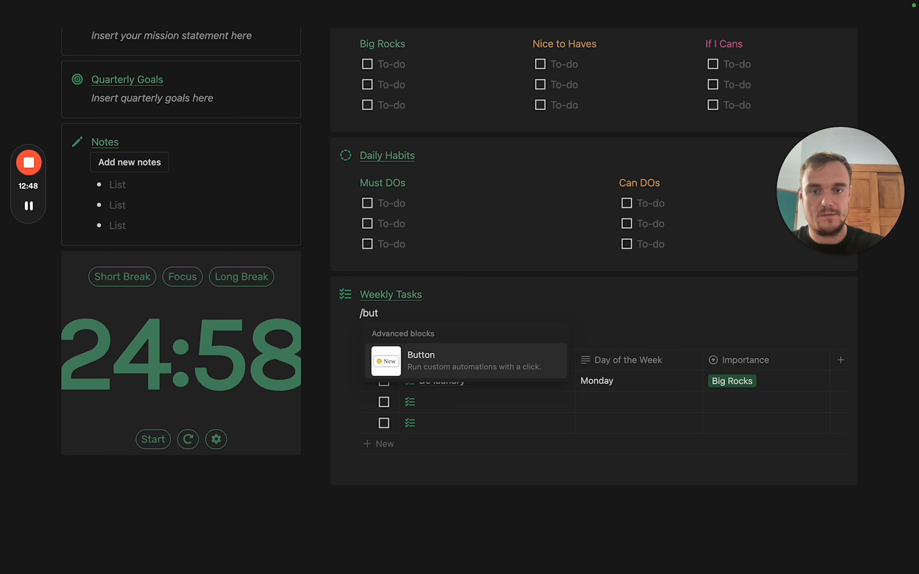
{"action": "key", "text": "Return"}
{"action": "type", "text": "Add a new Weekly Table"}
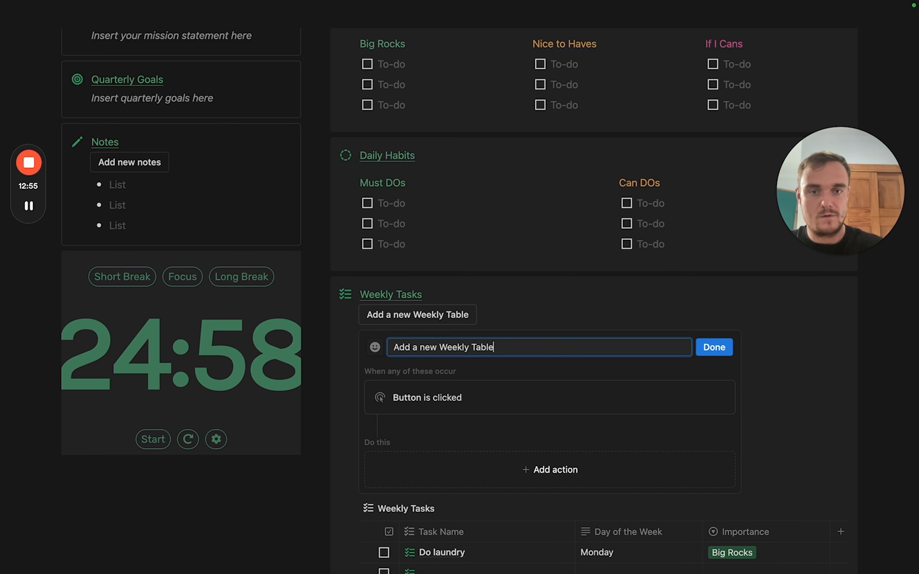
Make the button insert the Weekly Tasks table as blocks below itself, save it and run it once.
{"action": "scroll", "coordinate": [548, 375], "scroll_direction": "down", "scroll_amount": 3}
{"action": "left_click", "coordinate": [548, 375]}
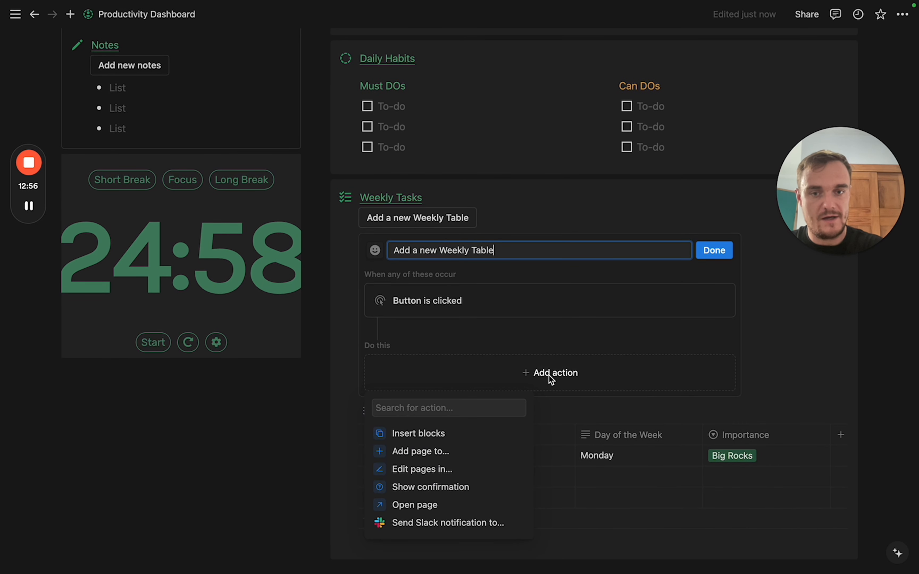
{"action": "left_click", "coordinate": [456, 439]}
{"action": "scroll", "coordinate": [453, 437], "scroll_direction": "down", "scroll_amount": 2}
{"action": "left_click_drag", "start_coordinate": [351, 403], "coordinate": [394, 337]}
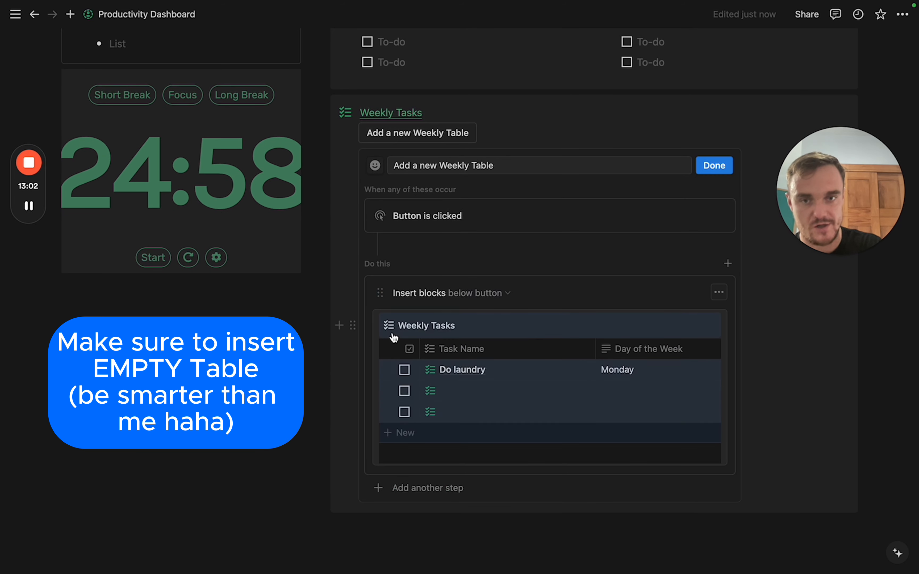
{"action": "left_click", "coordinate": [714, 166]}
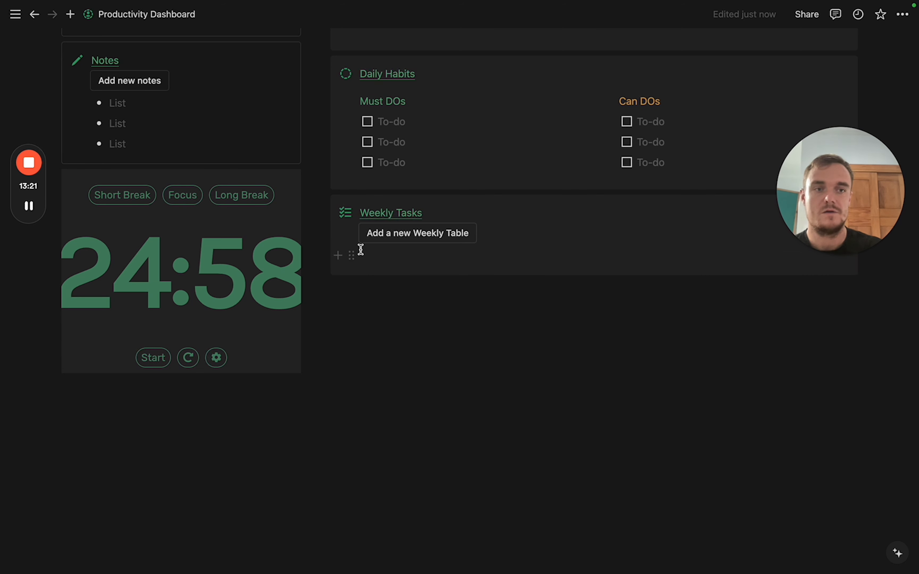
{"action": "left_click", "coordinate": [392, 239]}
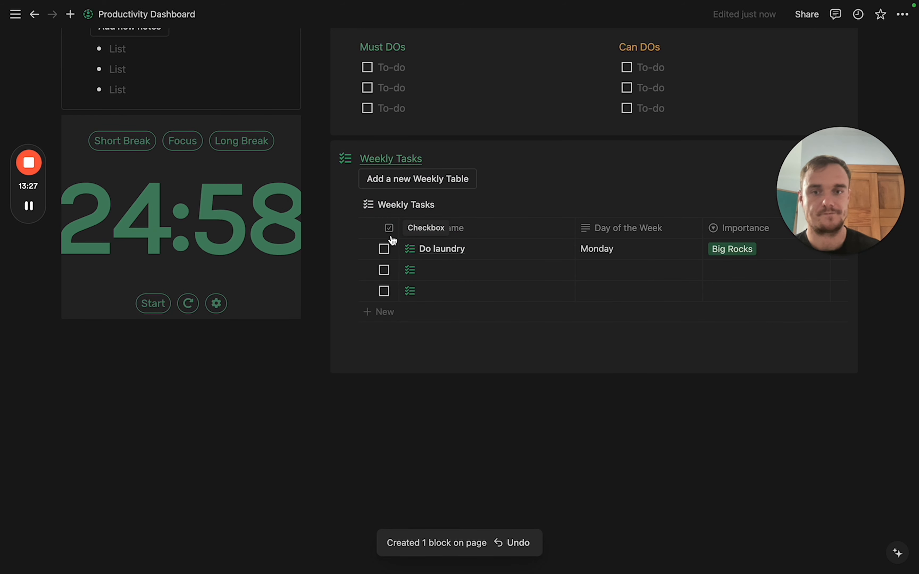
Embed a sub-page titled Archive below the table in the Weekly Tasks callout.
{"action": "left_click", "coordinate": [383, 357]}
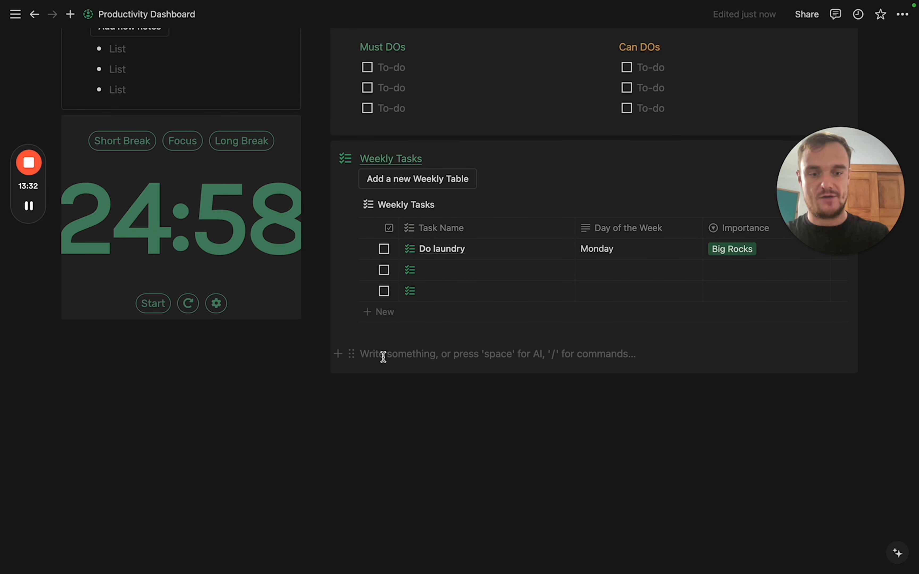
{"action": "type", "text": "/Page"}
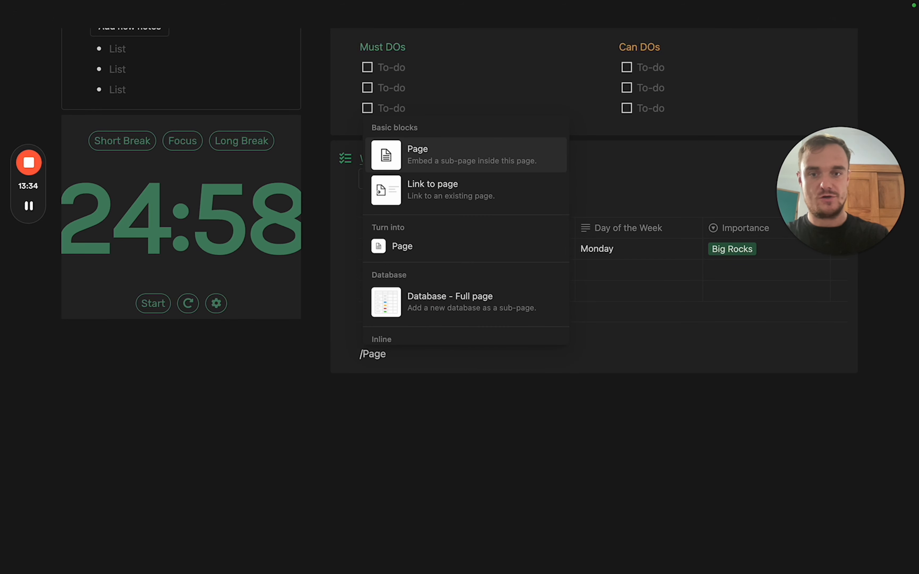
{"action": "left_click", "coordinate": [407, 164]}
{"action": "type", "text": "Archive"}
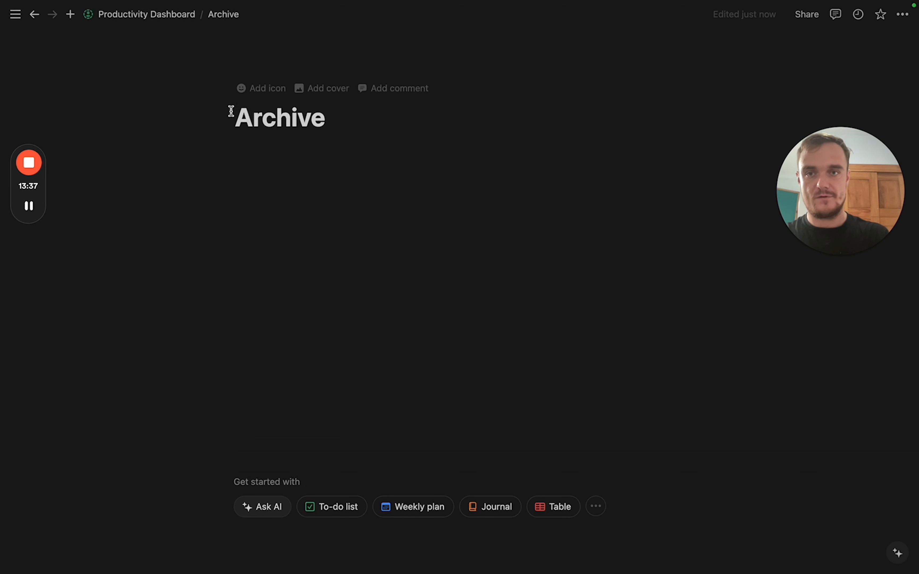
Give the Archive page a green archive box icon.
{"action": "left_click", "coordinate": [252, 88]}
{"action": "left_click", "coordinate": [251, 89]}
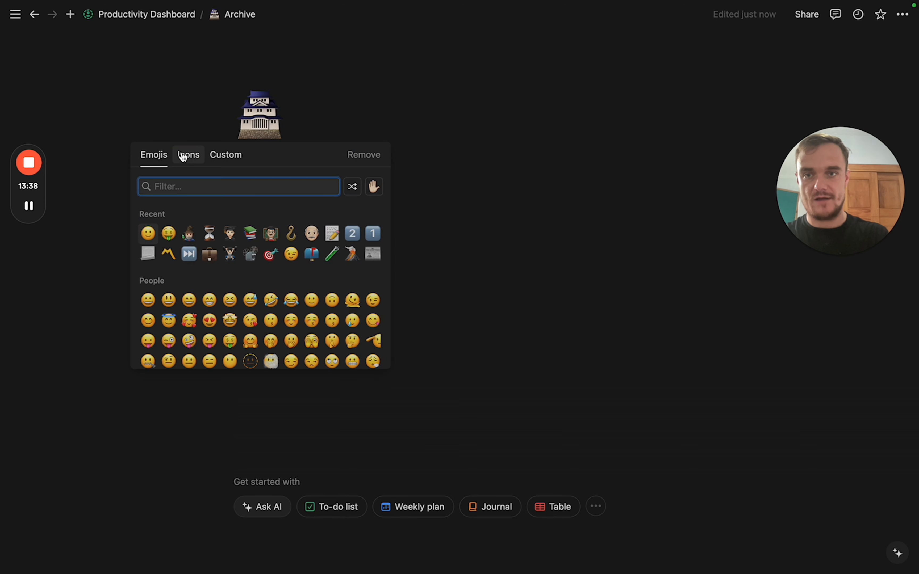
{"action": "left_click", "coordinate": [188, 155]}
{"action": "left_click", "coordinate": [174, 250]}
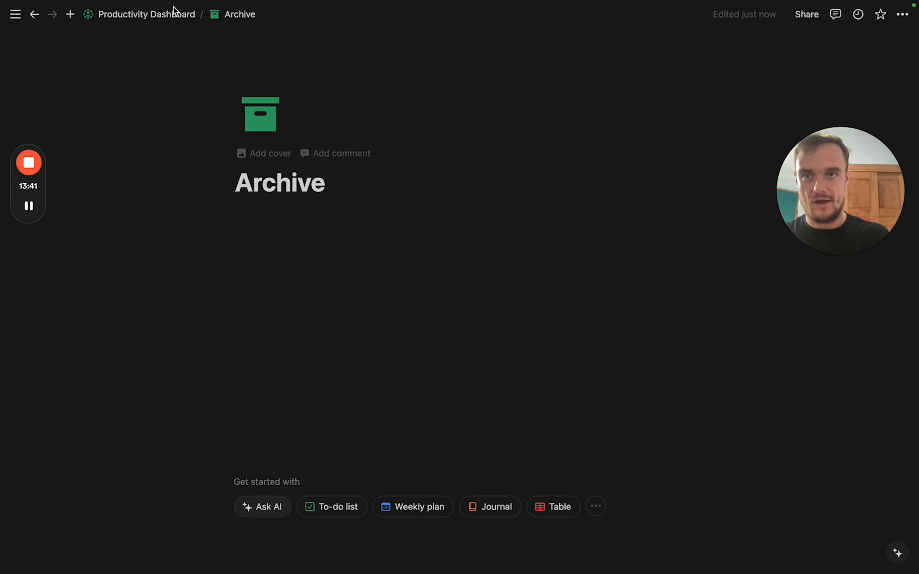
Back on the Productivity Dashboard, move the Weekly Tasks table into the Archive page and generate a fresh table with the button.
{"action": "left_click", "coordinate": [170, 14]}
{"action": "scroll", "coordinate": [369, 294], "scroll_direction": "down", "scroll_amount": 10}
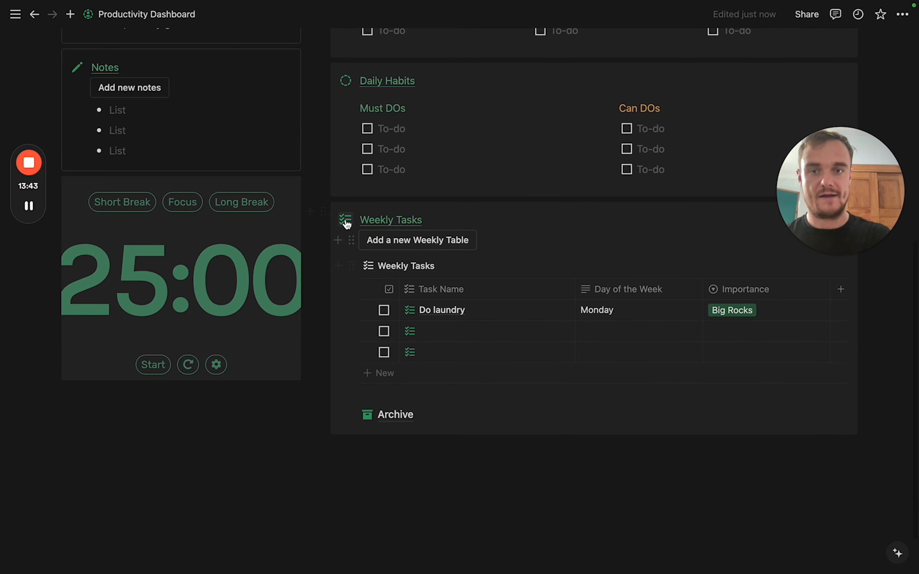
{"action": "left_click_drag", "start_coordinate": [348, 266], "coordinate": [386, 409]}
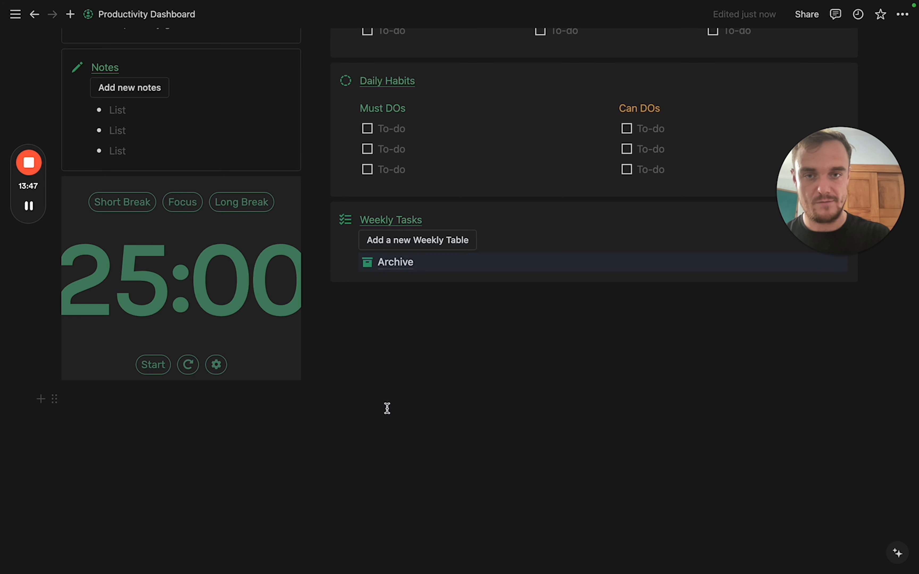
{"action": "left_click", "coordinate": [422, 243]}
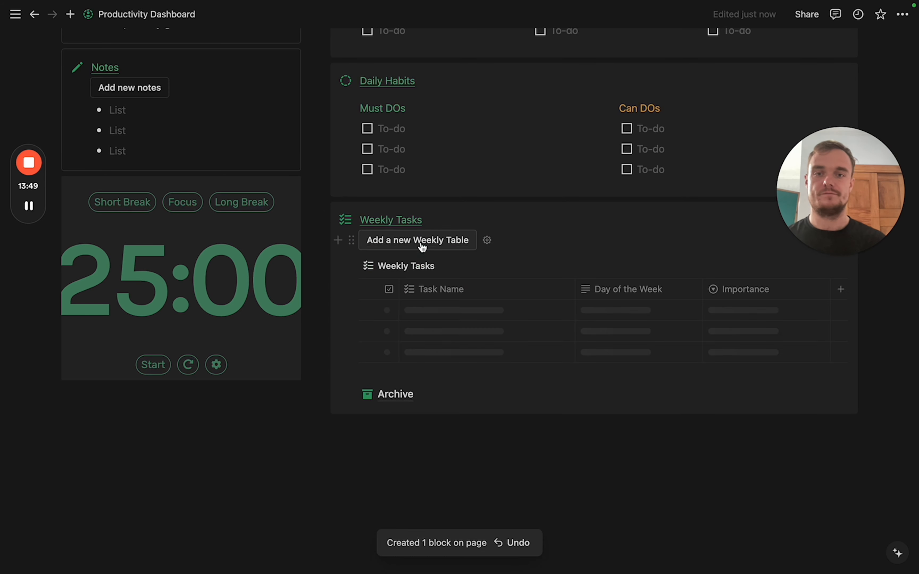